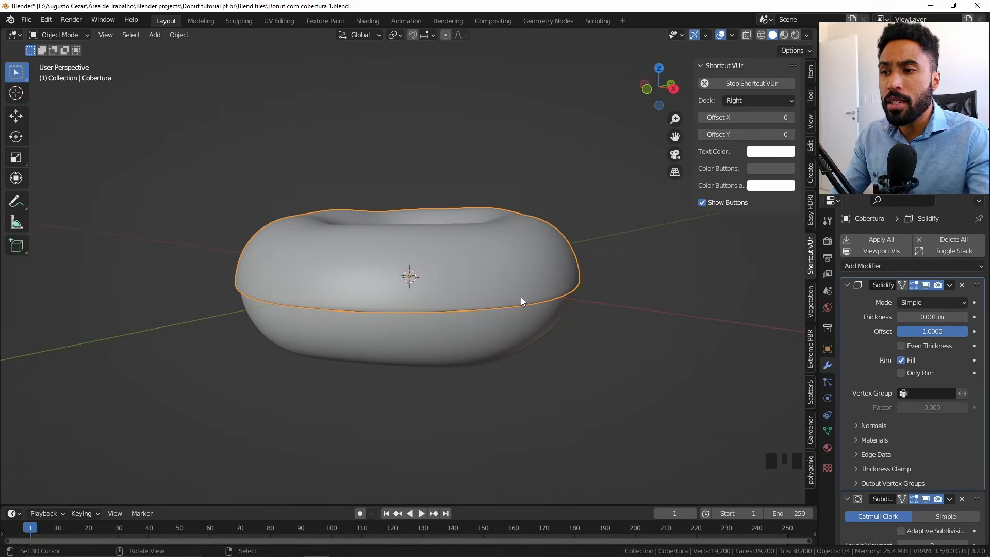
Put the icing mesh in Edit Mode and turn off the Solidify modifier's display while editing.
mouse_move(466, 271)
middle_down()
mouse_move(471, 282)
mouse_move(467, 260)
middle_up()
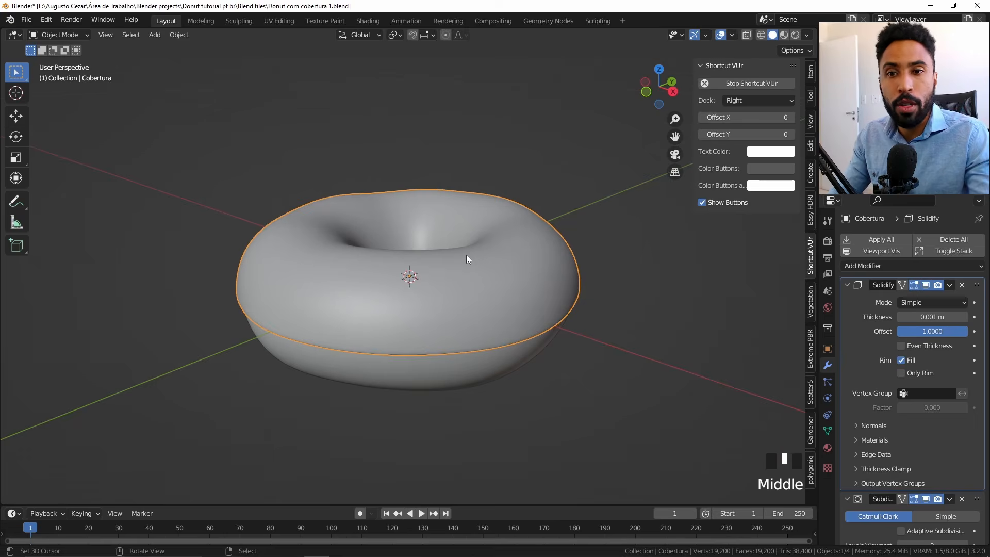
key(Tab)
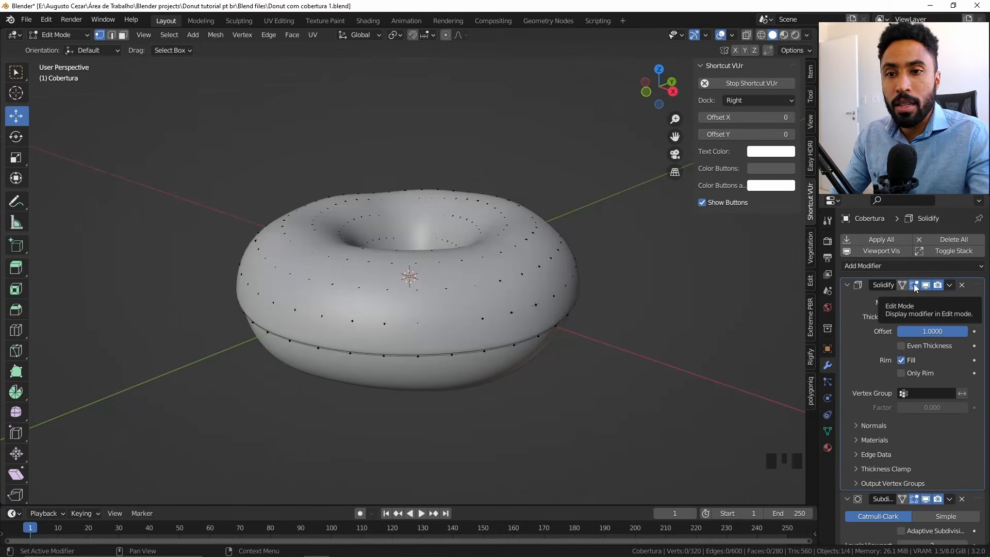
click(915, 288)
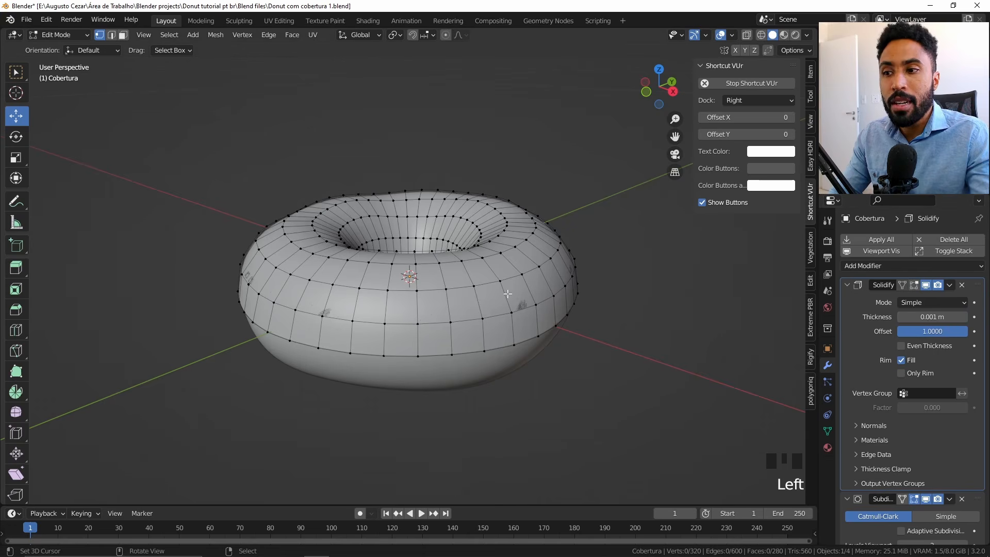
key(Tab)
key(Tab)
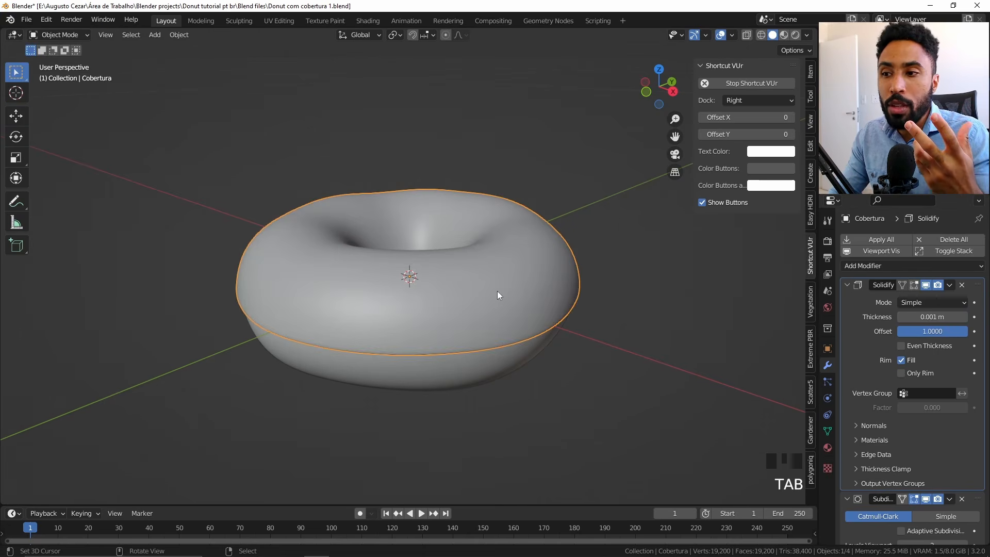
key(Tab)
key(Tab)
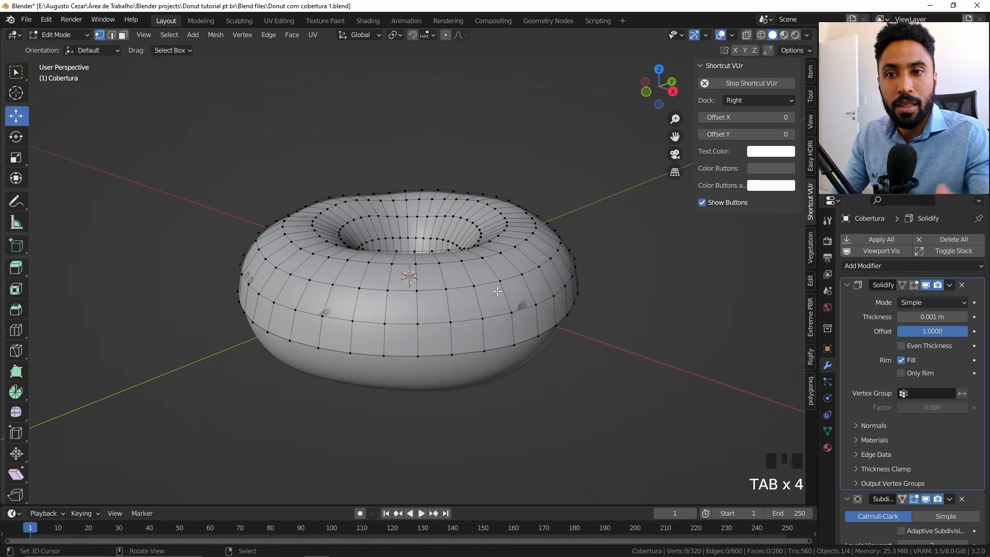
Try pulling one vertex on the icing's lower edge downward into a drip and inspect it in front view.
mouse_move(498, 292)
middle_down()
mouse_move(520, 265)
mouse_move(517, 243)
mouse_move(488, 283)
middle_up()
scroll(487, 284, up, 1)
right_click(485, 327)
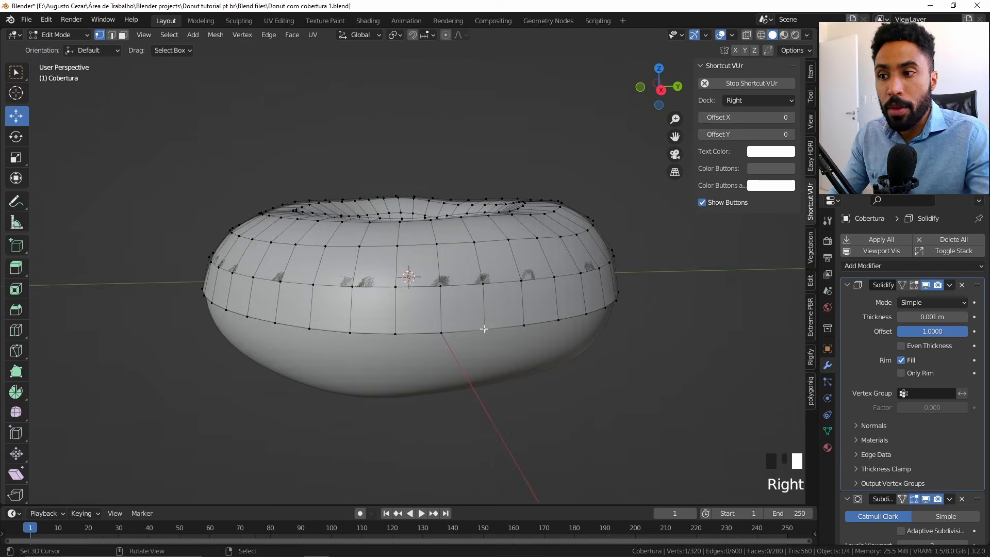
middle_drag(552, 356, 504, 324)
scroll(505, 326, up, 2)
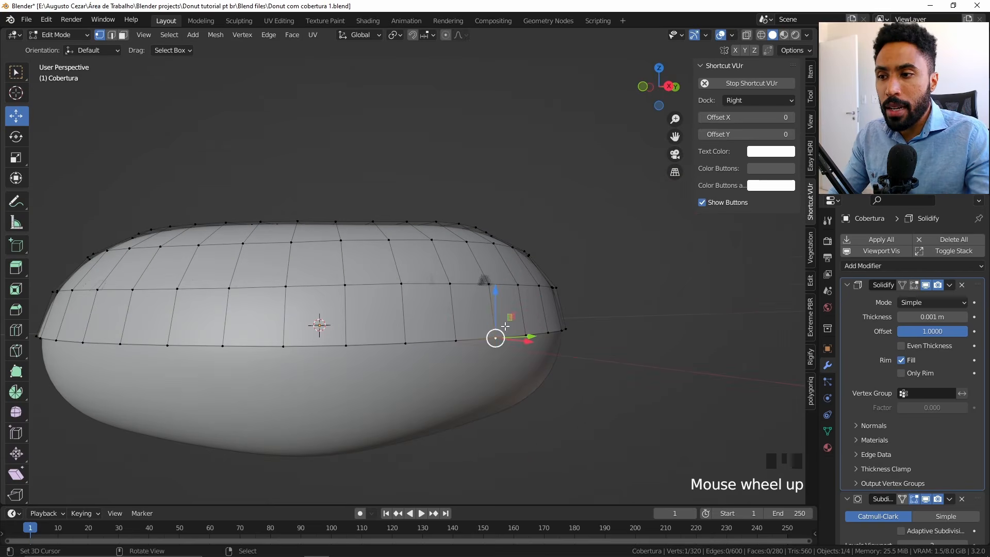
drag(498, 292, 503, 341)
key(Tab)
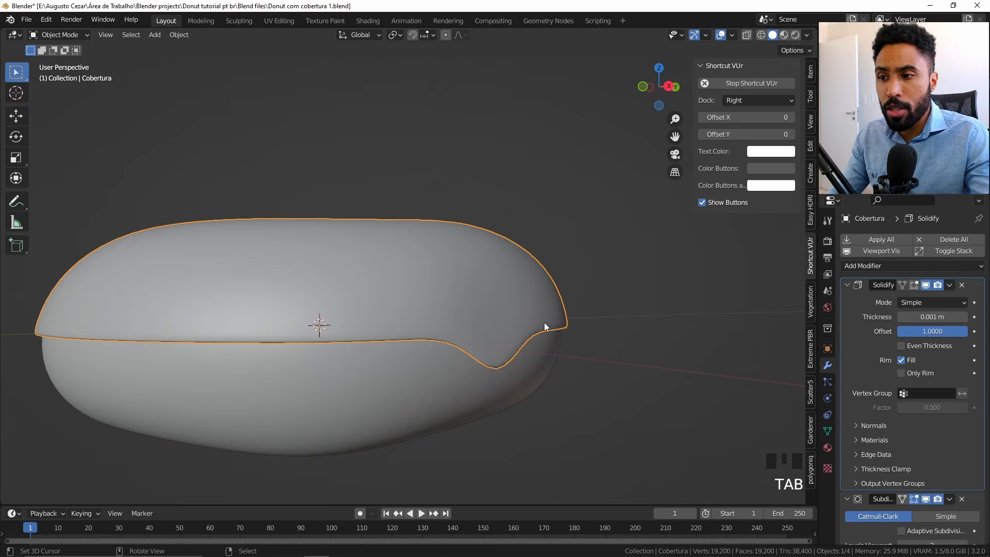
middle_drag(543, 322, 512, 339)
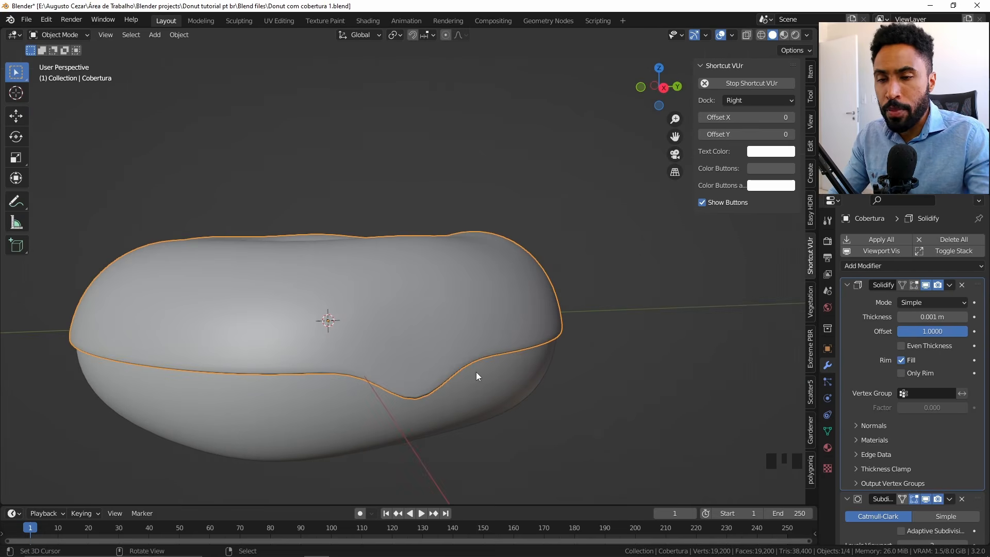
key(KP_1)
shift+middle_drag(476, 372, 397, 320)
scroll(490, 321, up, 6)
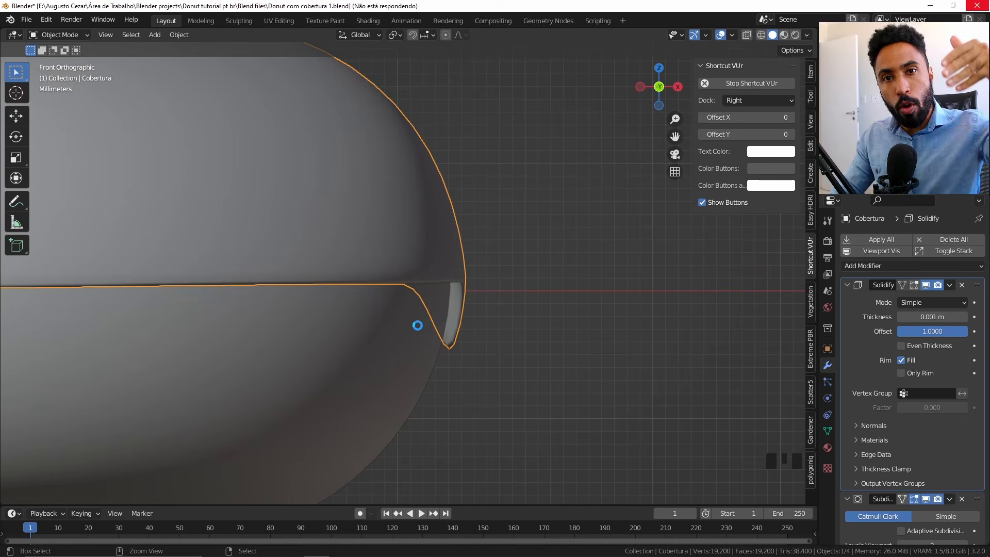
Switch to the reference image board and examine how the icing drips and sits on the photographed donuts.
key(alt+Tab)
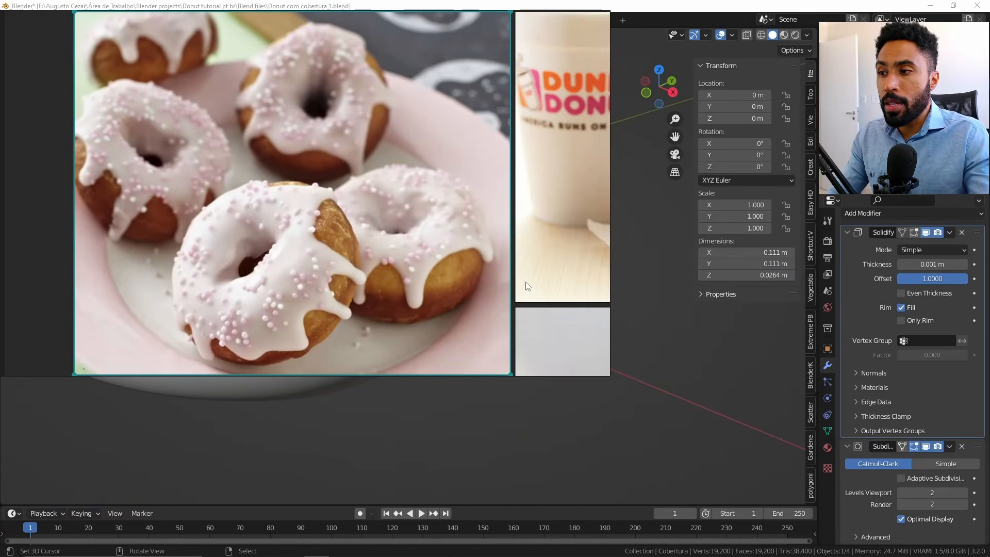
scroll(380, 163, down, 3)
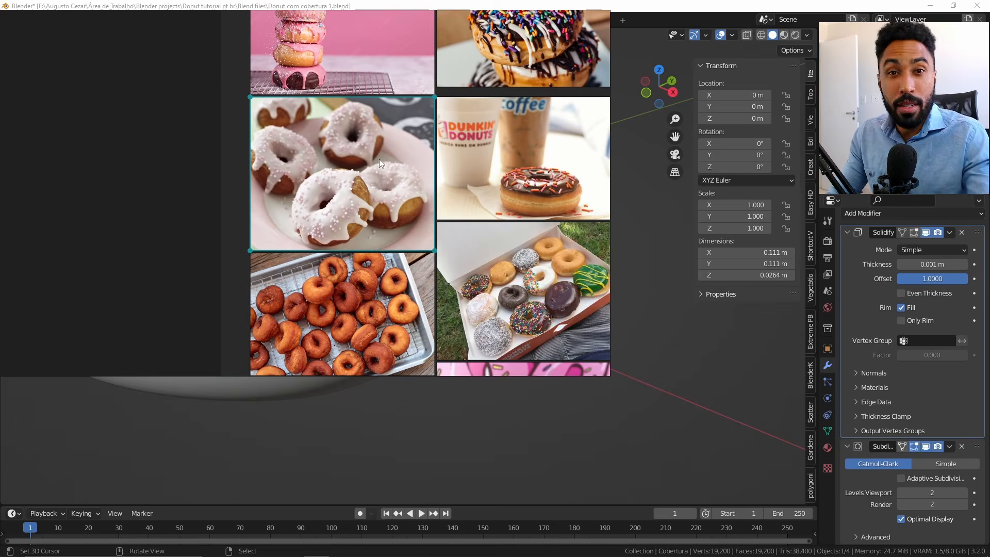
double_click(366, 178)
scroll(365, 135, down, 2)
middle_drag(365, 135, 379, 292)
double_click(318, 184)
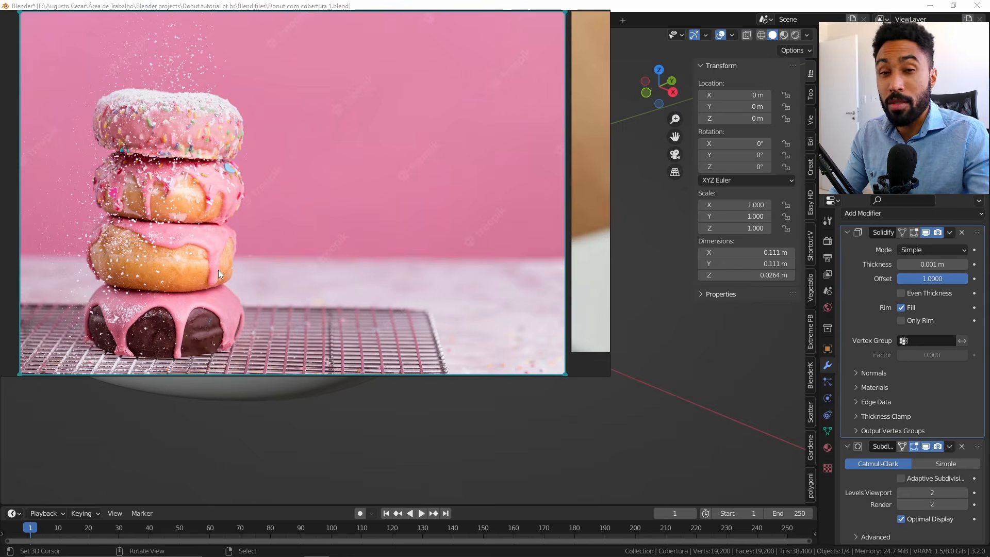
scroll(256, 305, down, 2)
middle_drag(264, 289, 363, 67)
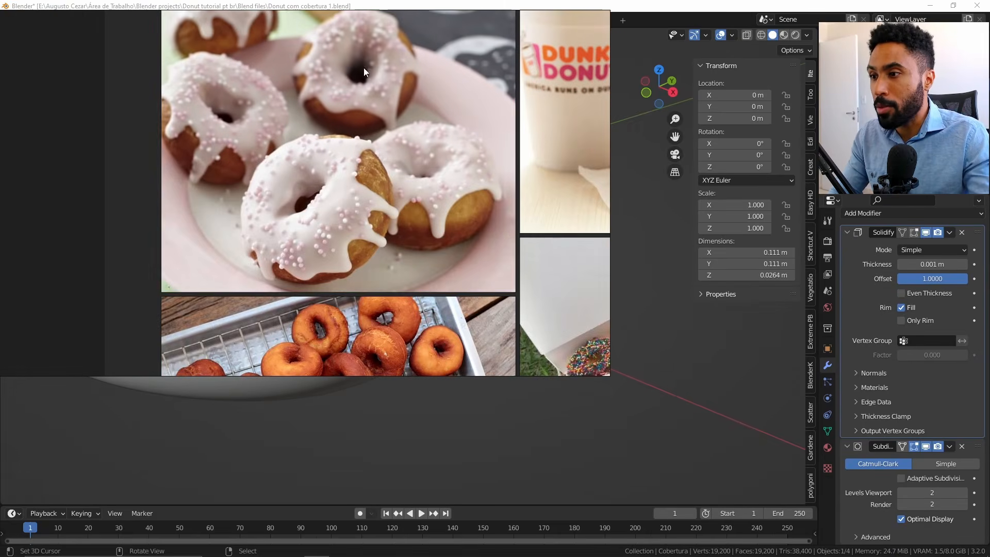
double_click(357, 158)
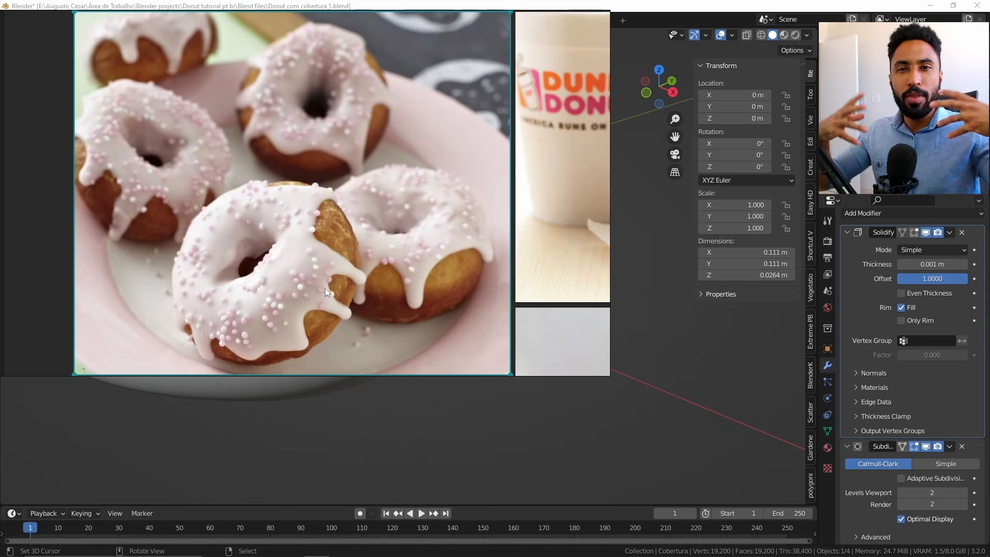
scroll(325, 288, down, 2)
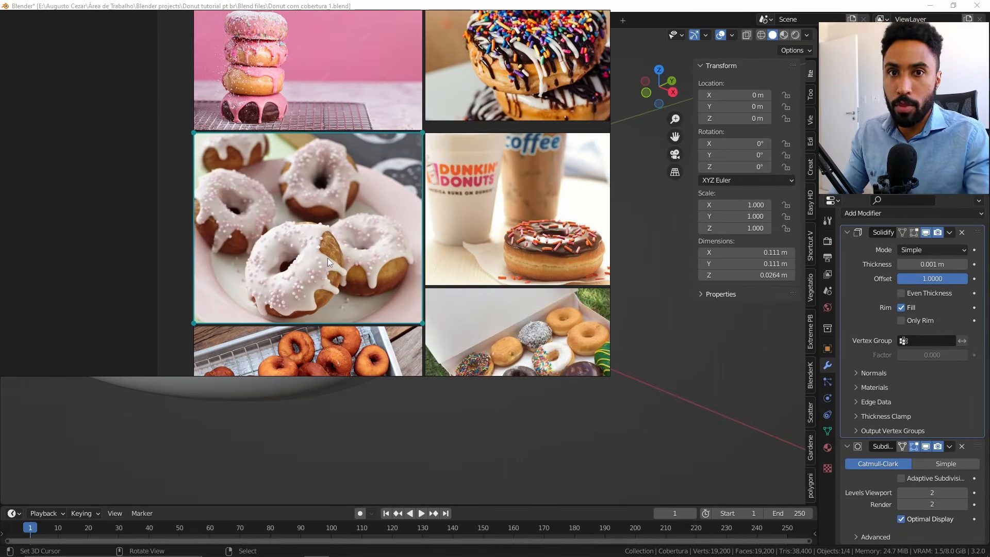
middle_drag(330, 265, 308, 164)
double_click(513, 337)
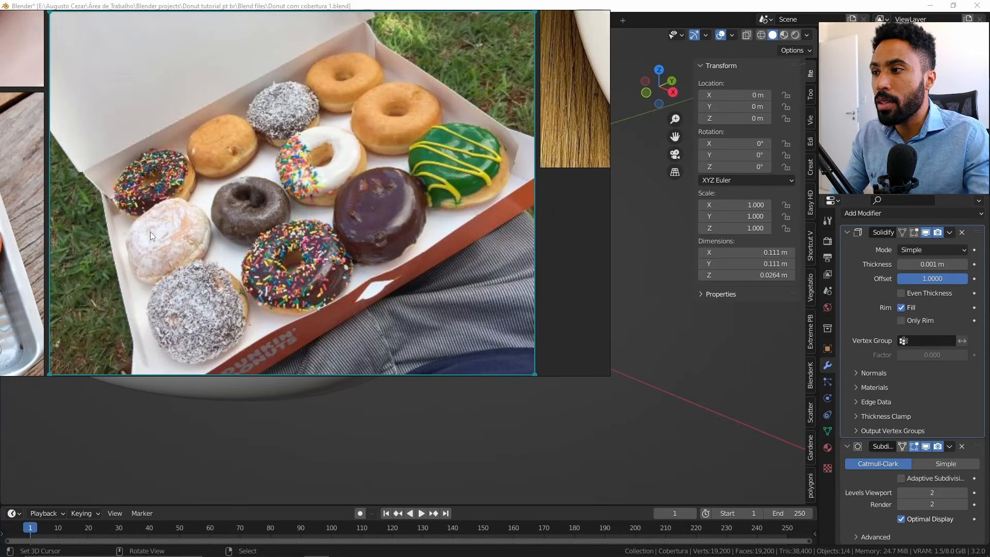
key(alt+Tab)
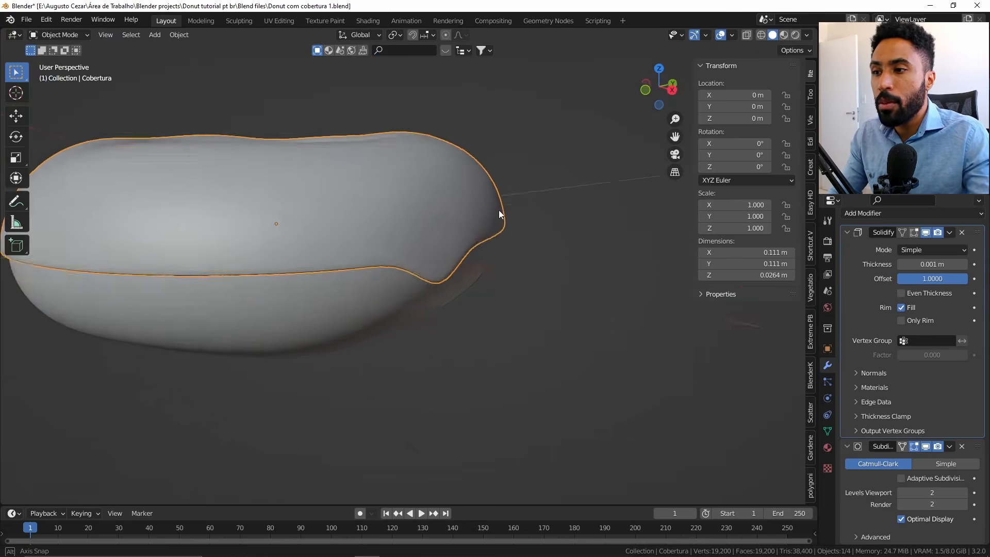
Return to editing the icing mesh and undo the downward move of the lower-edge vertex.
middle_drag(499, 215, 530, 204)
key(Tab)
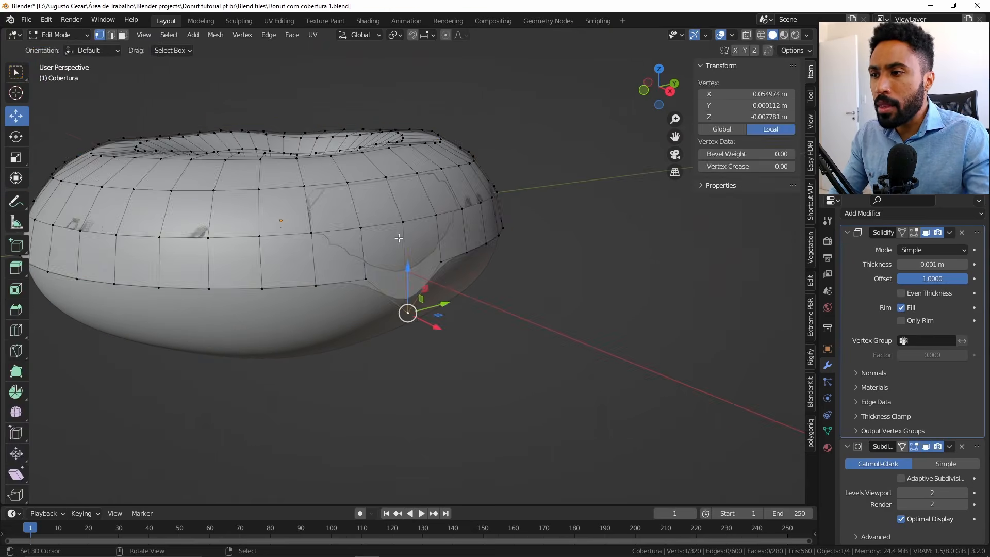
key(ctrl+z)
key(ctrl+z)
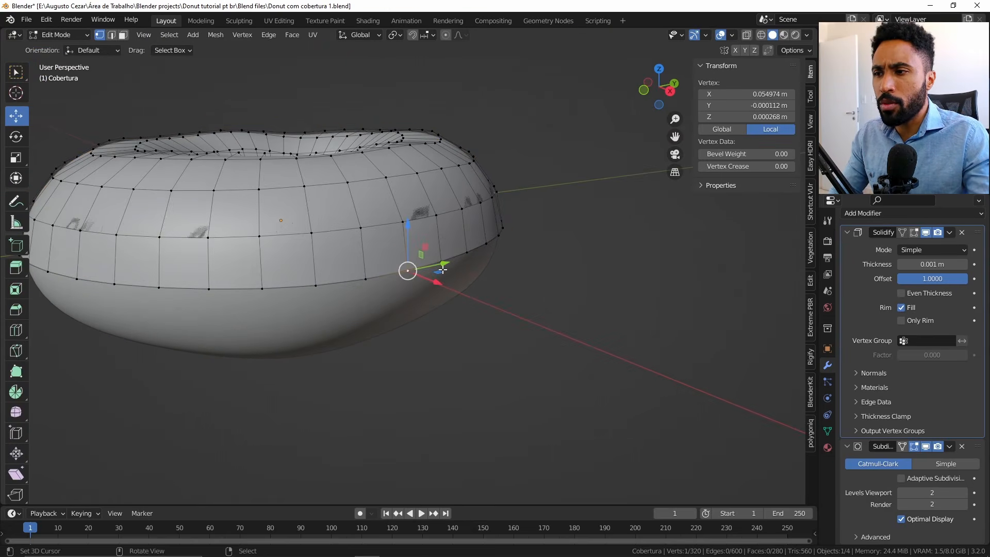
Try moving the selected vertex on the icing's lower edge freely, and return to Object Mode.
middle_drag(442, 269, 519, 300)
mouse_move(413, 316)
middle_down()
mouse_move(420, 278)
mouse_move(430, 320)
middle_up()
scroll(430, 319, up, 2)
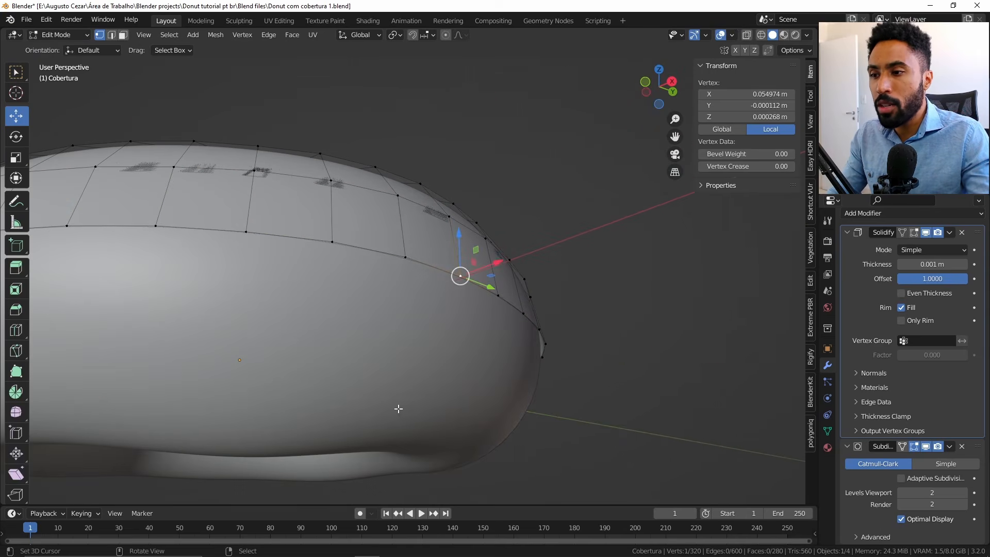
middle_drag(457, 306, 458, 357)
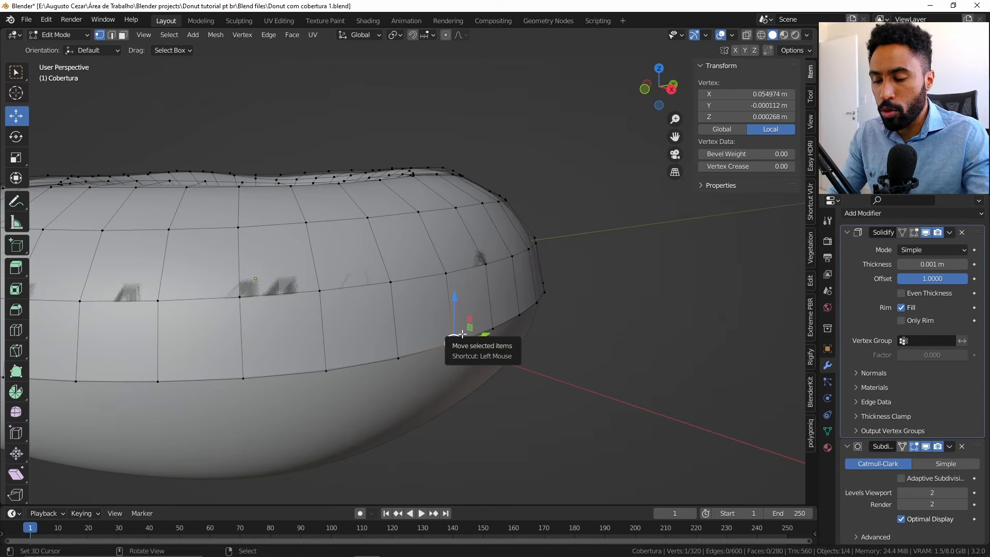
drag(461, 334, 498, 344)
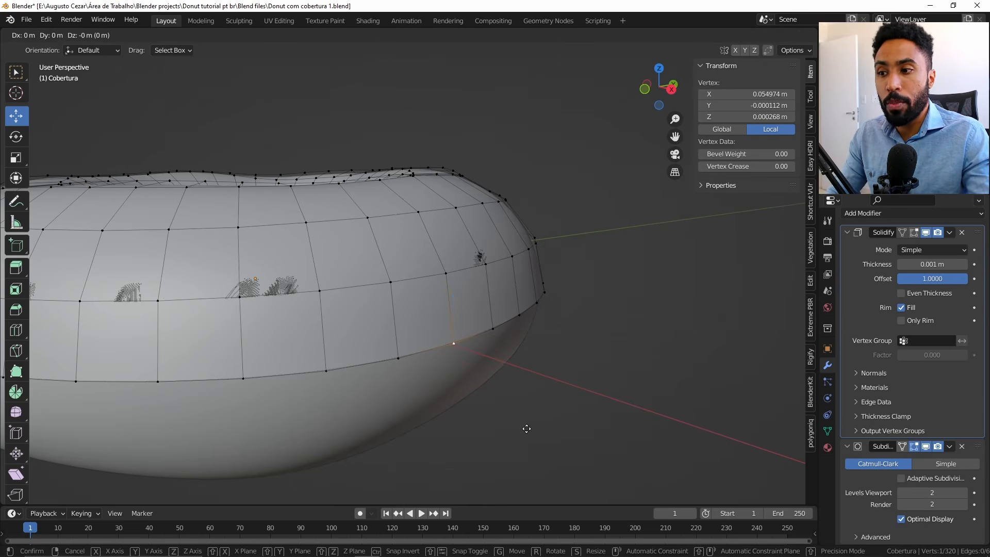
drag(60, 440, 628, 371)
right_click(627, 371)
scroll(583, 356, down, 4)
middle_drag(547, 325, 540, 345)
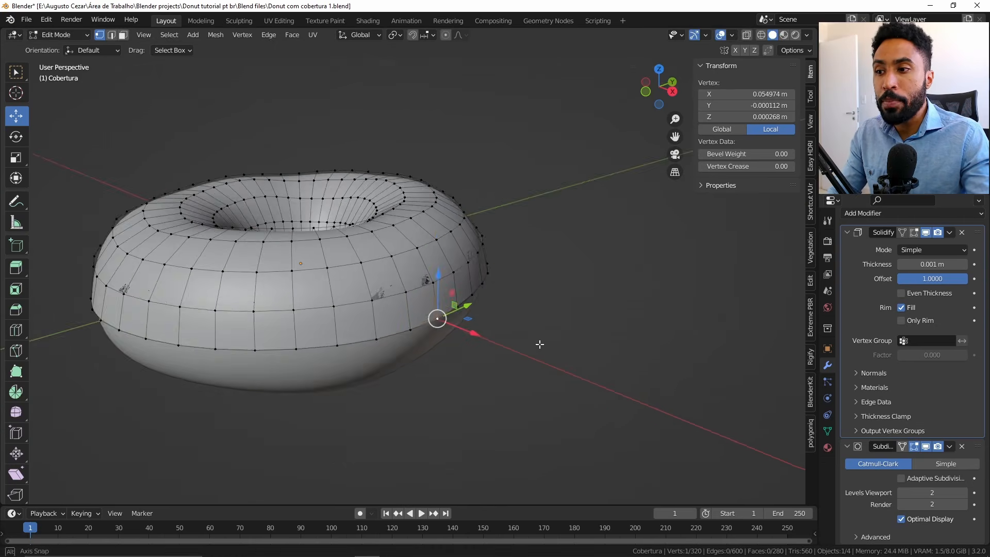
scroll(515, 328, down, 4)
key(g)
key(g)
right_click(497, 327)
key(Tab)
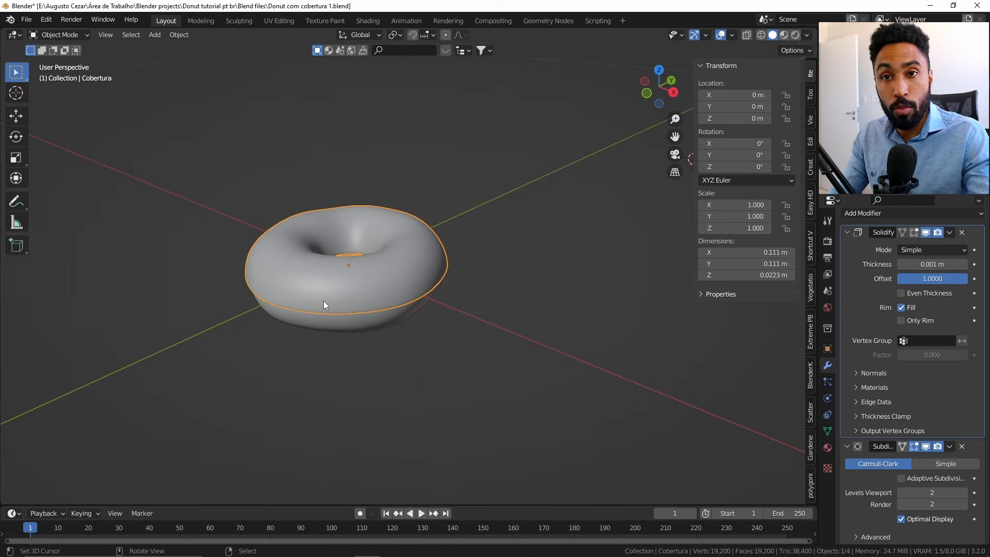
Try moving the whole icing object away from the donut with increment snapping.
scroll(361, 306, down, 6)
key(g)
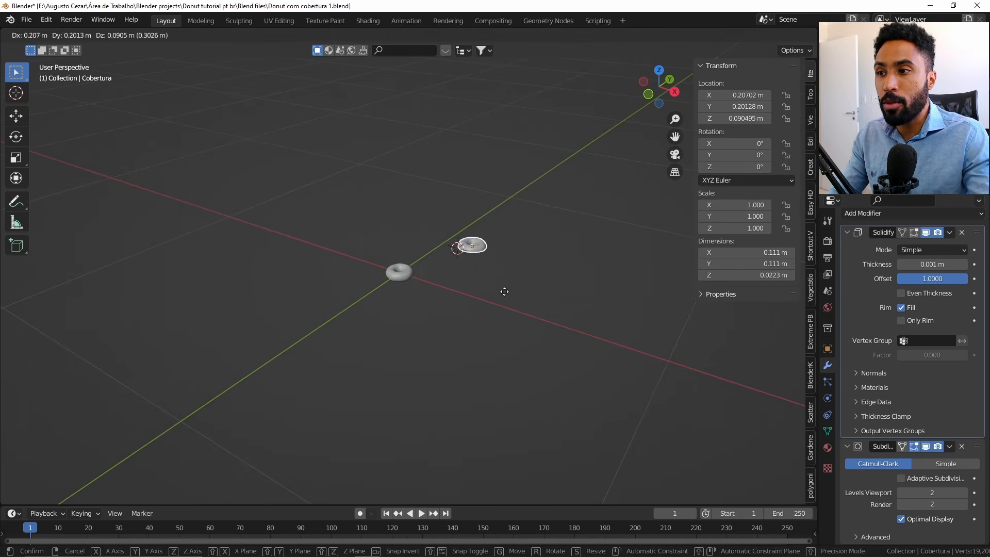
key(ctrl)
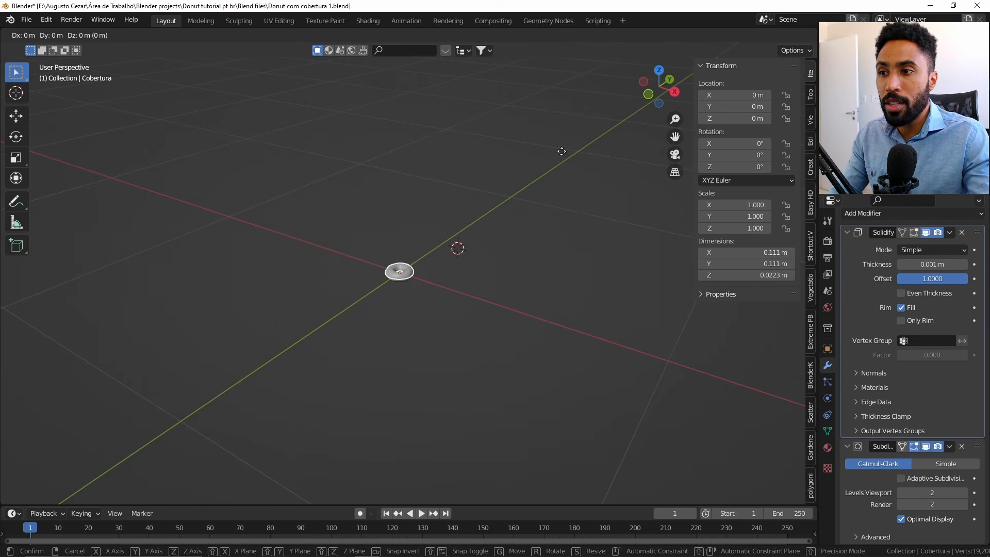
key(Escape)
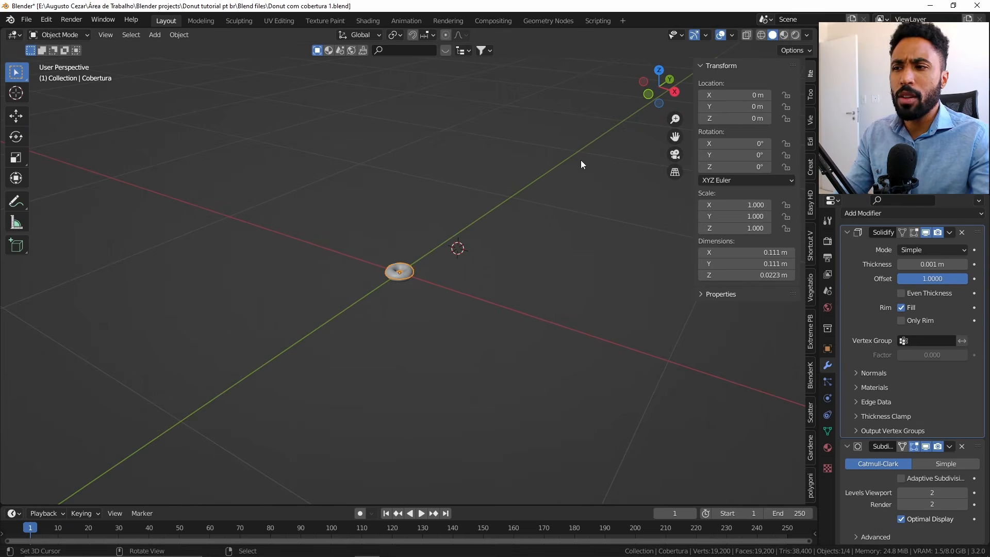
Set the snapping target to Face and review its options.
click(426, 35)
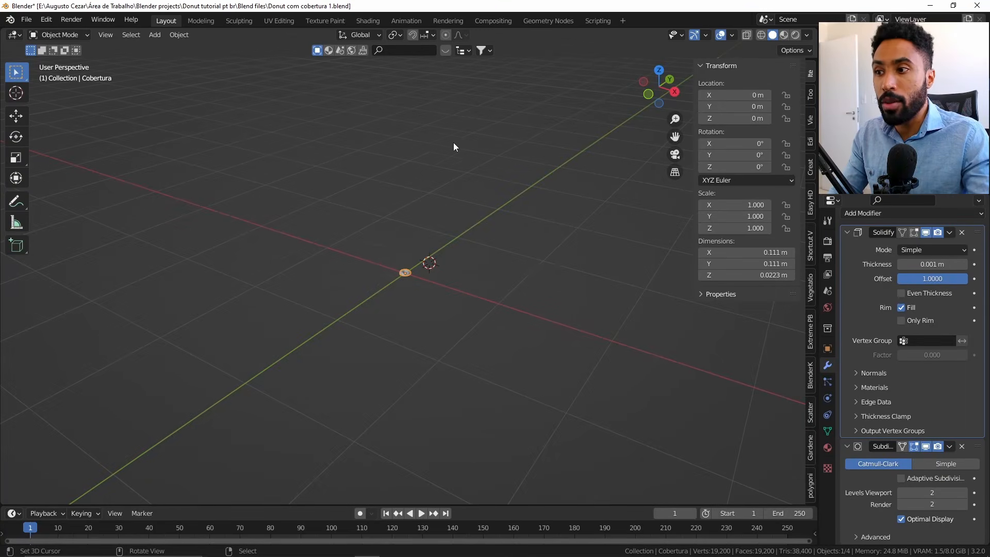
click(426, 35)
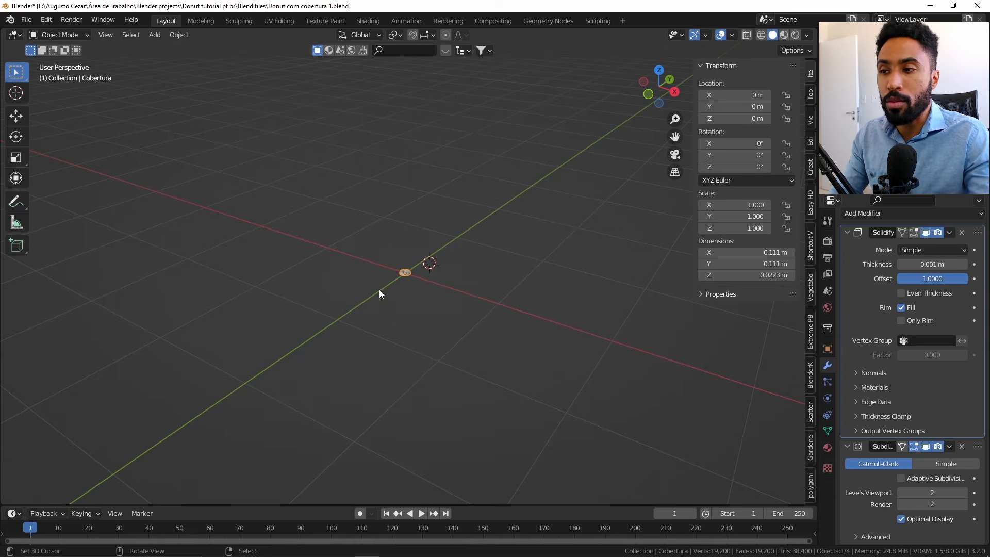
click(433, 35)
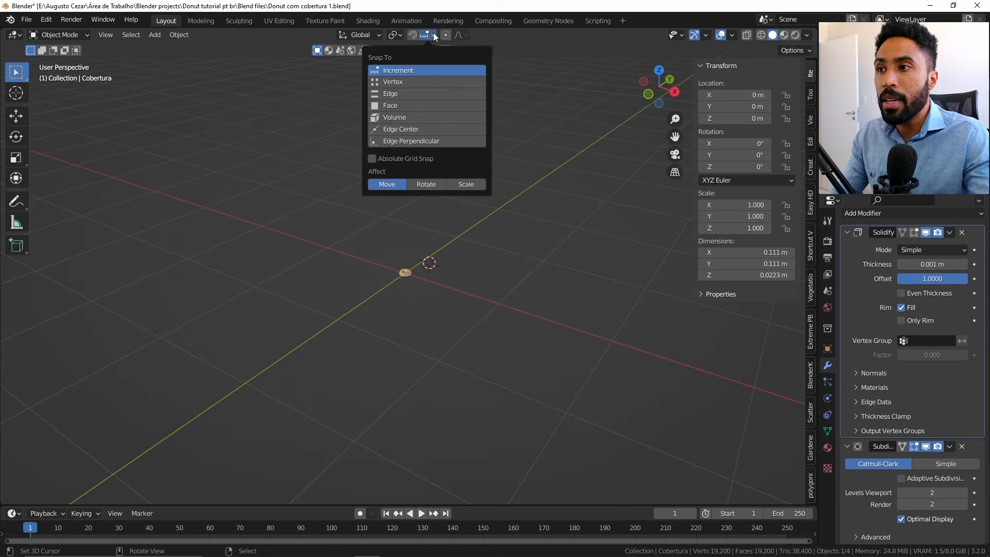
click(402, 106)
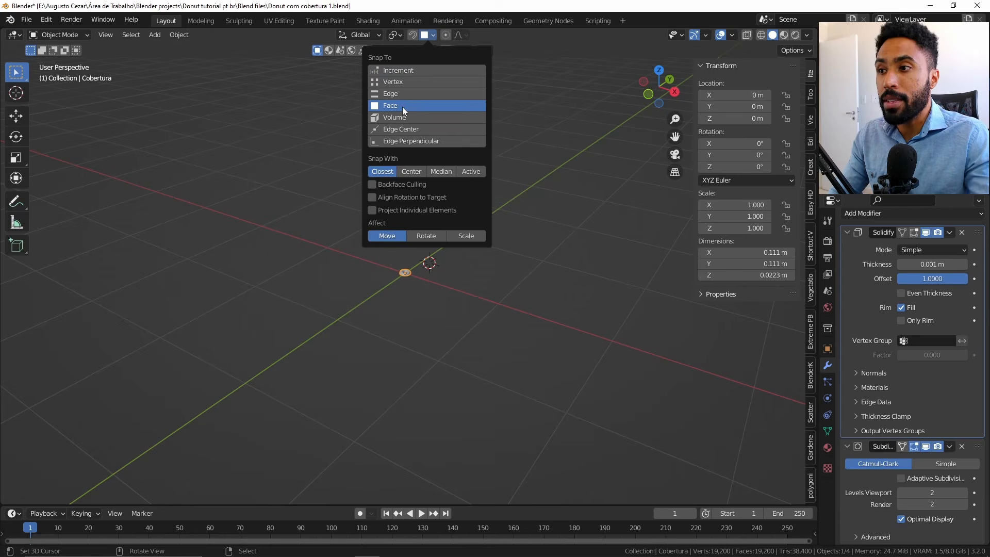
scroll(444, 288, up, 10)
click(426, 36)
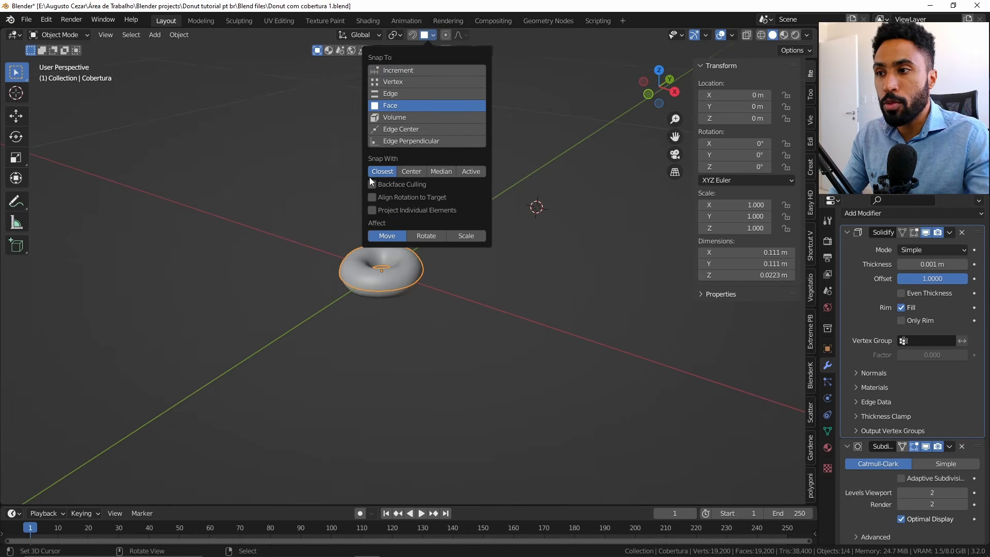
Frame the selected icing in the view and enter Edit Mode on its mesh.
scroll(324, 330, up, 5)
middle_drag(356, 295, 372, 328)
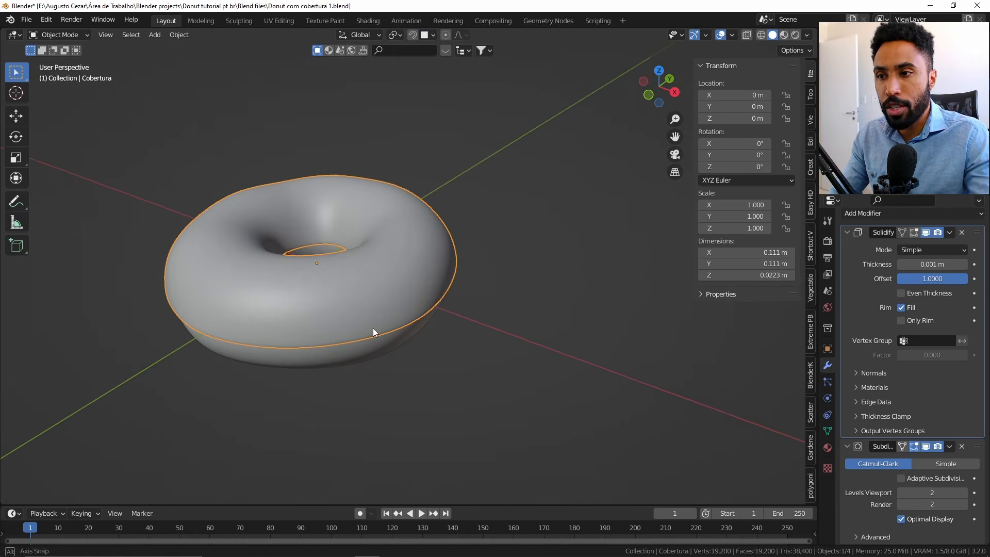
scroll(373, 328, up, 3)
key(grave)
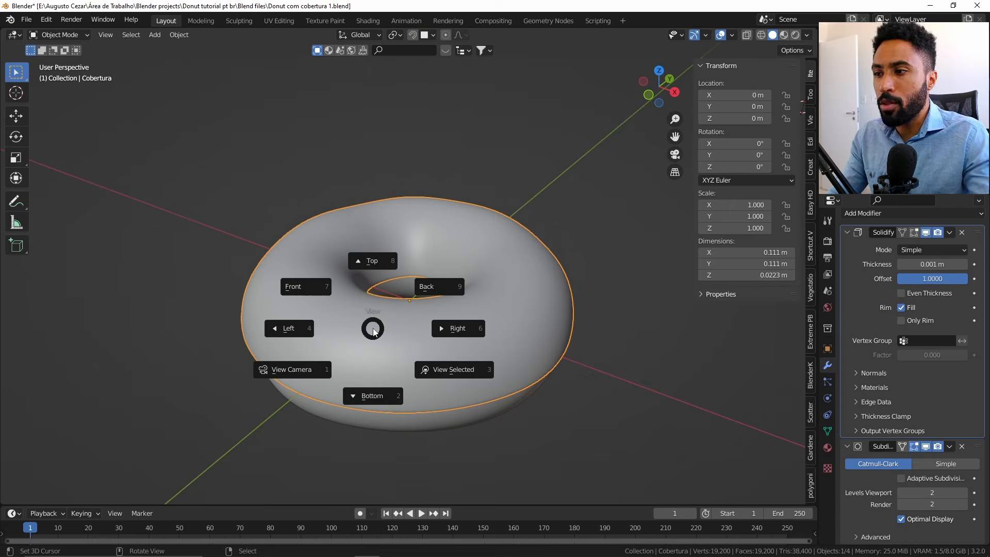
click(459, 371)
middle_drag(503, 383, 456, 238)
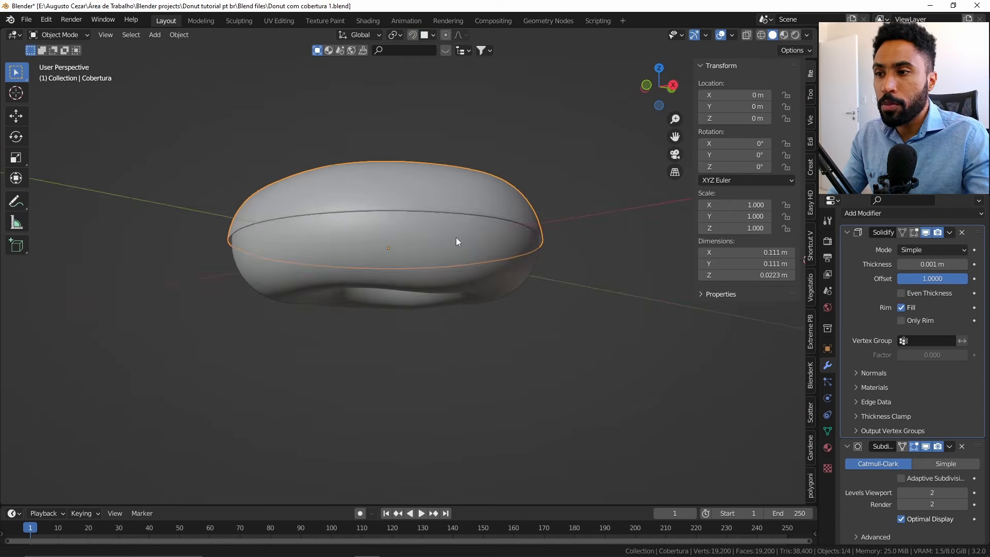
scroll(434, 268, up, 3)
key(Tab)
middle_drag(623, 333, 512, 263)
Try moving the selected lower-edge vertex down over the donut's surface with face snapping, inspect it in Object Mode, and undo the move.
key(g)
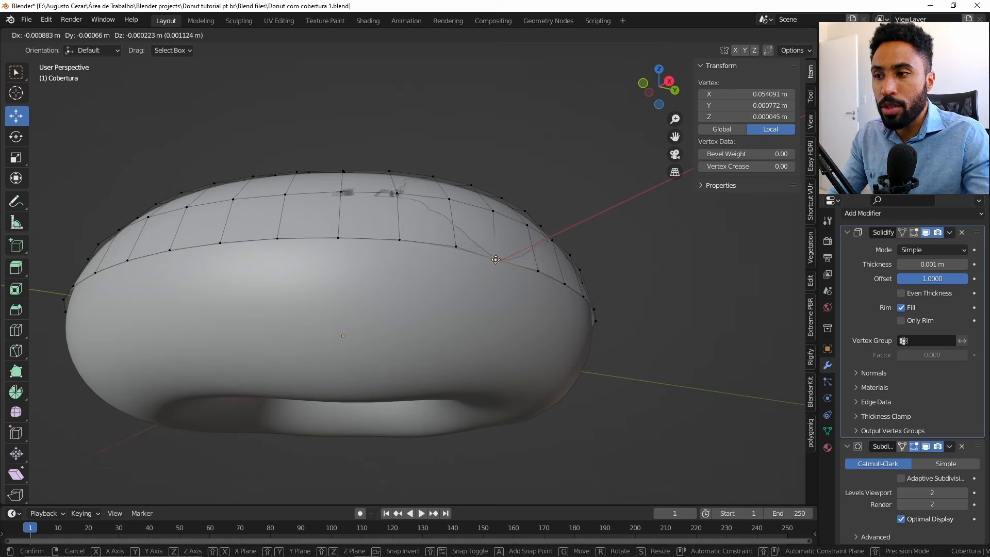
click(496, 330)
key(Tab)
mouse_move(521, 336)
middle_down()
mouse_move(567, 326)
mouse_move(515, 332)
mouse_move(495, 271)
mouse_move(524, 320)
mouse_move(508, 338)
middle_up()
key(Tab)
key(ctrl+z)
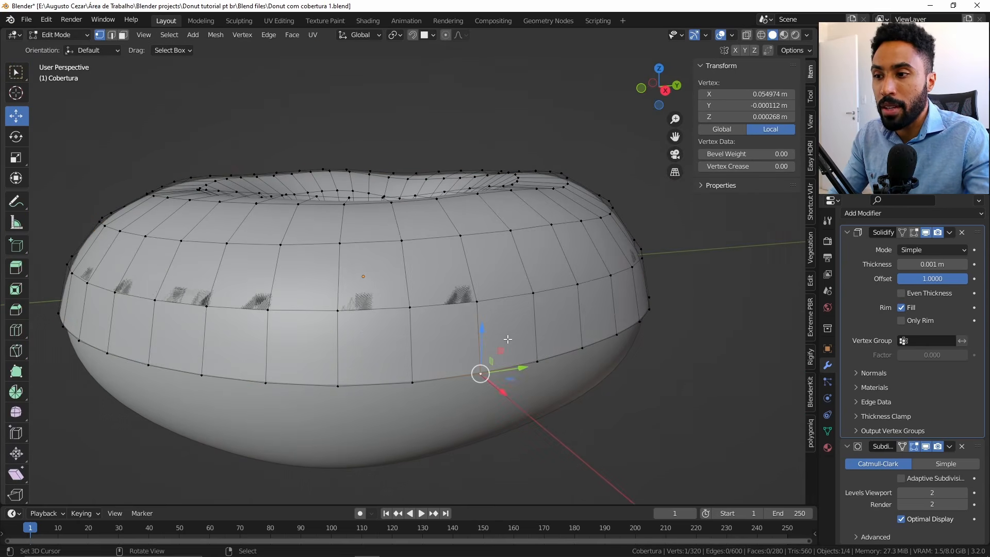
Turn on proportional editing for the icing mesh.
click(446, 35)
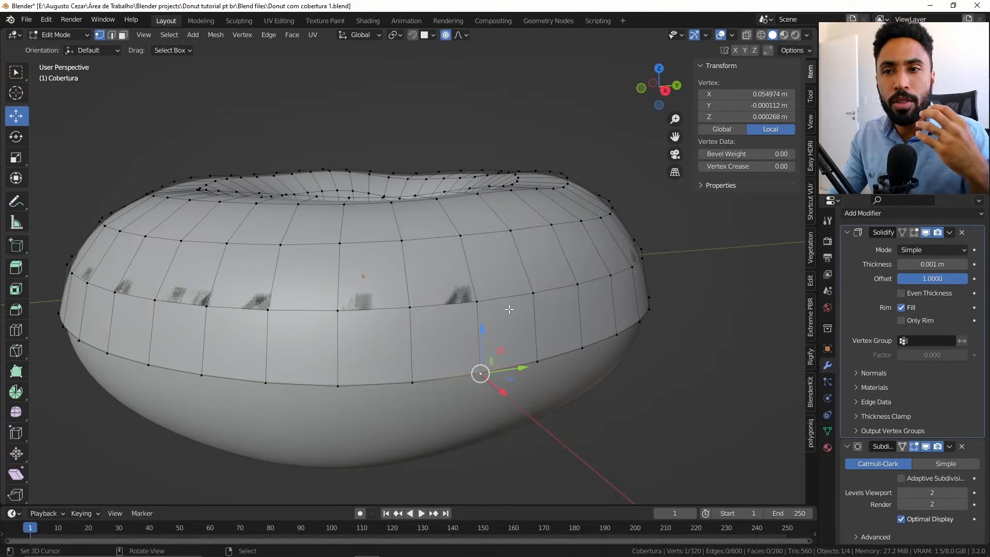
scroll(510, 311, down, 2)
middle_drag(536, 257, 545, 281)
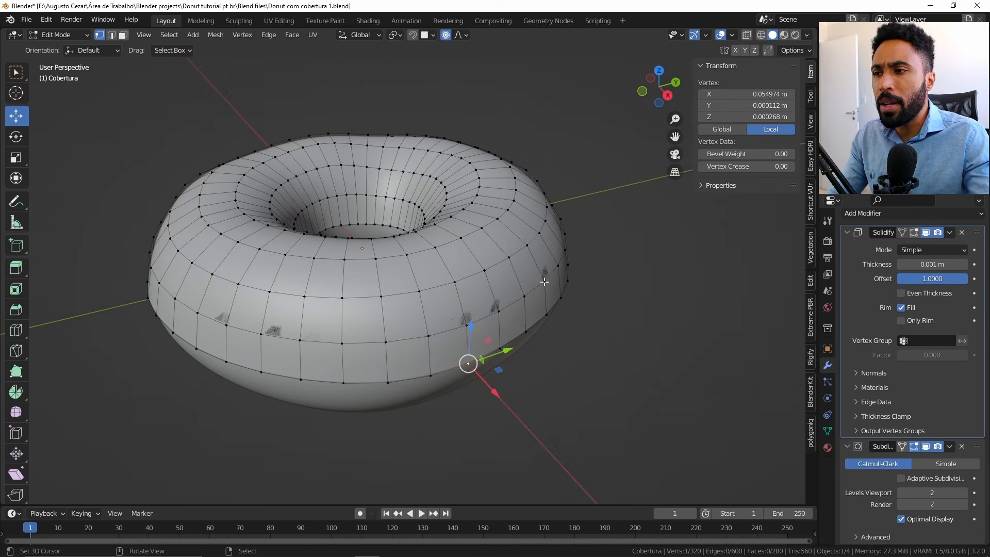
In Object Mode, place the icing's Subdivision modifier above Solidify and set its viewport and render levels to 1.
key(Tab)
middle_drag(439, 256, 473, 328)
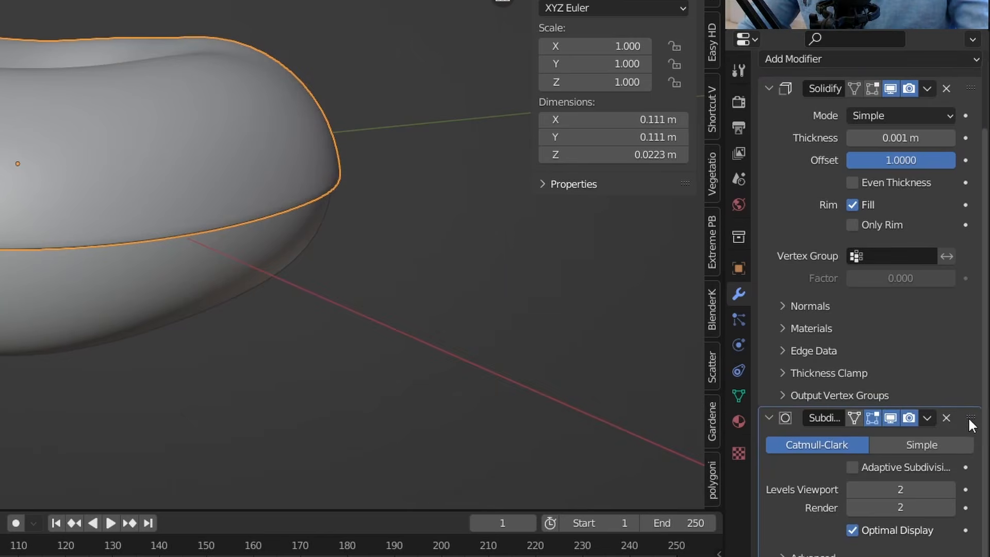
drag(972, 426, 951, 75)
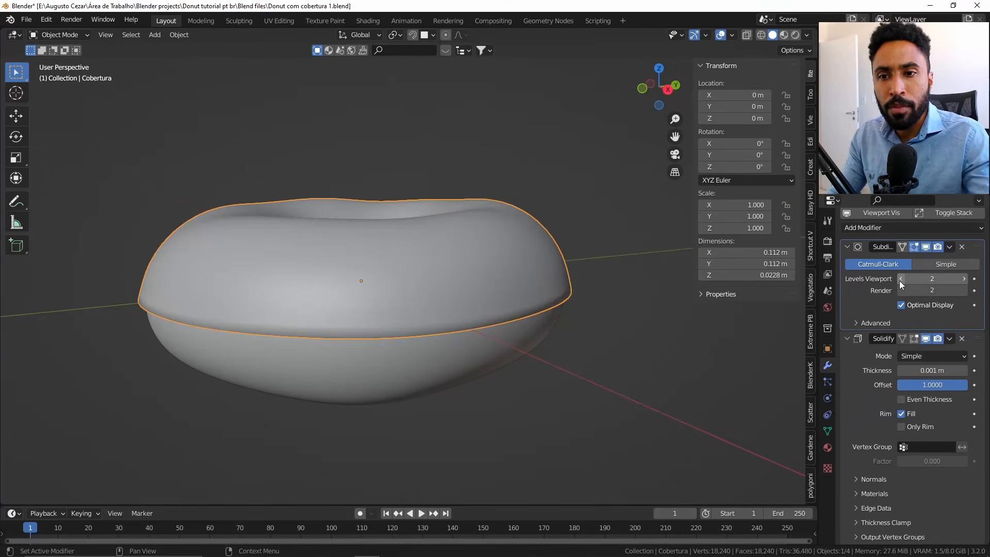
click(852, 160)
click(901, 290)
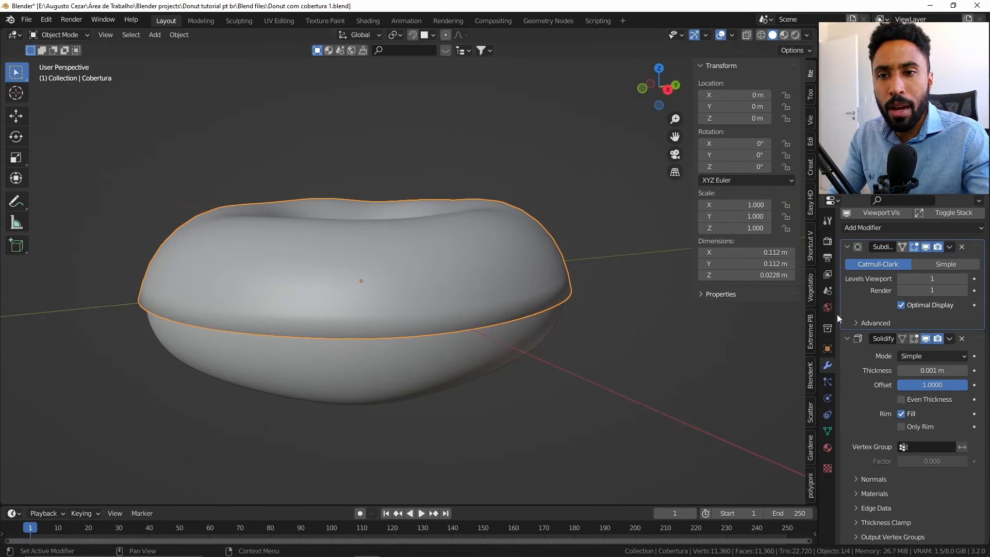
Apply the icing's Subdivision modifier in Object Mode and return to editing the denser mesh.
click(950, 247)
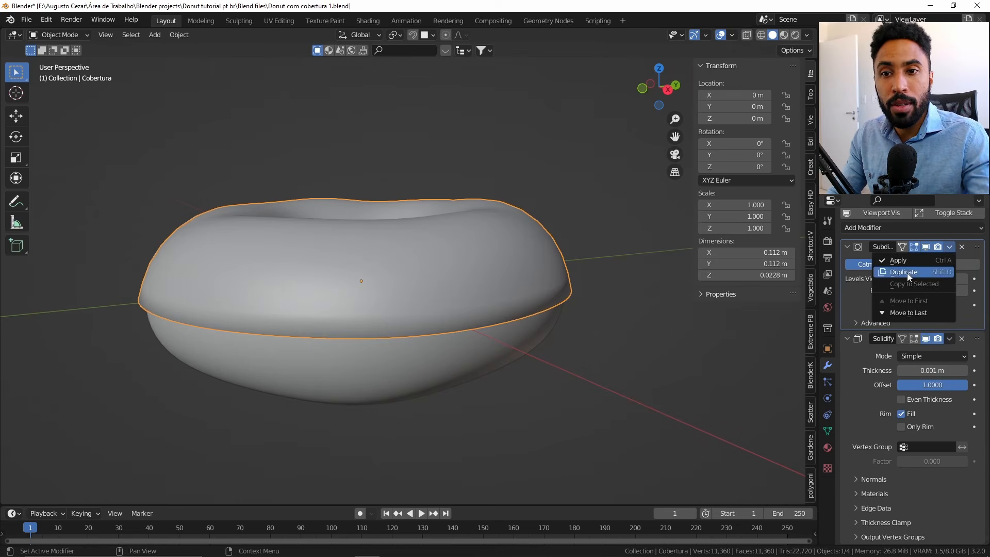
key(Tab)
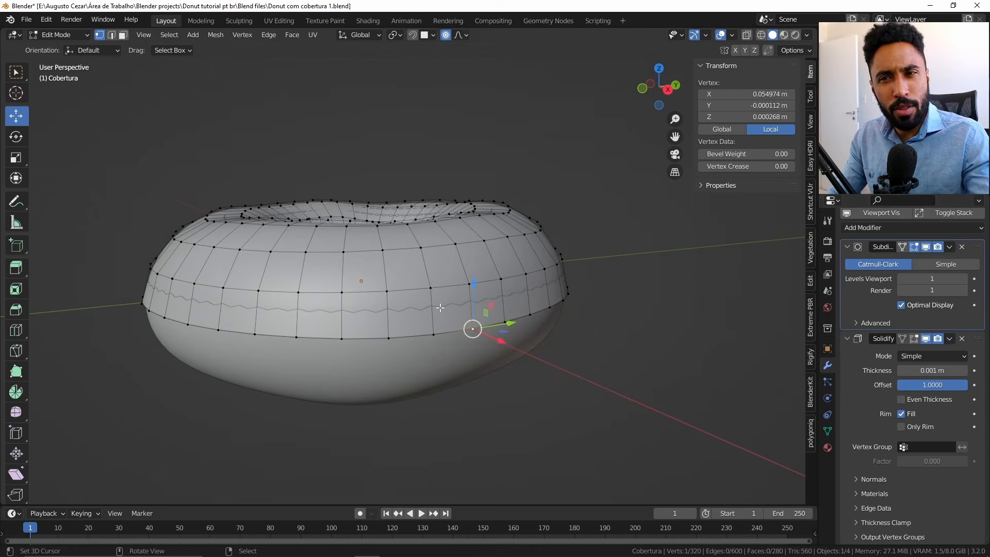
click(950, 248)
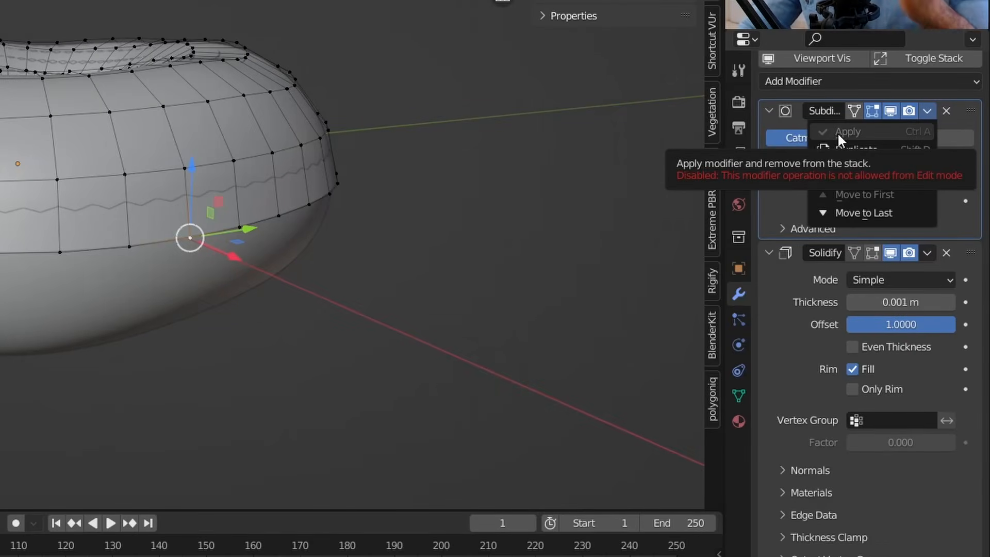
key(Tab)
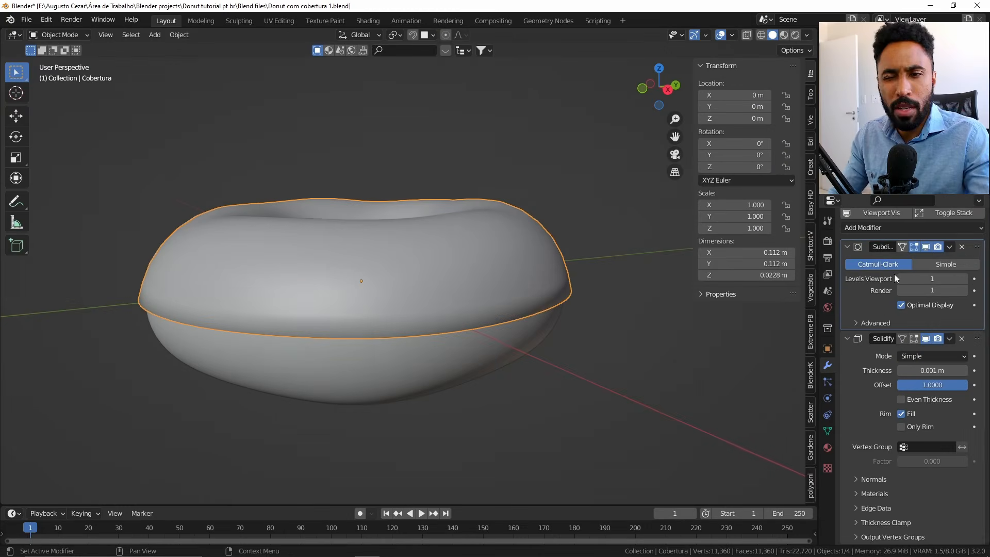
click(949, 246)
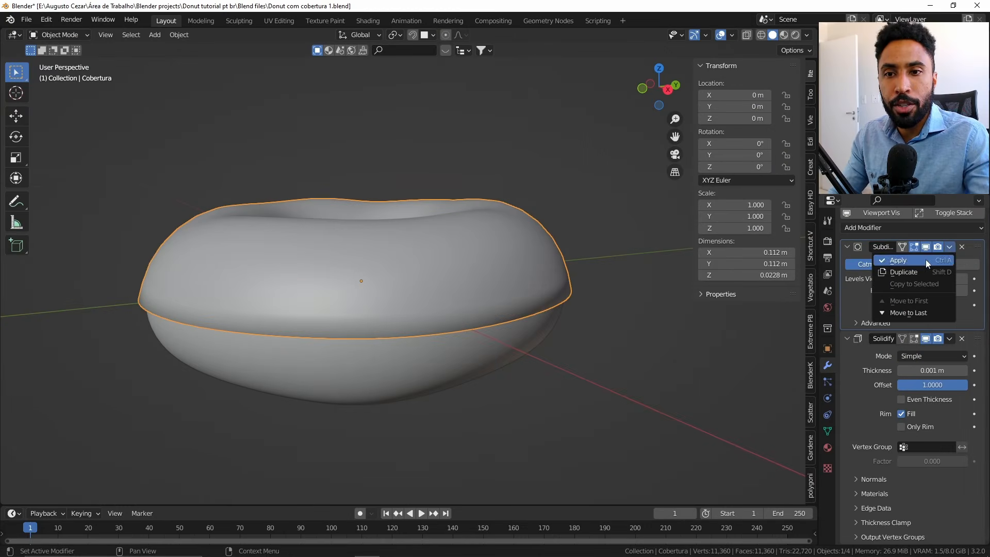
click(926, 259)
mouse_move(473, 289)
middle_down()
mouse_move(466, 320)
mouse_move(469, 273)
mouse_move(486, 317)
mouse_move(495, 296)
mouse_move(477, 289)
mouse_move(479, 247)
mouse_move(488, 310)
mouse_move(487, 294)
middle_up()
key(Tab)
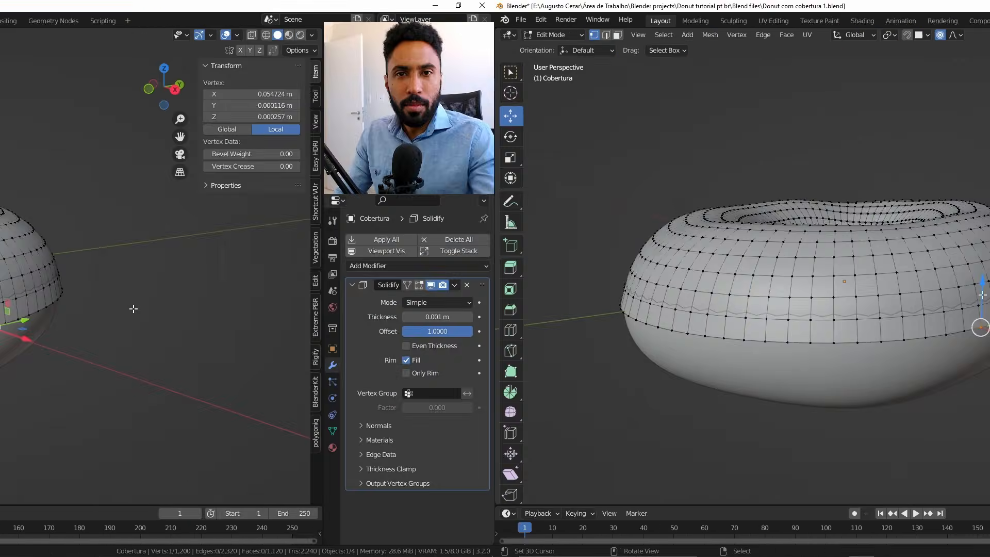
Try pulling the selected lower-edge vertex down with smooth proportional editing at size 0.022, and undo the move.
scroll(94, 258, up, 5)
key(g)
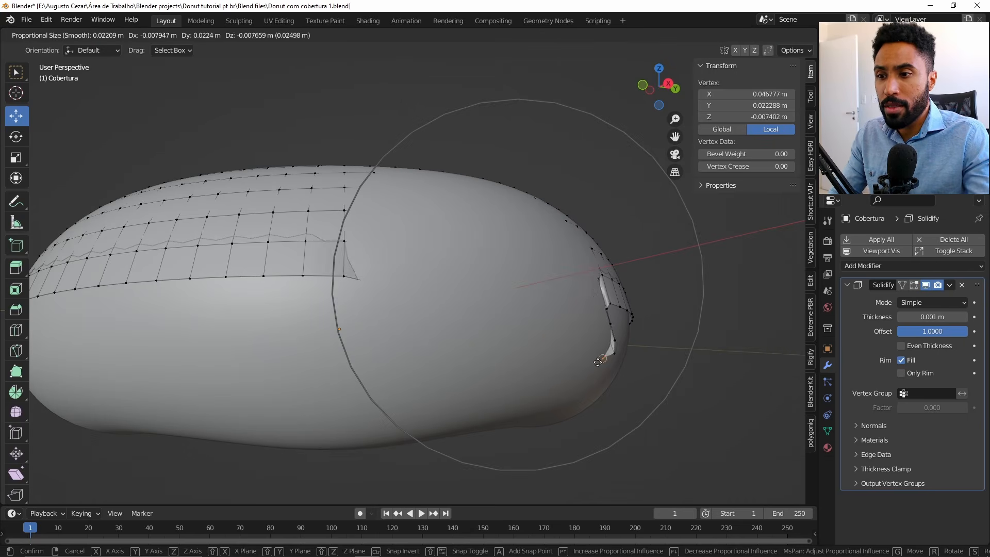
click(515, 370)
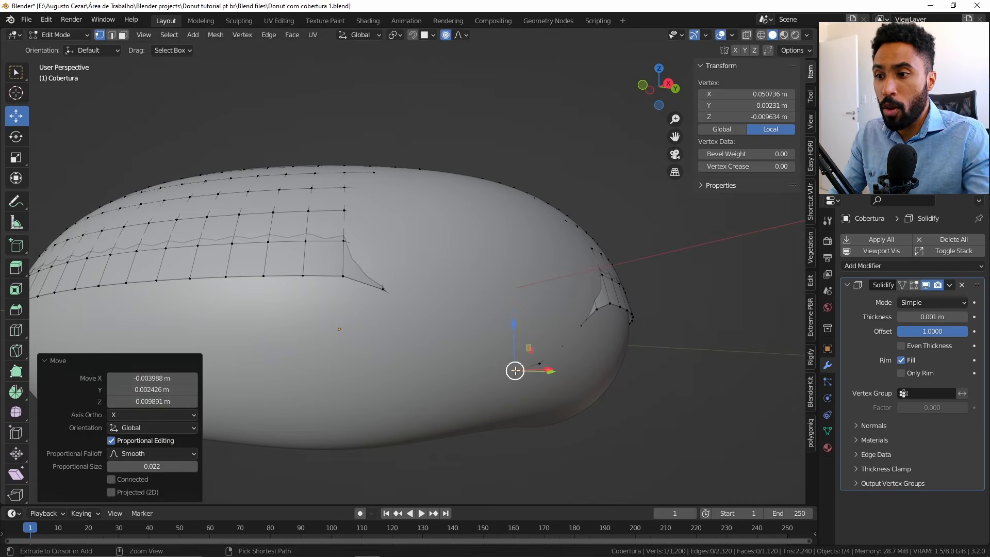
scroll(515, 370, down, 4)
key(Tab)
middle_drag(519, 357, 482, 367)
key(Tab)
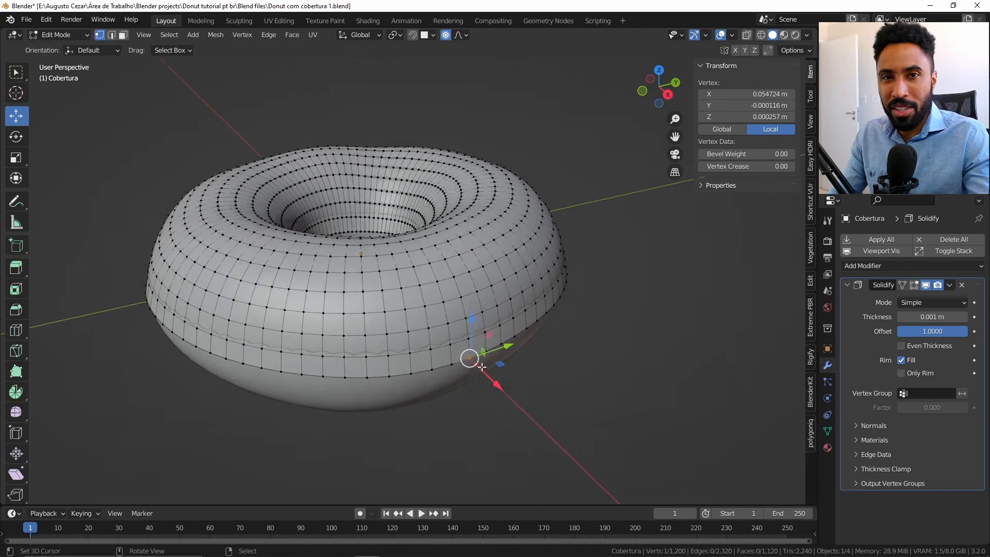
Enable Project Individual Elements for the face snapping.
scroll(481, 366, up, 2)
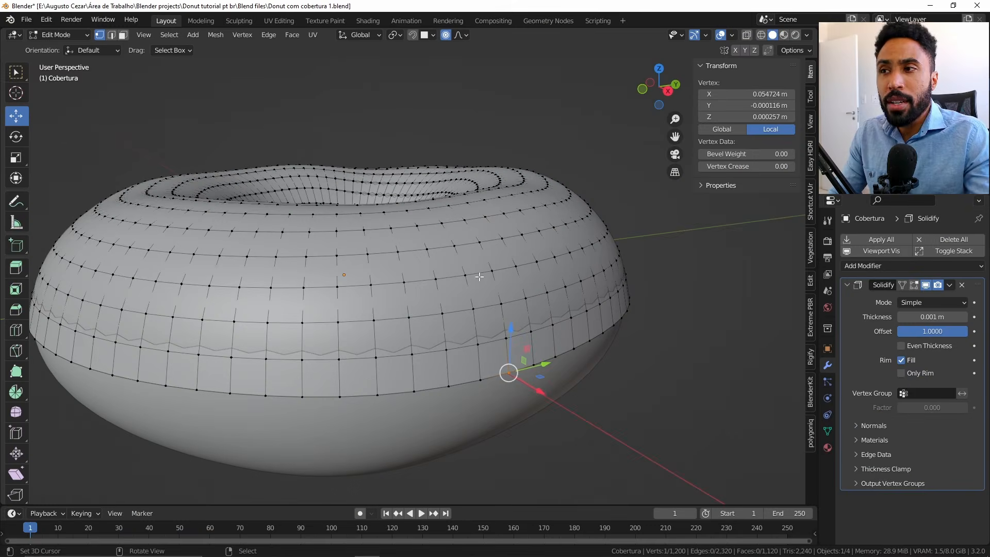
click(428, 35)
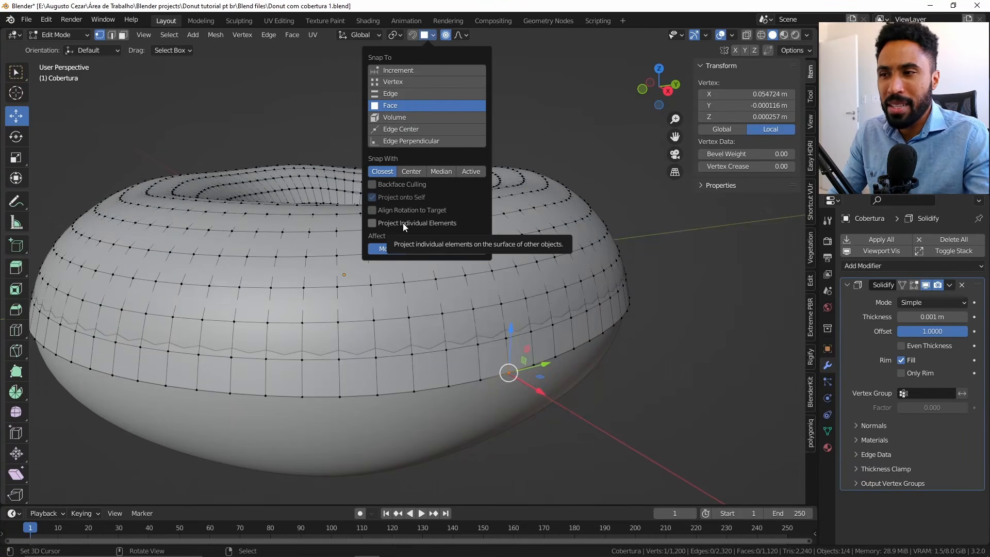
click(403, 224)
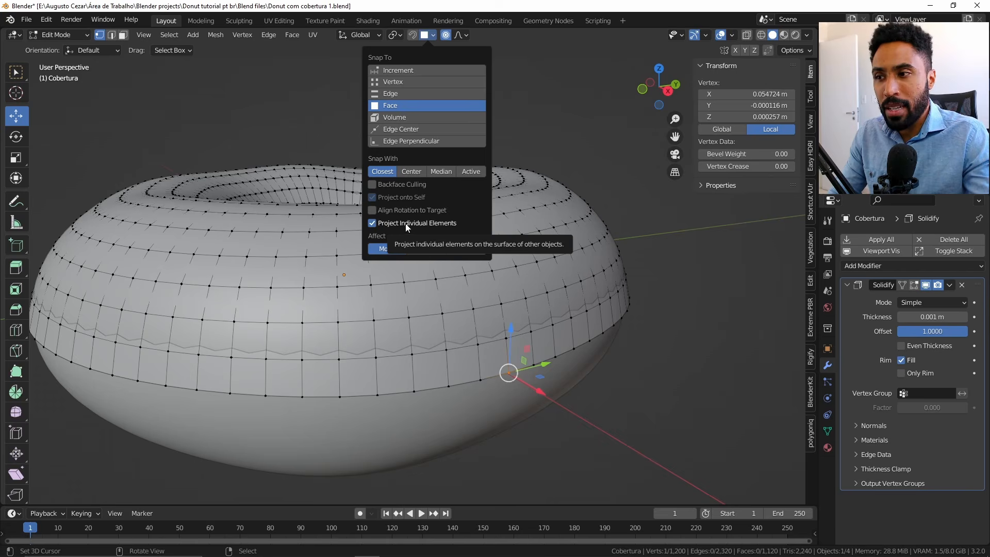
Pull the selected lower-edge vertex down about 0.005 m with proportional size 0.011 to form a drip, and return to Object Mode.
middle_drag(524, 391, 515, 336)
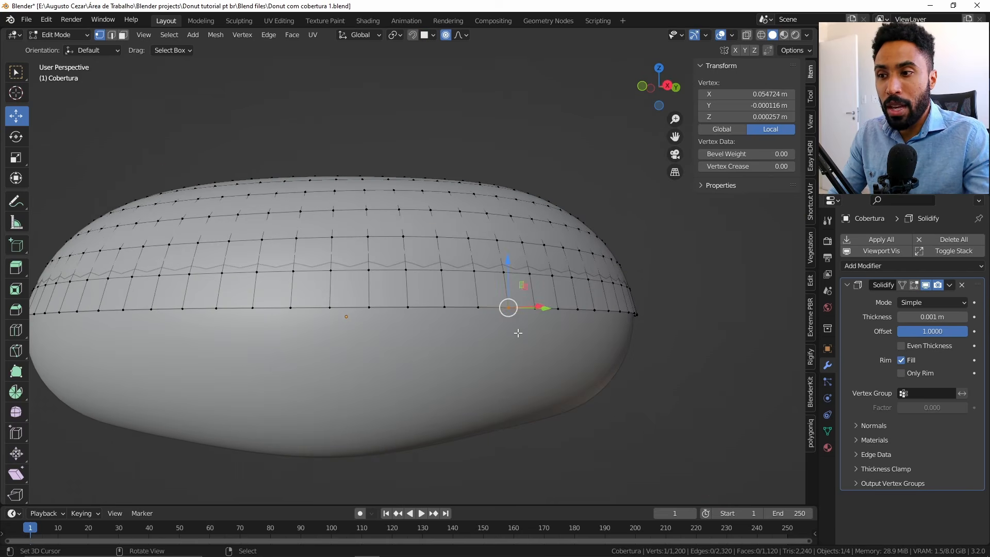
key(g)
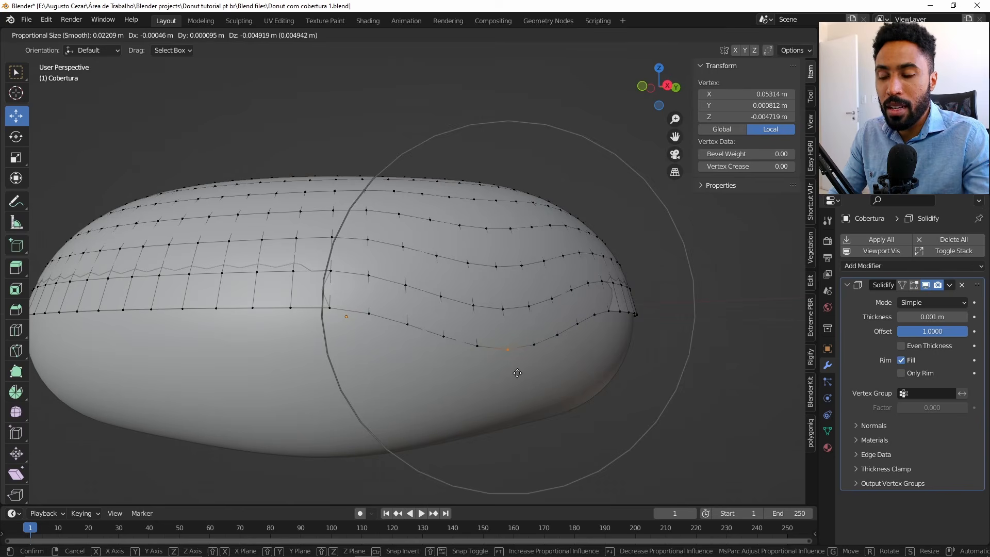
scroll(517, 373, up, 10)
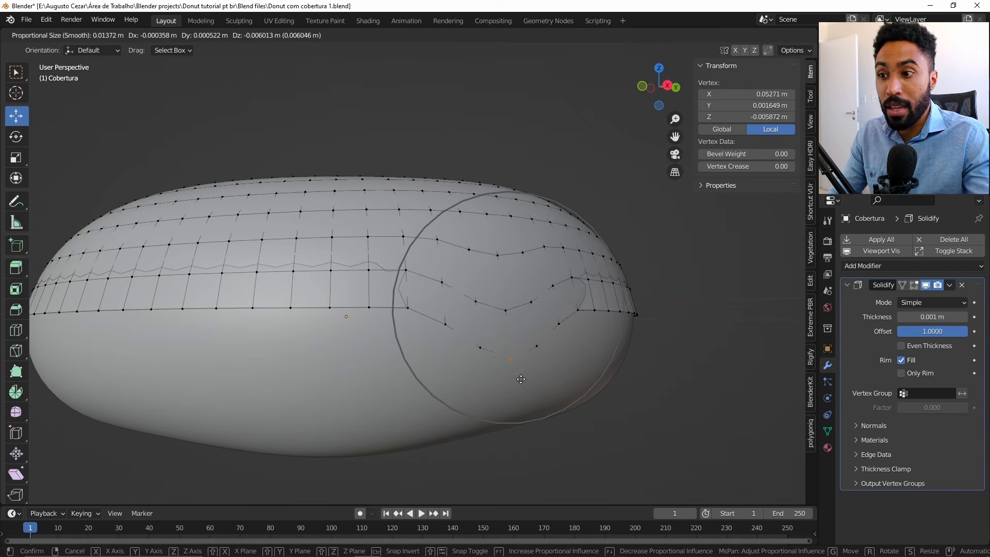
scroll(511, 377, down, 3)
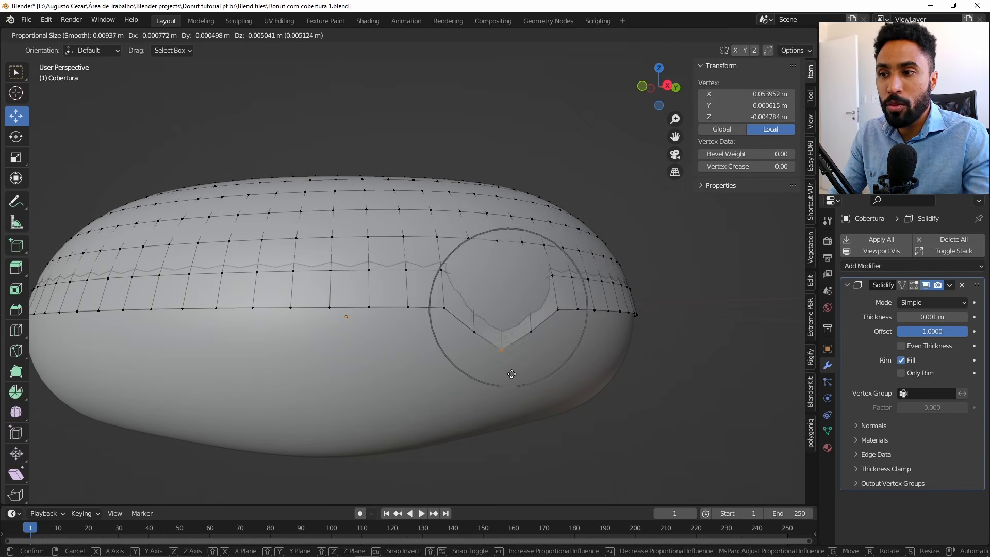
click(525, 372)
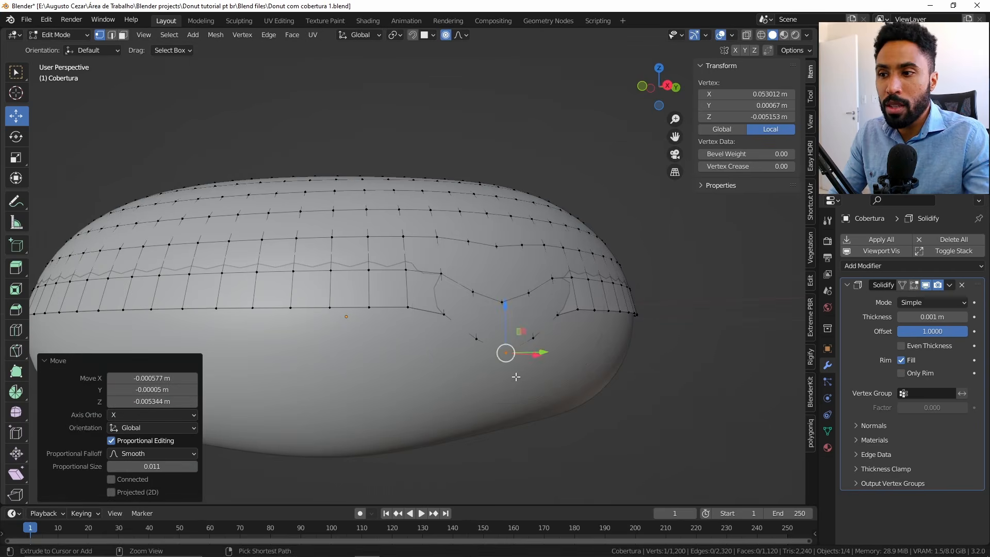
middle_drag(524, 372, 494, 316)
key(Tab)
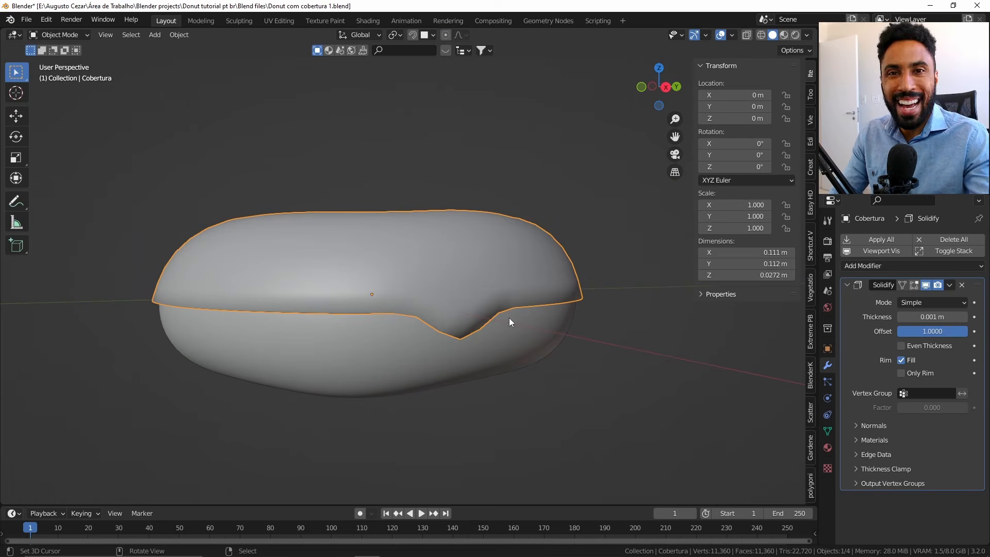
Add a Subdivision Surface modifier to the icing and set its viewport level to 2.
click(871, 265)
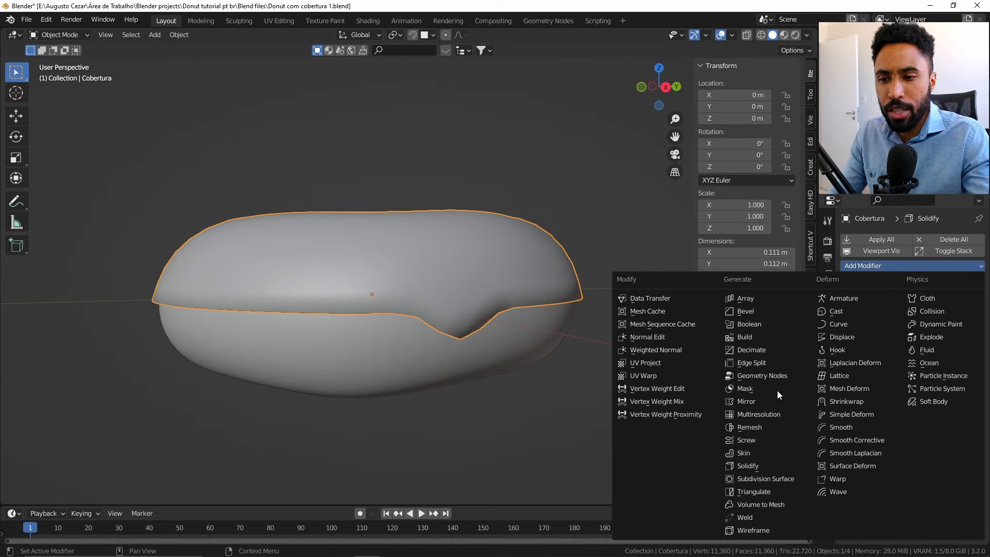
click(774, 479)
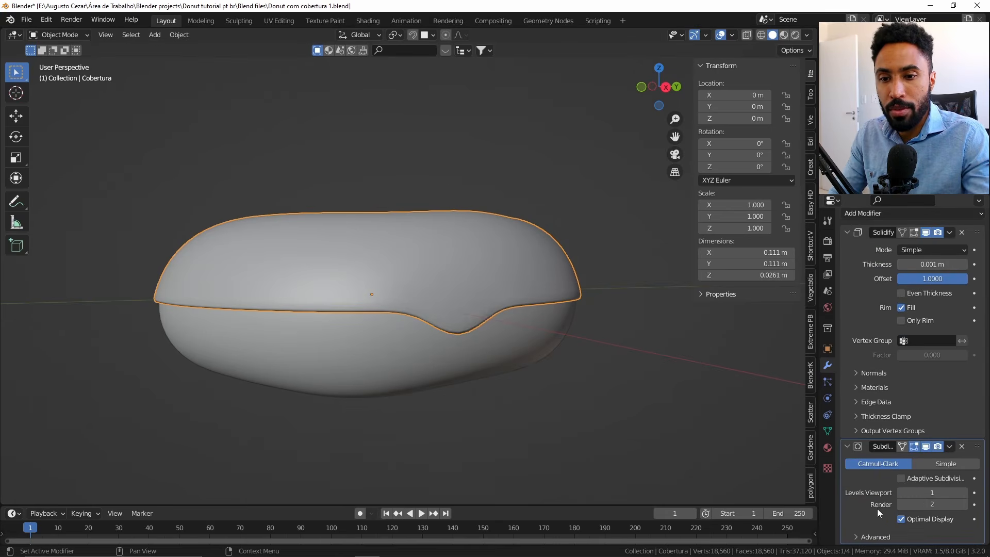
click(963, 493)
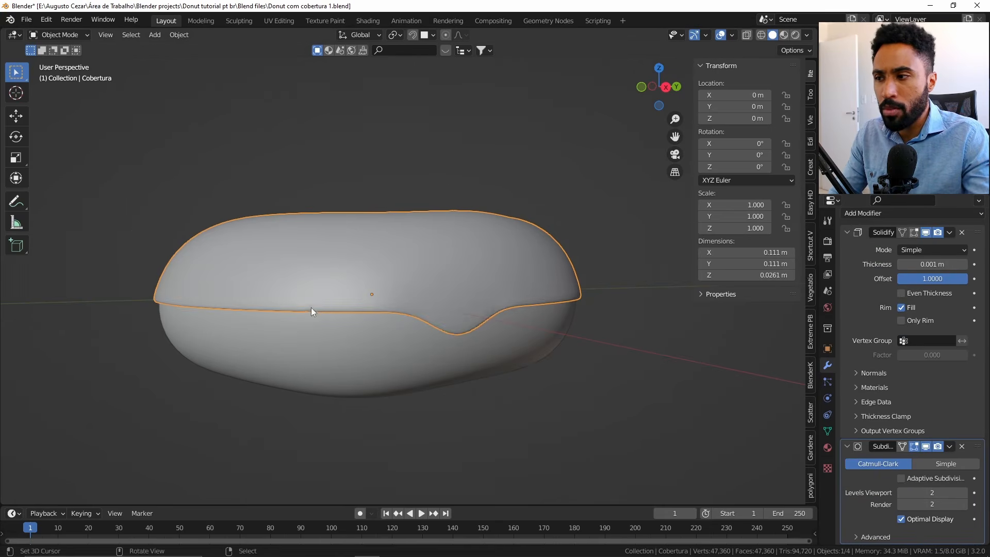
Inspect the icing's drip, and switch to the reference image board to examine the drips on the white-iced donuts photo.
middle_drag(311, 308, 335, 312)
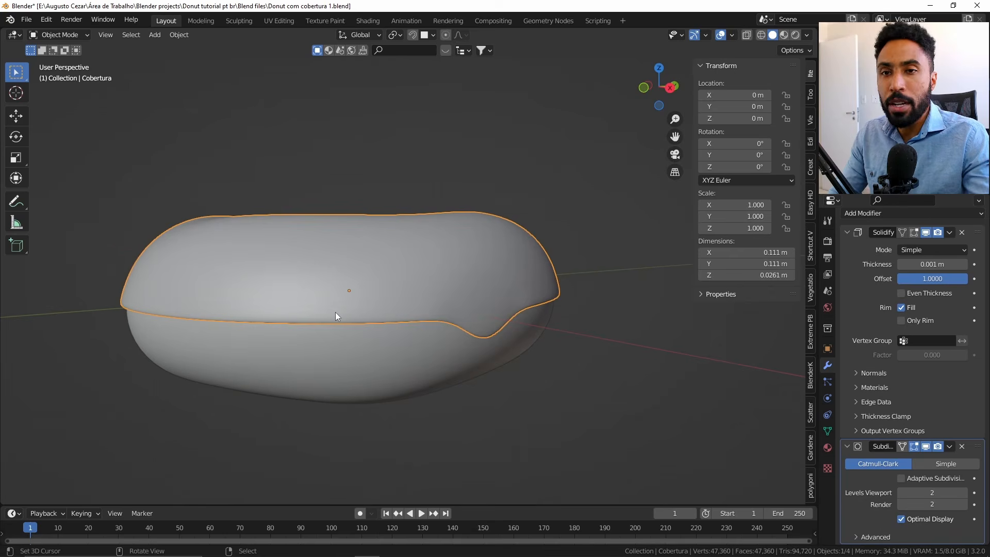
middle_drag(329, 398, 461, 294)
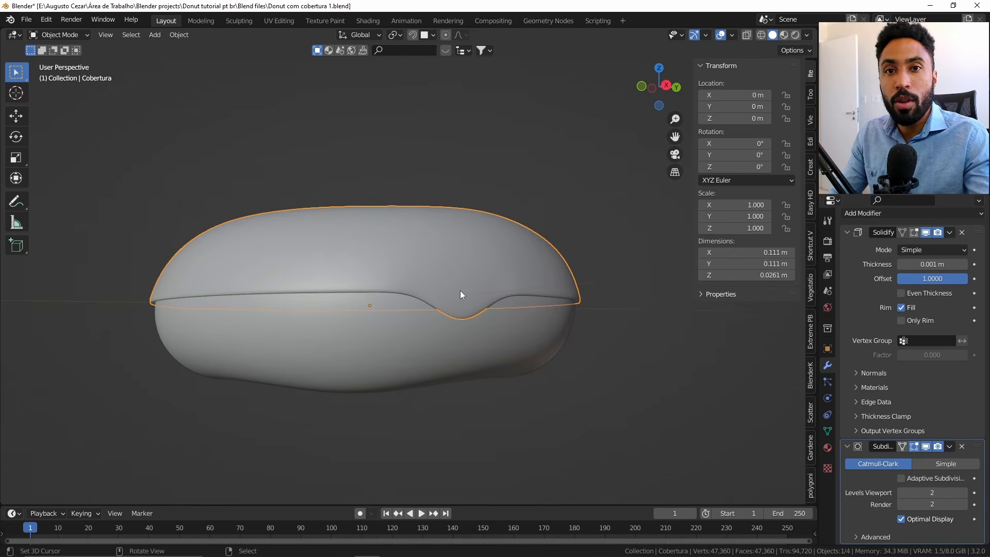
key(alt+Tab)
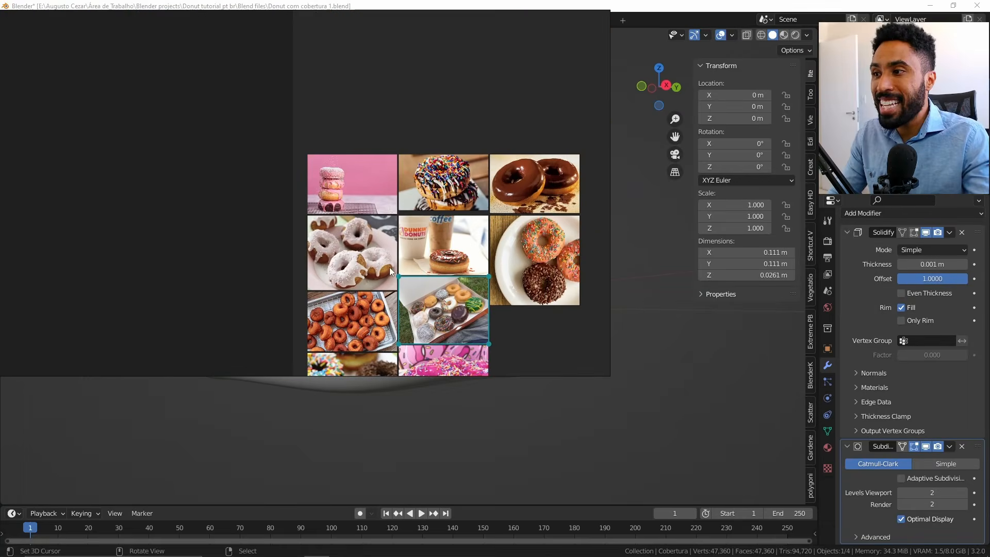
double_click(363, 249)
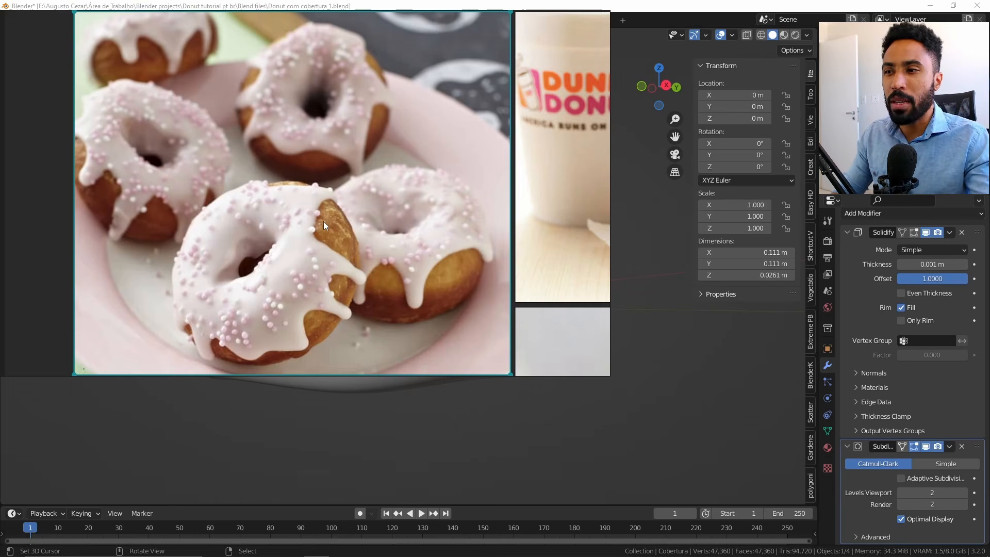
Switch back to Blender, enter Edit Mode on the icing, and pull the selected lower-edge vertex down about 0.005 m with proportional size 0.009.
click(651, 3)
middle_drag(503, 292, 484, 343)
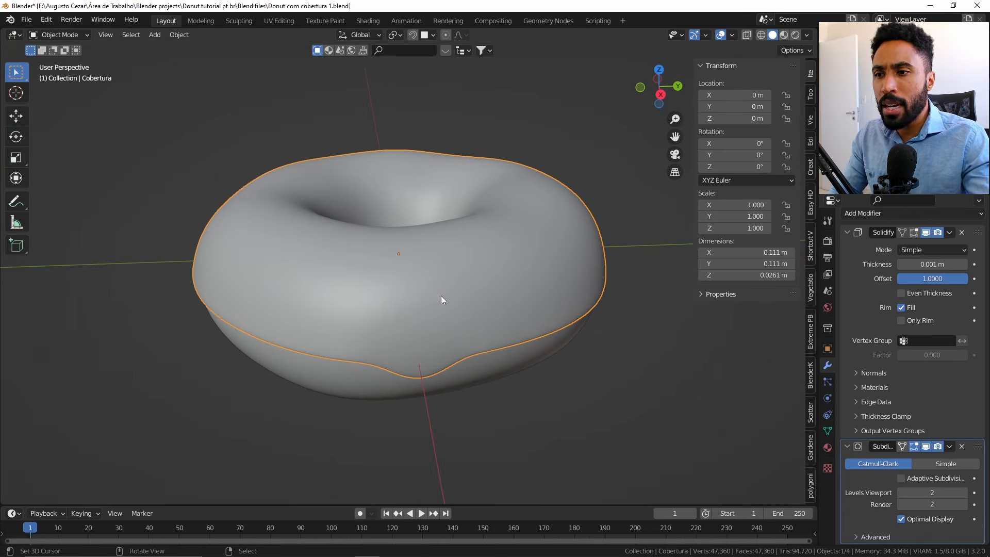
middle_drag(441, 296, 517, 282)
key(Tab)
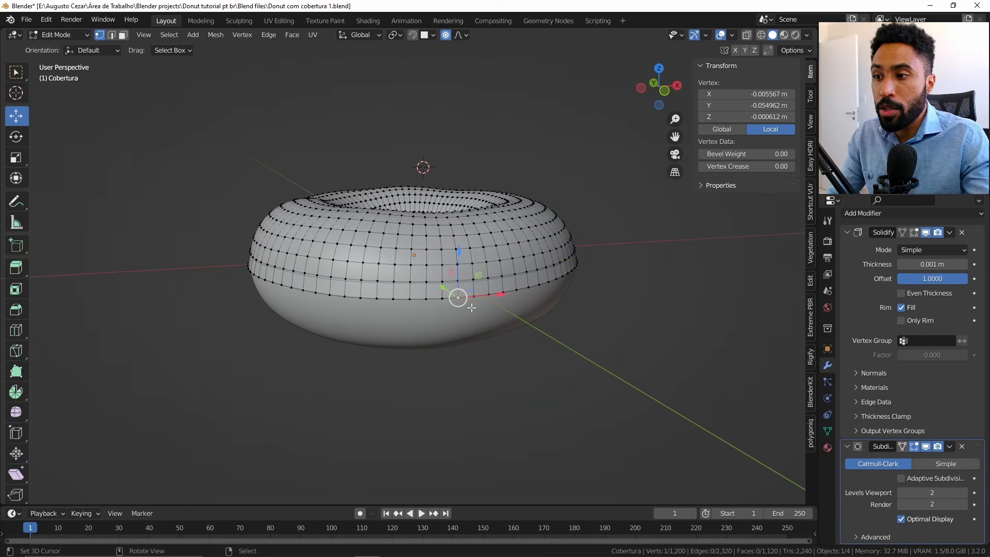
key(g)
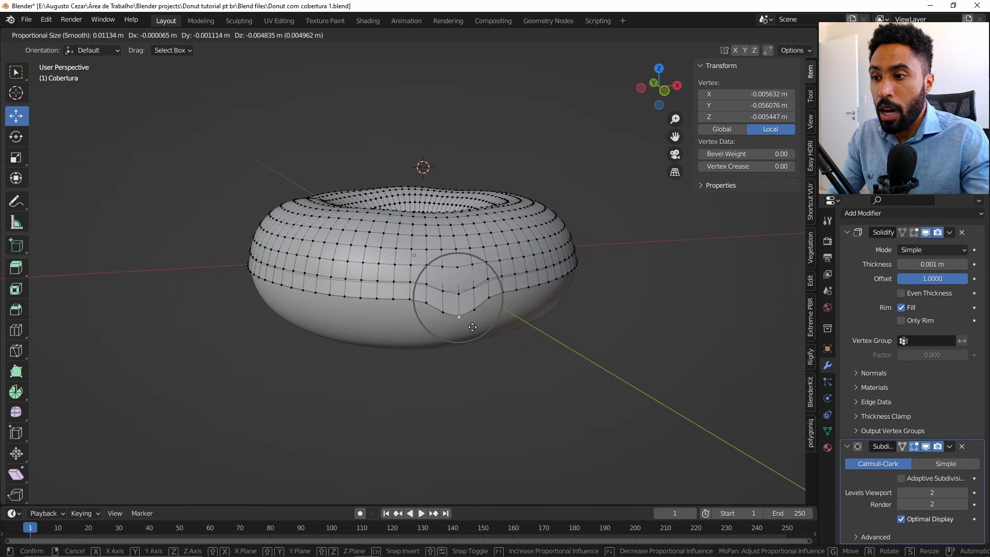
scroll(472, 327, up, 2)
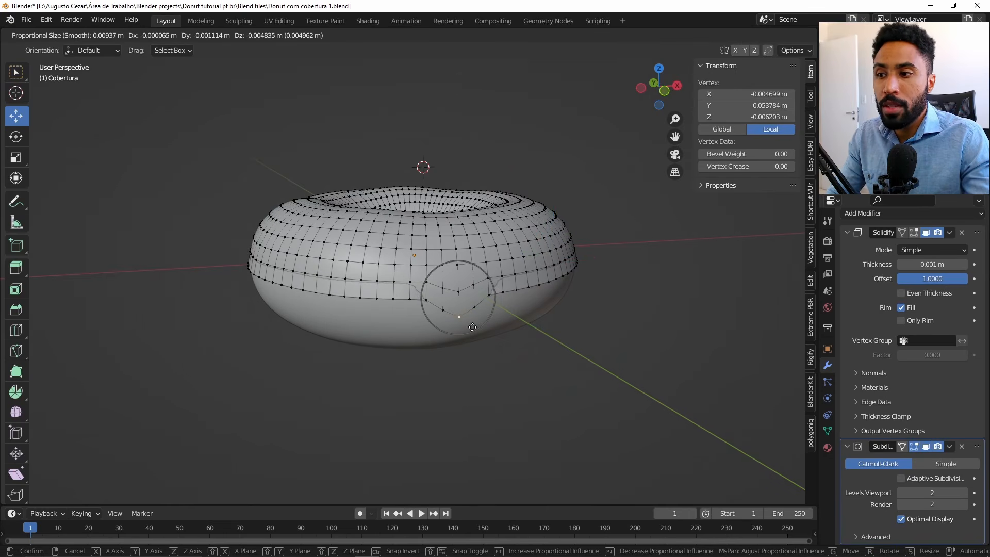
click(472, 327)
Raise a lower-edge vertex beside the drip about 0.003 m with proportional size 0.015.
middle_drag(457, 315, 478, 305)
click(367, 307)
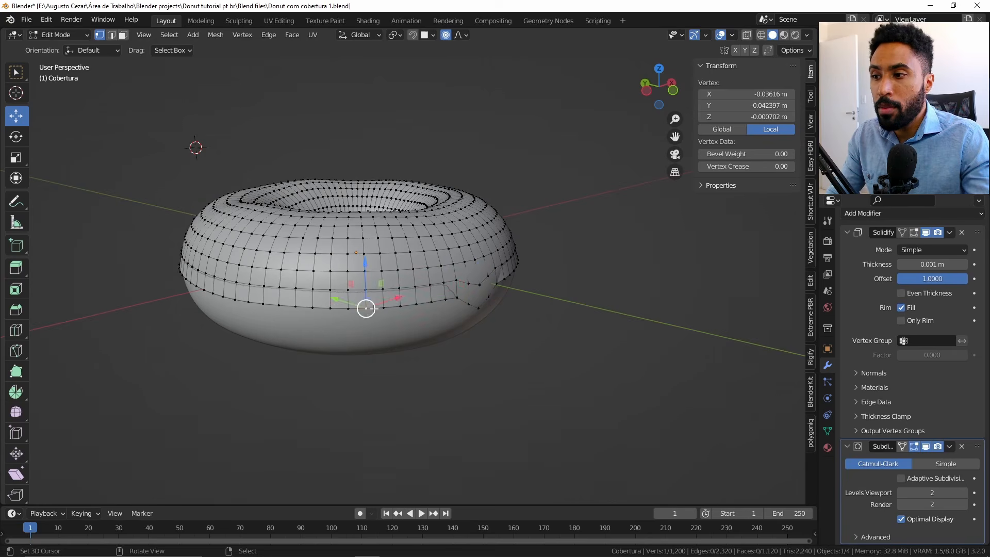
key(g)
scroll(378, 291, down, 6)
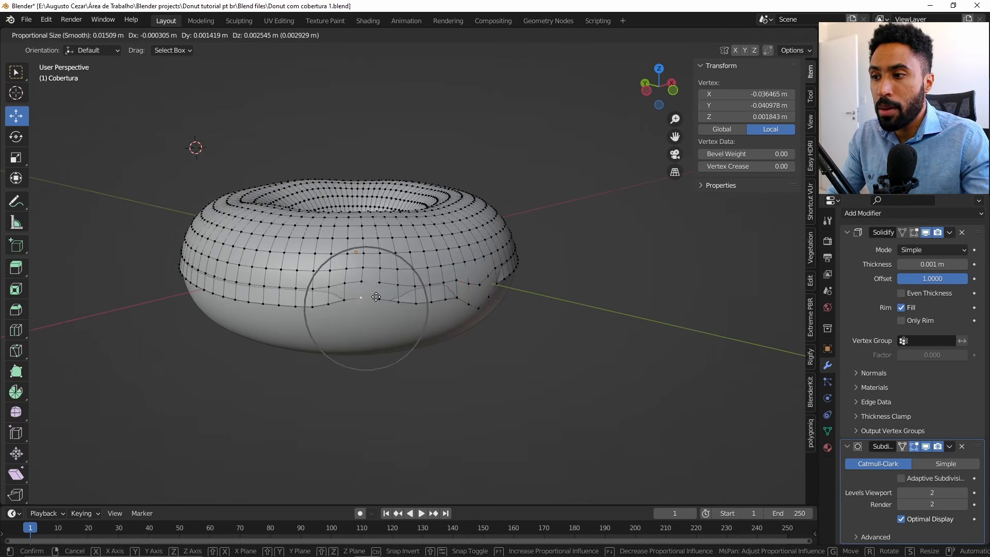
scroll(381, 286, up, 1)
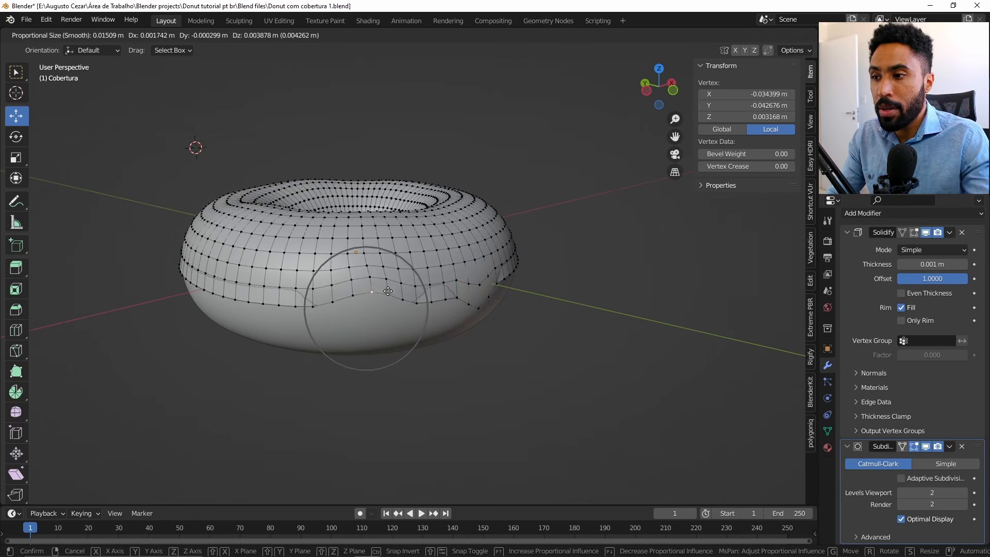
scroll(388, 292, up, 2)
scroll(382, 285, down, 2)
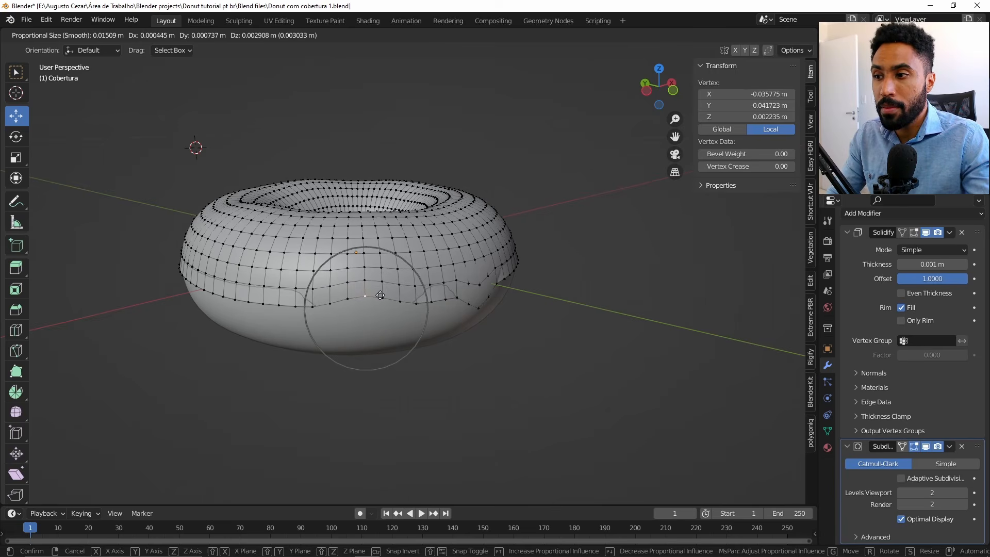
click(380, 295)
Pull two separated lower-edge vertices down together about 0.004 m along Z with proportional size 0.015 to form two drips.
mouse_move(380, 295)
middle_down()
mouse_move(485, 278)
mouse_move(516, 257)
middle_up()
click(522, 225)
key(z)
key(Escape)
shift+click(555, 227)
key(g)
key(z)
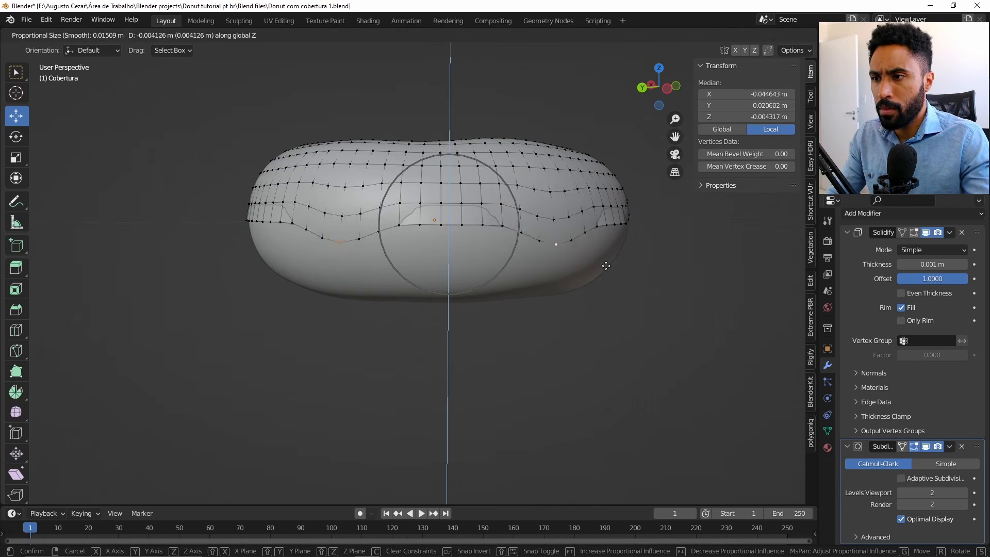
click(606, 266)
Raise the lower-edge vertex next to a drip about 0.004 m with proportional size 0.018.
middle_drag(606, 266, 586, 270)
click(430, 234)
key(g)
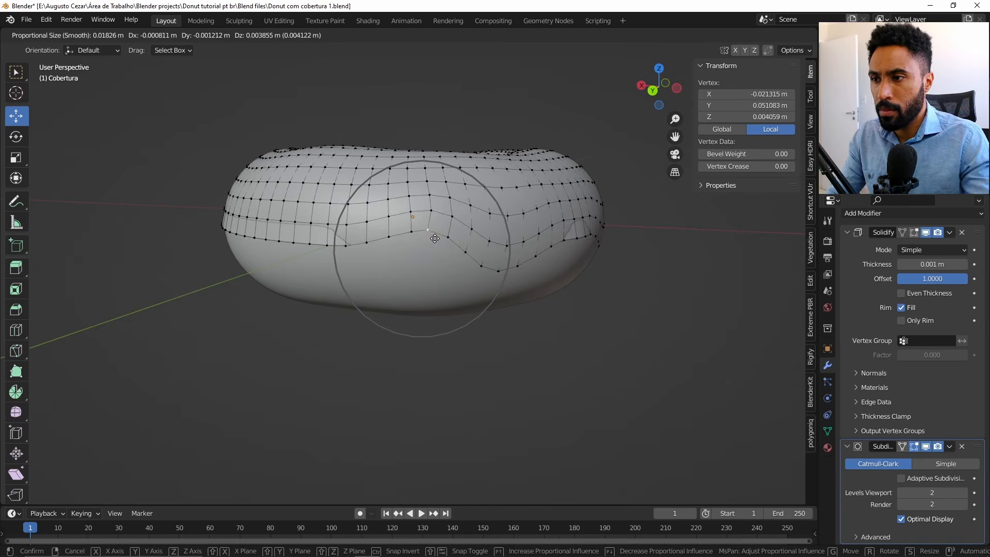
click(434, 238)
Pull lower-edge vertices down along Z for two more drips, the second about 0.0013 m with proportional size 0.012.
middle_drag(434, 238, 521, 263)
click(454, 267)
key(g)
key(z)
click(462, 283)
key(g)
key(z)
scroll(466, 242, up, 4)
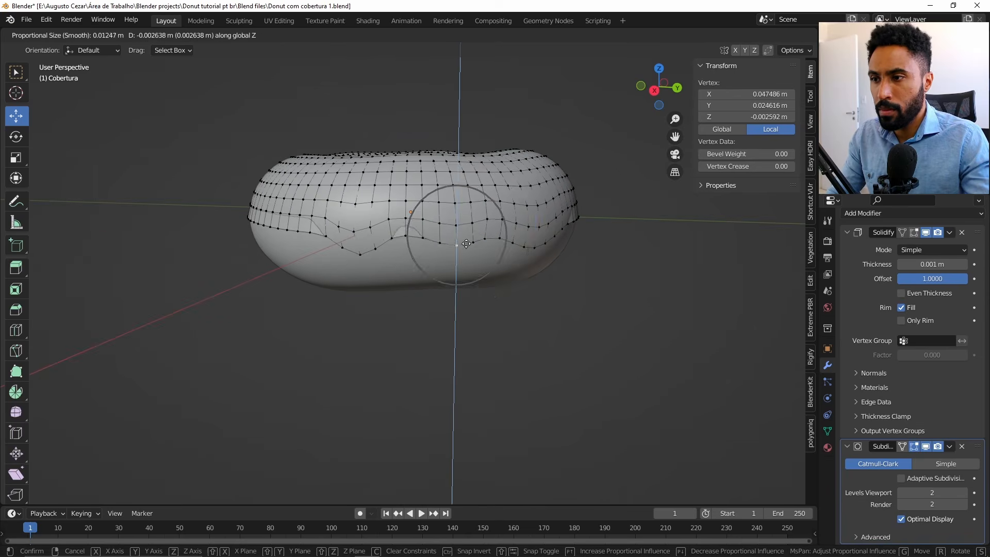
click(448, 224)
Glance over the reference photos, and fine-tune a drip's tip vertex by about 0.001 m with proportional size 0.014.
scroll(316, 232, down, 8)
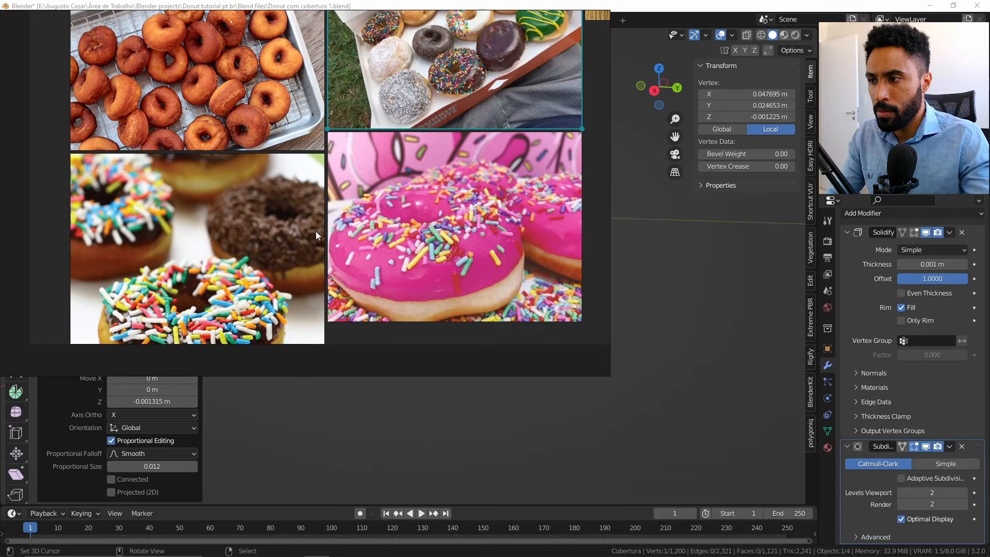
key(alt+Tab)
middle_drag(389, 269, 428, 269)
right_click(400, 254)
key(g)
click(396, 254)
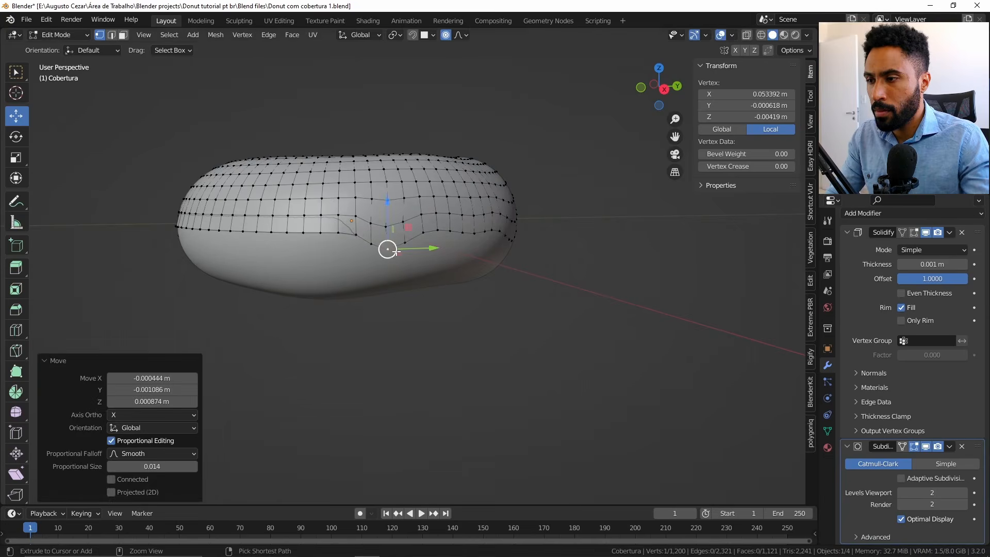
Raise a lower-edge vertex between two drips about 0.0046 m along Z with proportional size 0.023.
middle_drag(387, 221, 368, 243)
key(g)
key(z)
scroll(368, 263, down, 5)
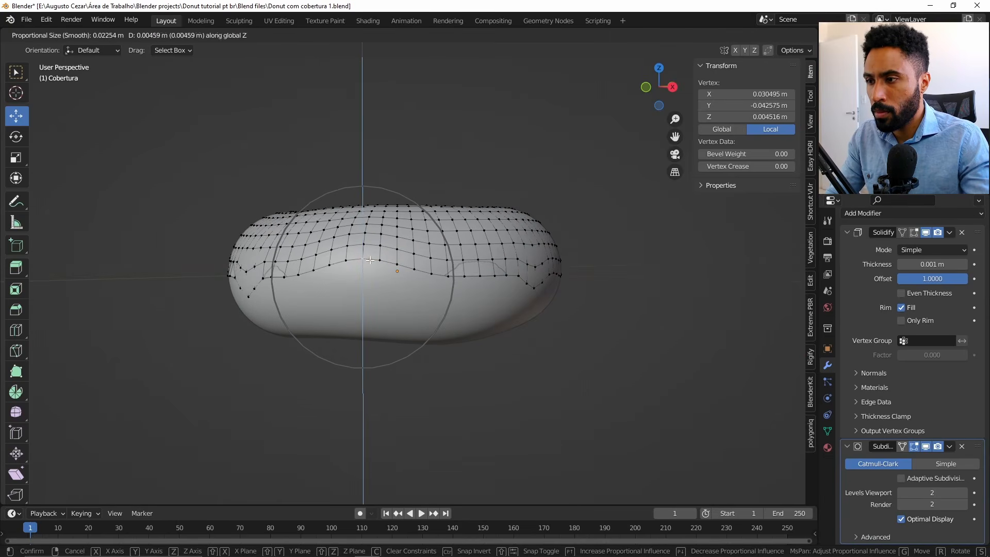
click(369, 260)
Vary the raised stretch by moving one lower-edge vertex beside it upward and another one slightly downward.
click(291, 275)
key(g)
click(307, 265)
click(349, 262)
key(g)
click(354, 270)
Adjust the height of another lower-edge vertex along Z with a wider proportional influence, and return to Object Mode.
middle_drag(289, 295, 542, 319)
right_click(452, 283)
key(g)
key(z)
scroll(465, 285, down, 5)
click(467, 288)
key(Tab)
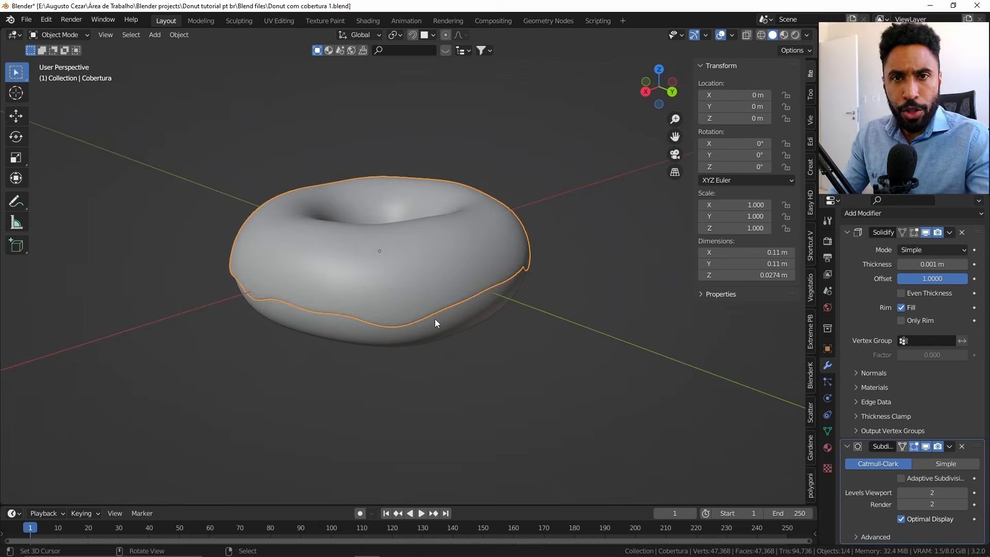
Enter Edit Mode on the icing and raise the lower-edge vertex between two neighbouring drips along Z.
middle_drag(435, 319, 515, 262)
key(Tab)
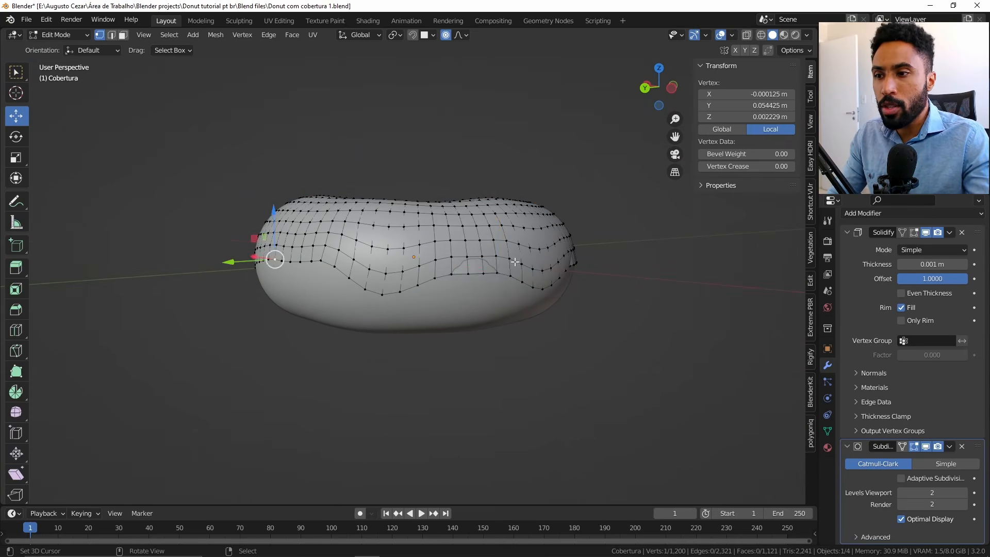
key(g)
key(z)
click(507, 265)
Shorten the adjacent drip by raising its tip vertex about 0.003 m with proportional size 0.019.
click(543, 290)
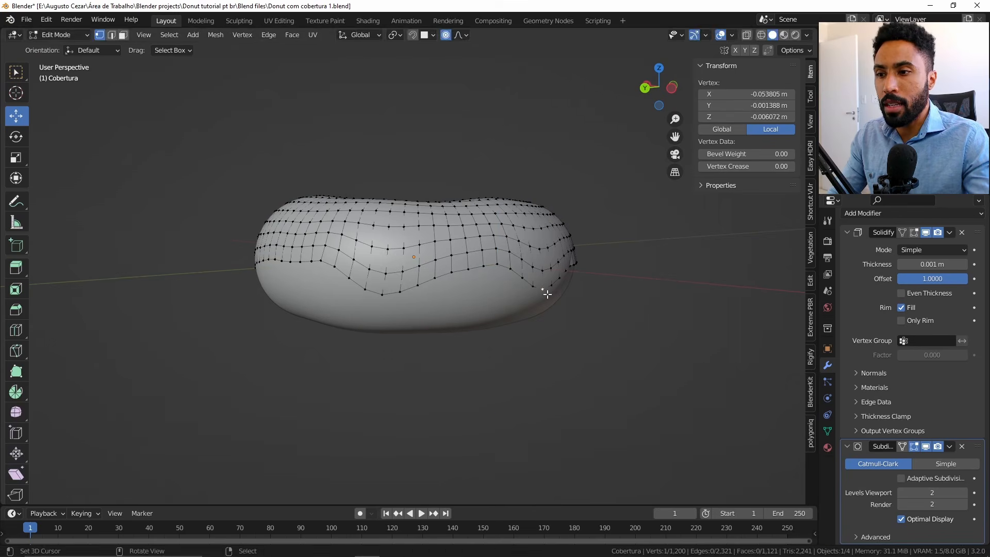
key(g)
click(574, 270)
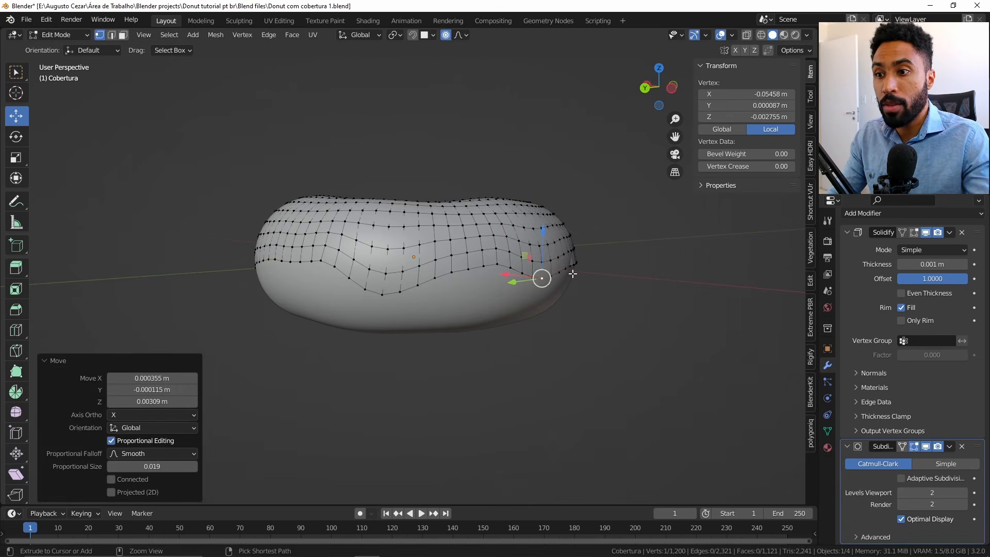
Shift a lower-edge vertex sideways about 0.0009 m with proportional size 0.019, and slide it along the icing's edge.
middle_drag(572, 270, 516, 280)
click(428, 295)
key(g)
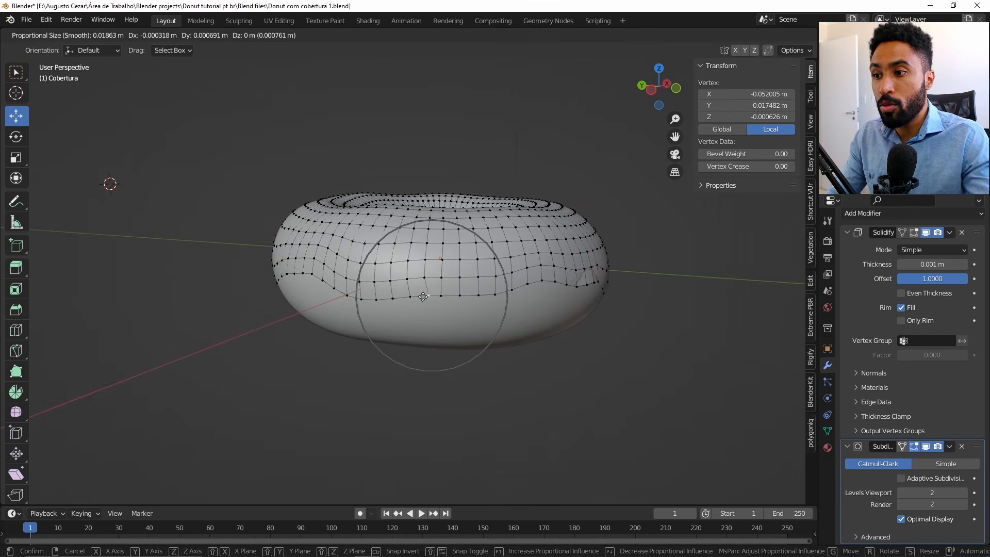
click(442, 300)
key(g)
key(g)
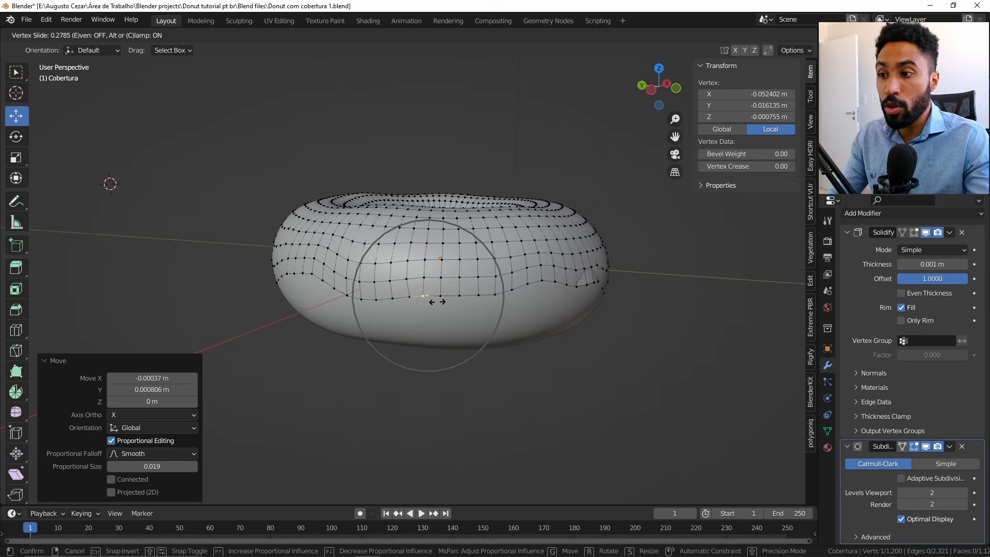
click(440, 302)
Raise a further lower-edge vertex to break up the flat stretch of icing, and return to Object Mode.
right_click(494, 294)
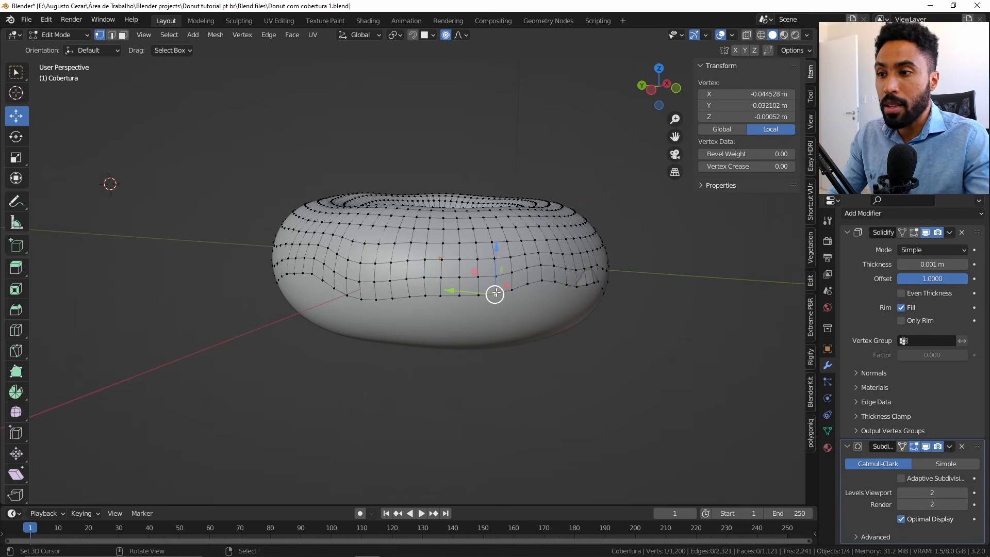
key(g)
click(494, 272)
middle_drag(493, 272, 552, 302)
key(Tab)
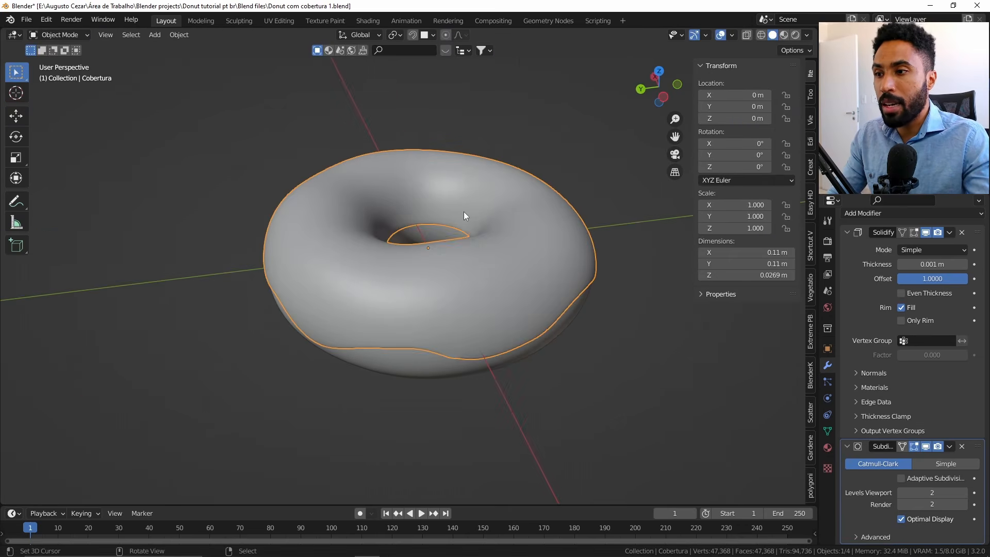
Examine the icing edges on the reference board's pink donut stack, white-iced donuts and pink sprinkled donuts, comparing them with the model.
key(alt+Tab)
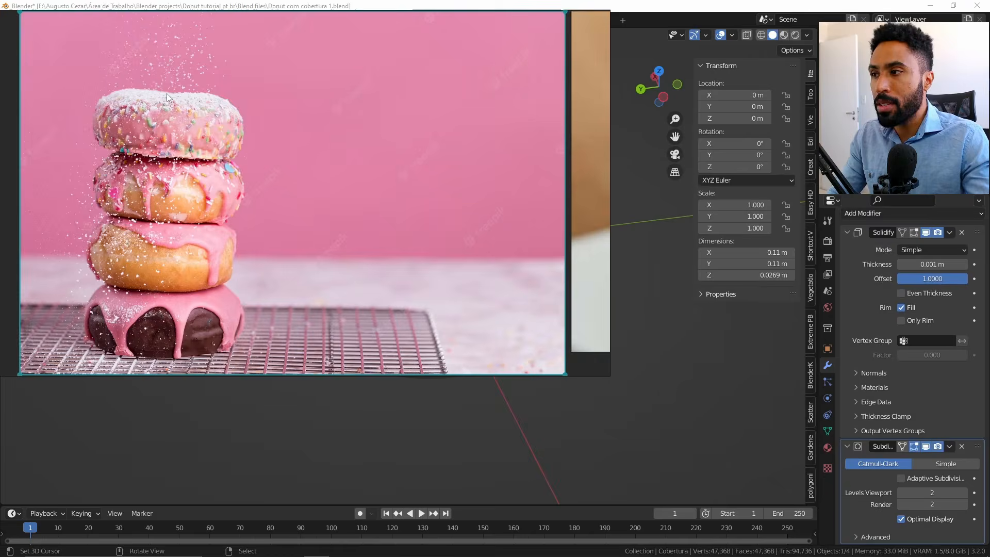
double_click(397, 193)
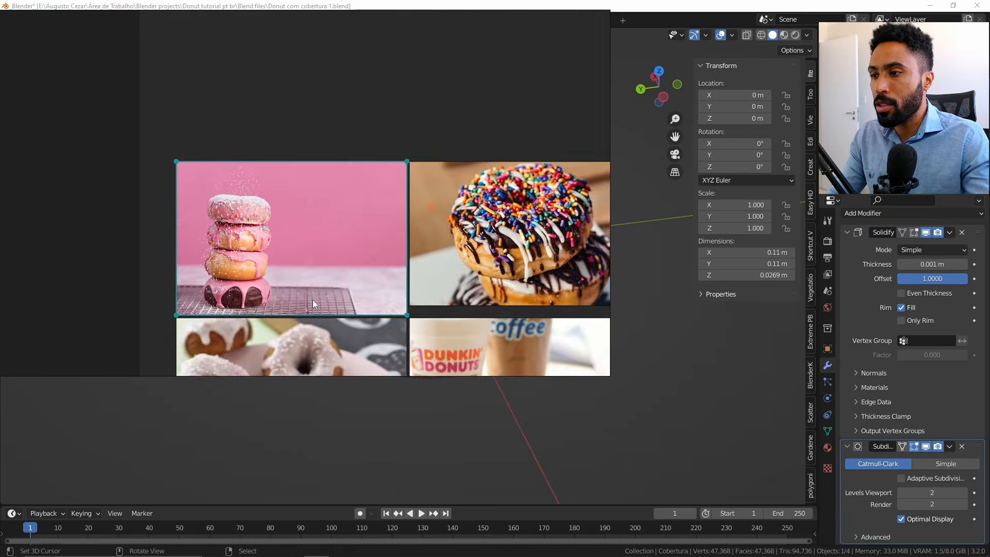
middle_drag(313, 300, 386, 138)
double_click(378, 230)
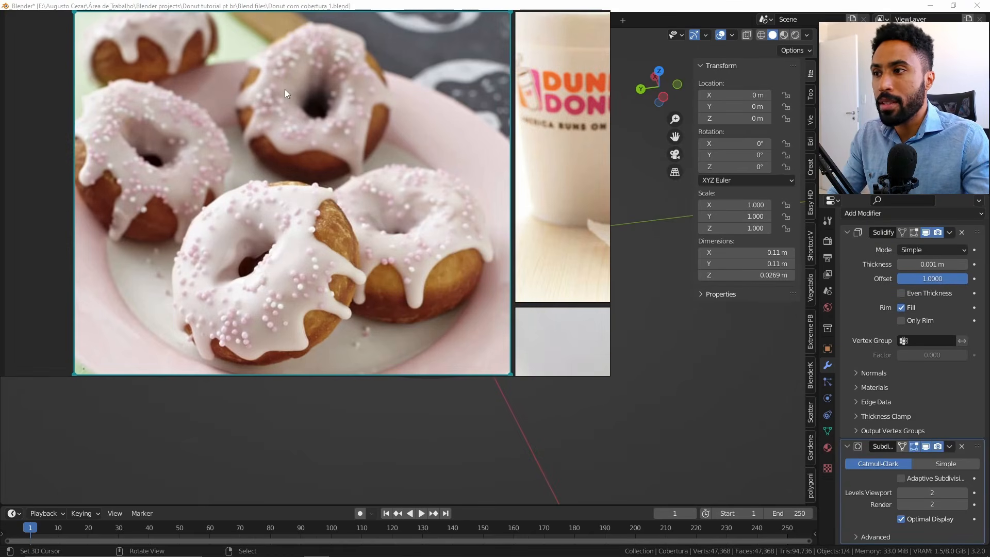
key(alt+Tab)
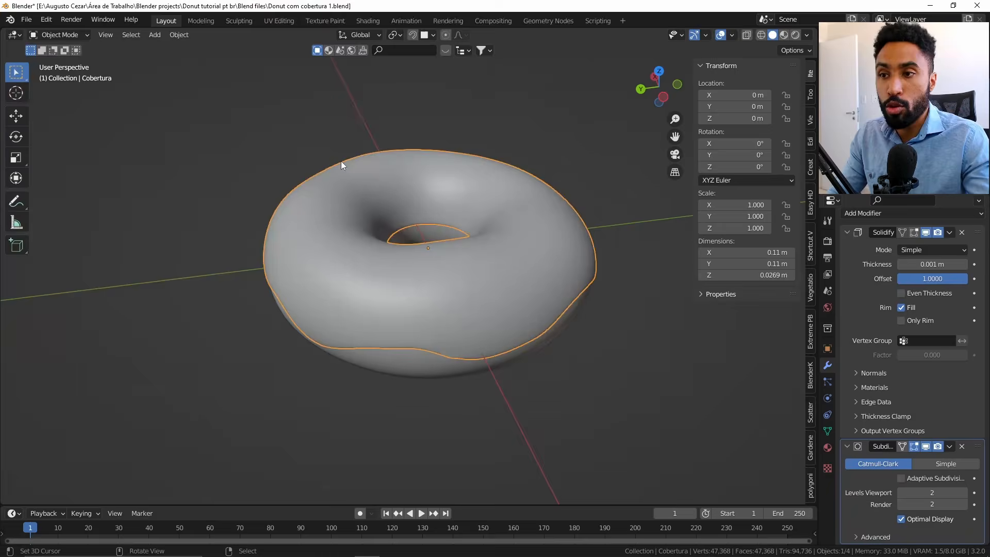
key(alt+Tab)
scroll(485, 246, down, 6)
middle_drag(499, 295, 351, 181)
scroll(351, 181, up, 3)
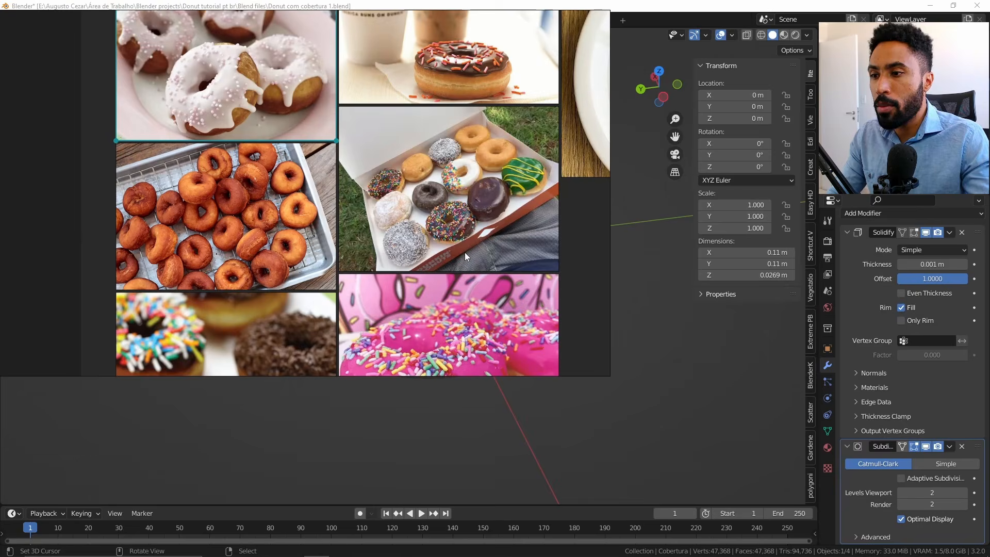
middle_drag(465, 256, 412, 193)
double_click(413, 194)
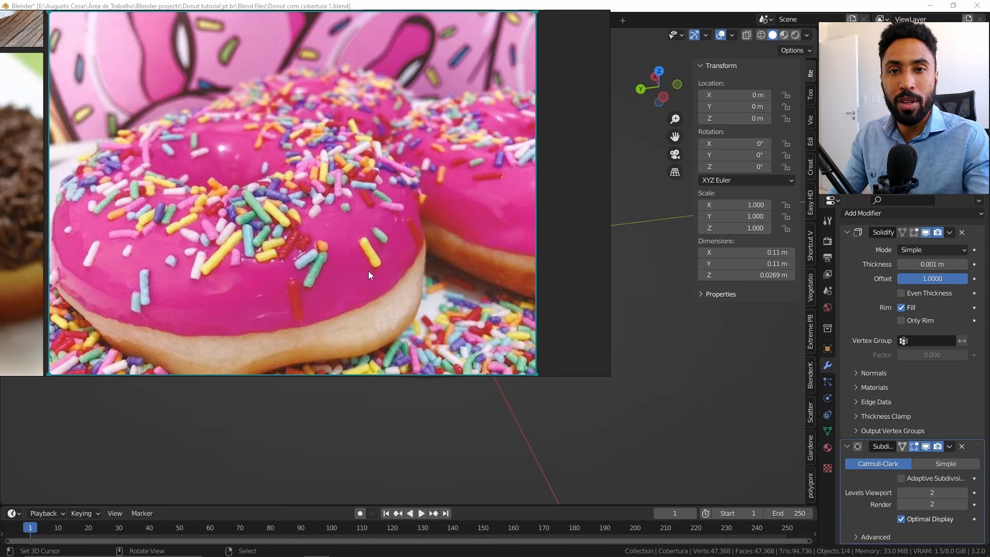
key(alt+Tab)
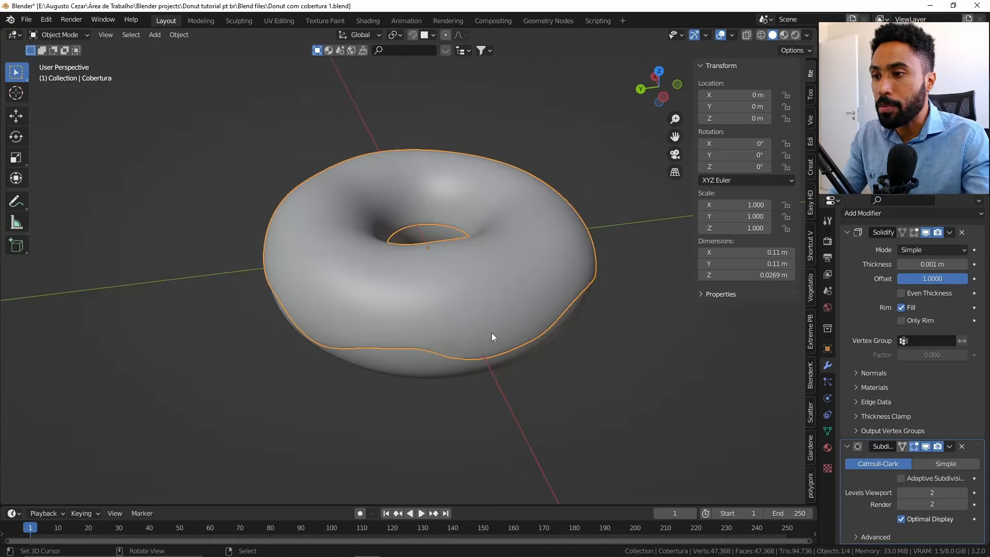
Return to the white-iced donuts reference photo and study the shape and length of the drips.
key(alt+Tab)
scroll(426, 277, down, 3)
middle_drag(346, 209, 493, 278)
middle_drag(282, 159, 370, 344)
scroll(378, 343, down, 1)
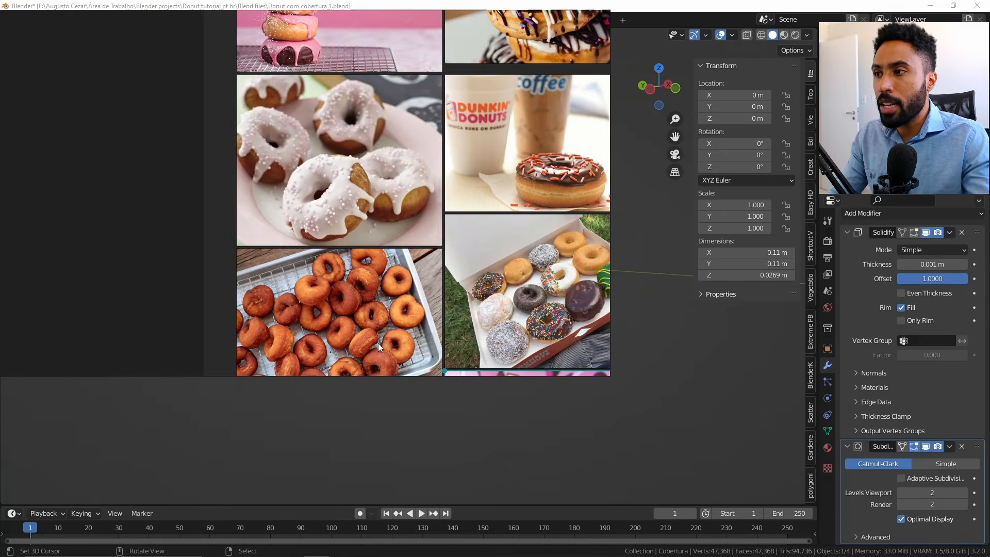
double_click(377, 233)
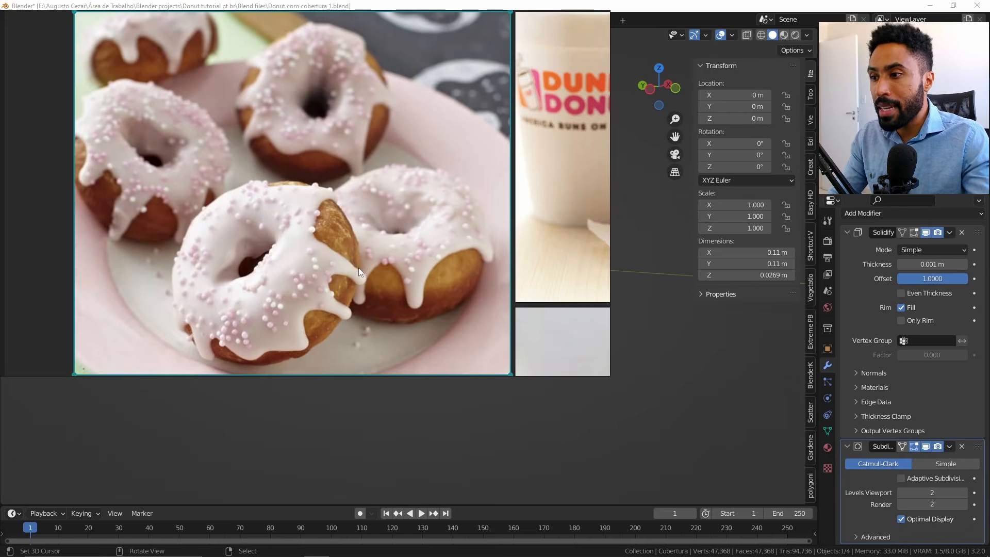
Switch back to Blender and enter Edit Mode on the icing close to its lower edge.
key(alt+Tab)
middle_drag(402, 226, 435, 258)
key(Tab)
scroll(435, 258, up, 3)
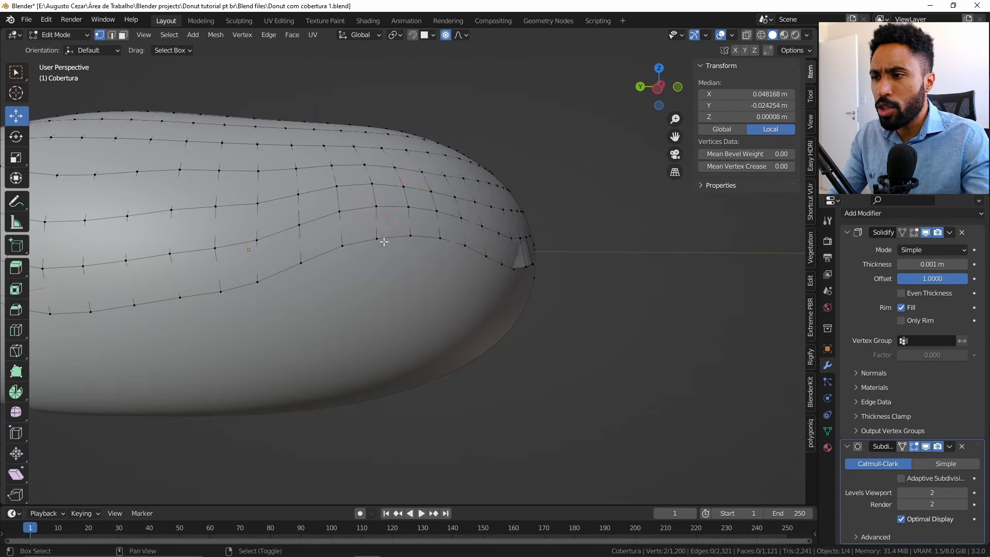
scroll(384, 241, down, 1)
Try to pull two adjacent lower-edge vertices down about 0.0125 m along Z with proportional size 0.019 to form a long drip.
key(g)
key(z)
right_click(412, 235)
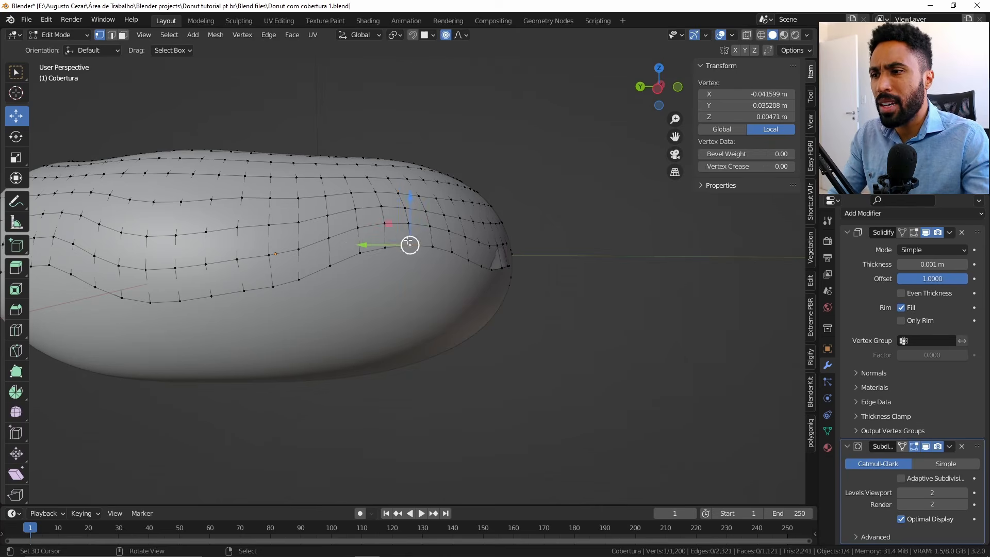
shift+click(385, 246)
key(g)
key(z)
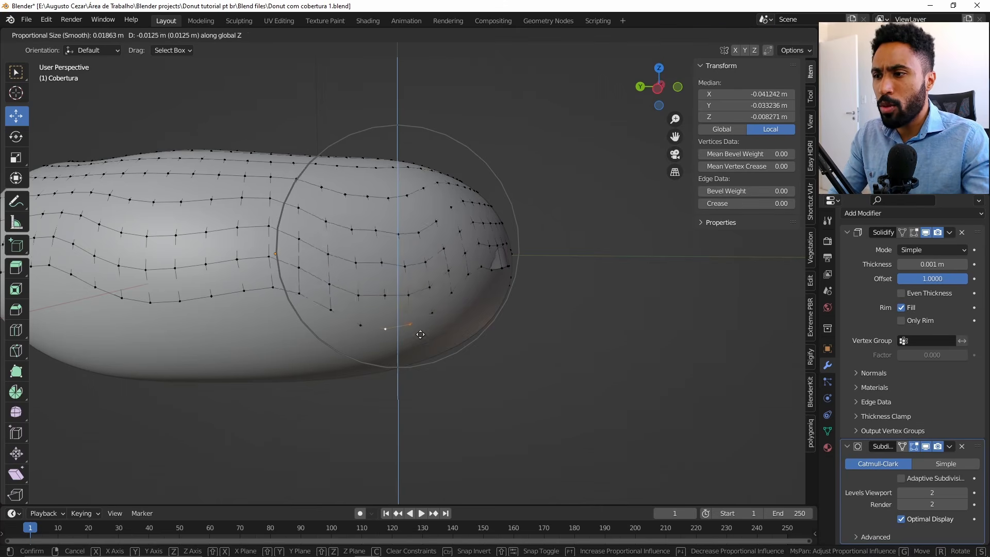
click(420, 334)
Extrude three adjacent vertices of the icing's lower edge down about 0.004 m to start a narrow drip.
scroll(399, 271, down, 5)
middle_drag(400, 271, 372, 280)
right_click(389, 274)
scroll(371, 280, up, 2)
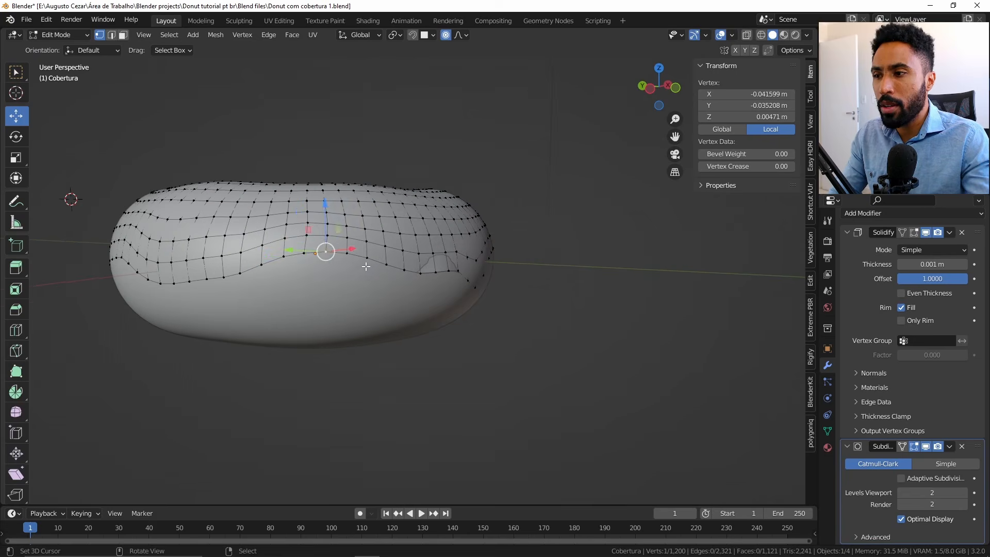
right_click(300, 255)
shift+right_click(314, 254)
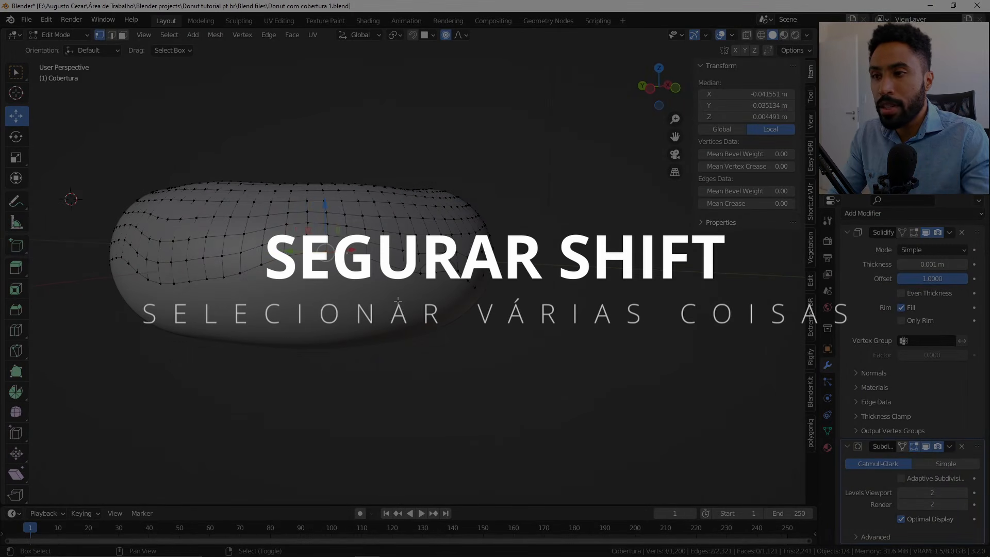
middle_drag(398, 300, 427, 256)
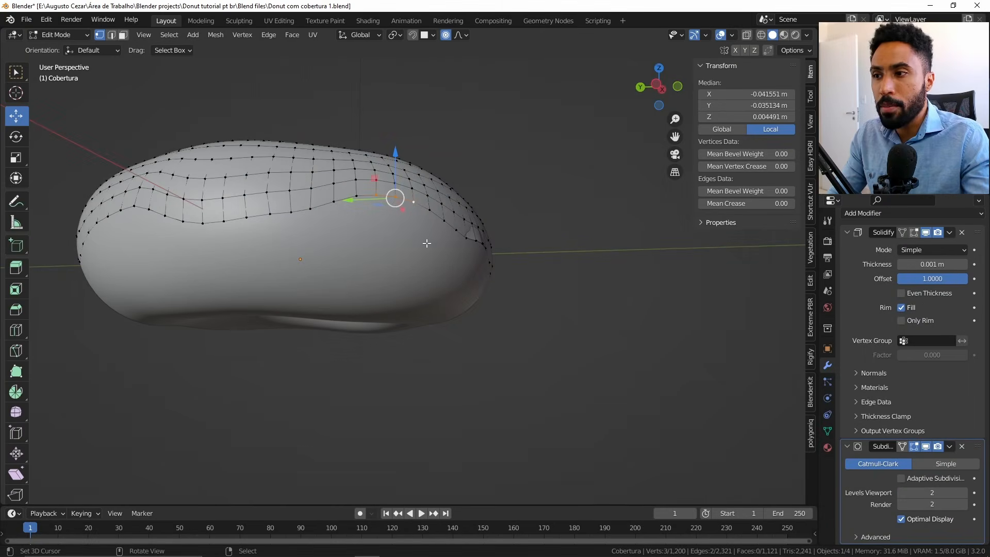
key(e)
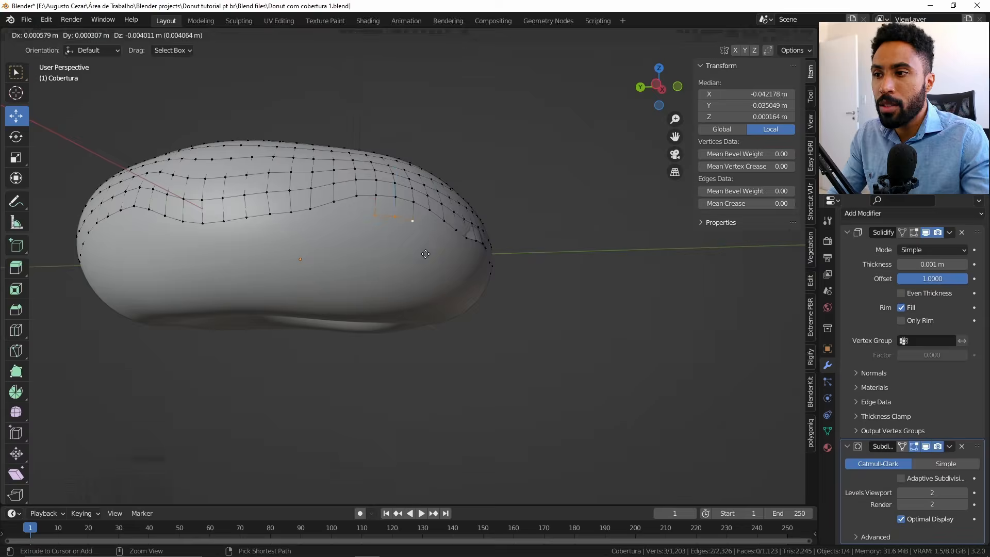
click(426, 253)
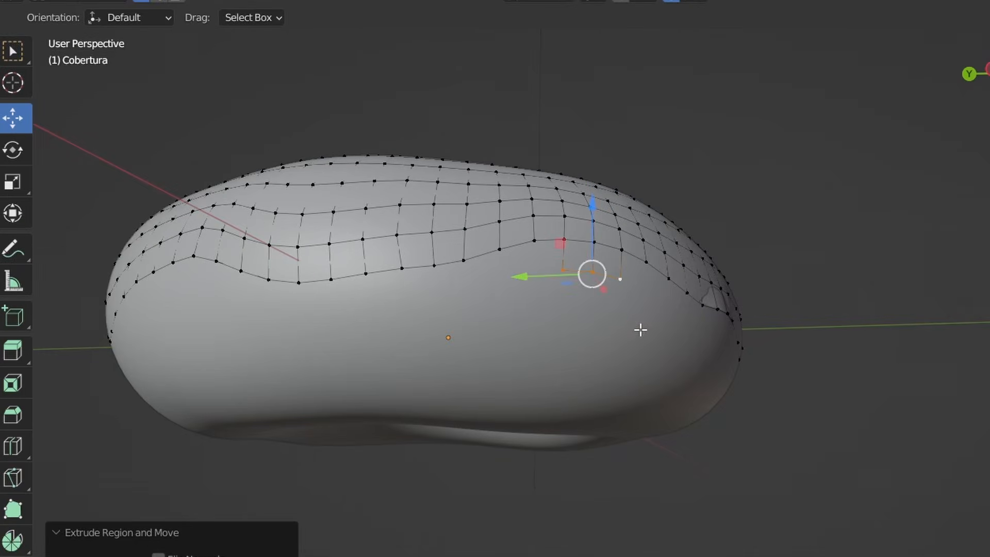
Extrude the drip's end row down twice more, by about 0.005 m and 0.004 m, and check its shape in Object Mode.
key(e)
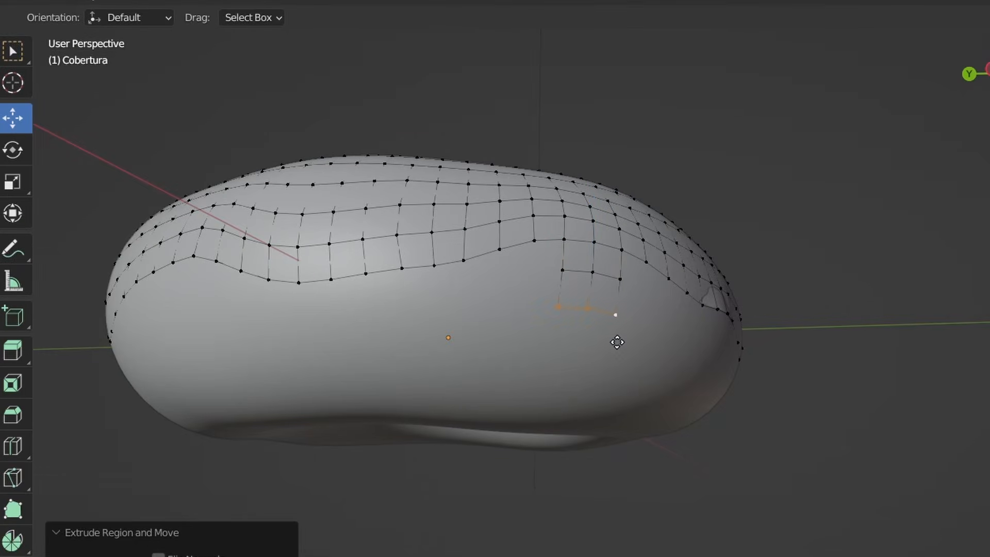
click(614, 345)
scroll(614, 343, up, 3)
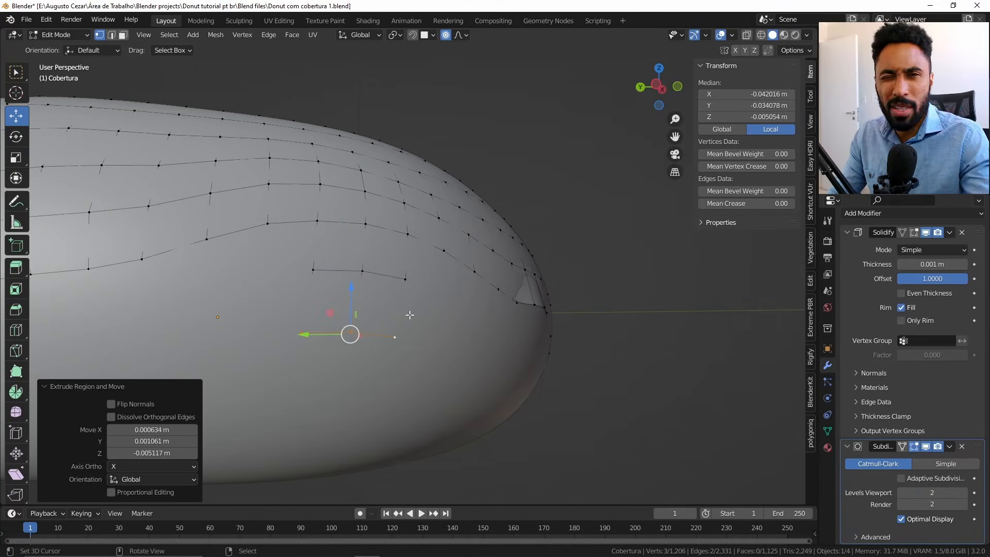
key(e)
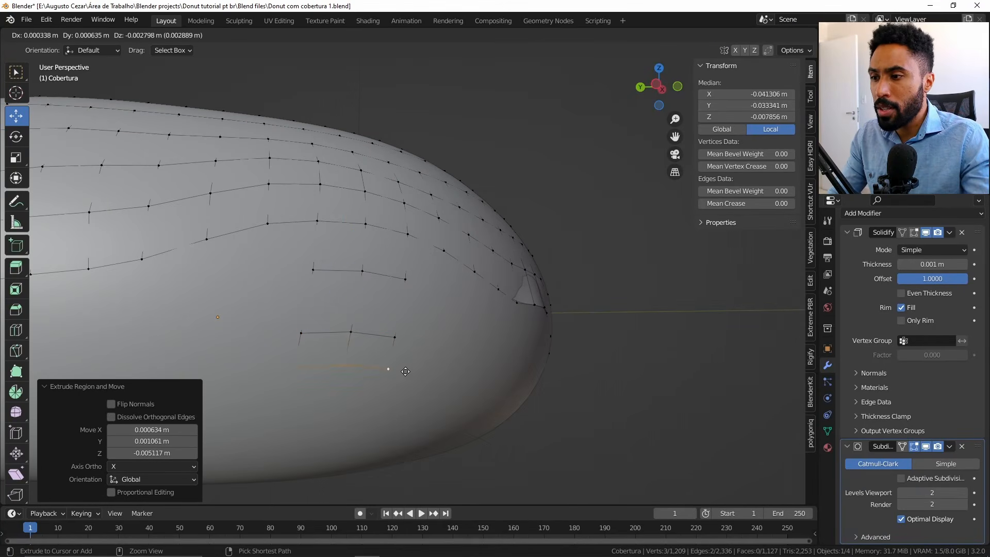
click(402, 387)
scroll(405, 311, down, 5)
mouse_move(410, 315)
middle_down()
mouse_move(387, 327)
mouse_move(393, 319)
mouse_move(365, 281)
mouse_move(426, 269)
mouse_move(398, 317)
middle_up()
key(Tab)
scroll(398, 317, up, 4)
key(Tab)
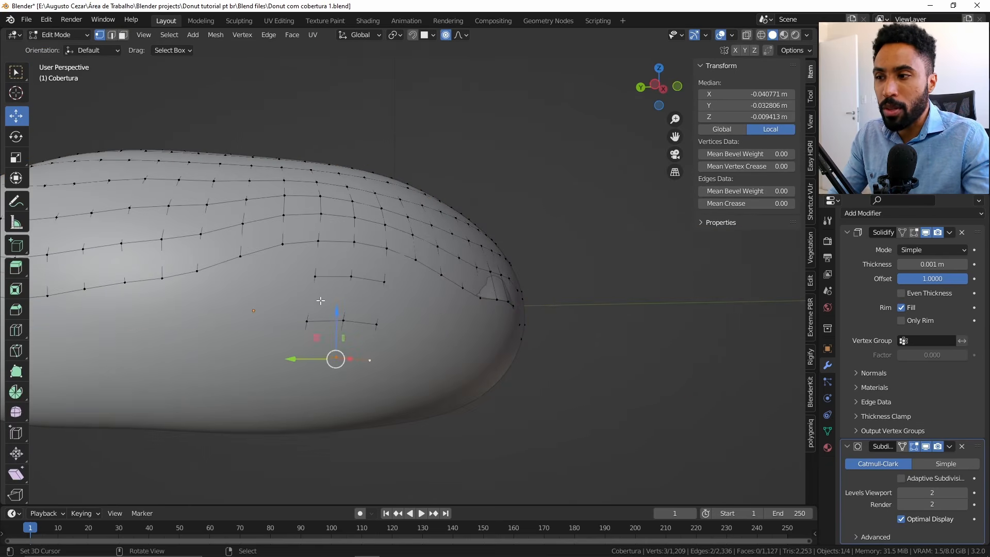
key(Tab)
key(Tab)
Turn off proportional editing and scale the two outer vertices of the drip's tip inward to narrow the end.
click(294, 357)
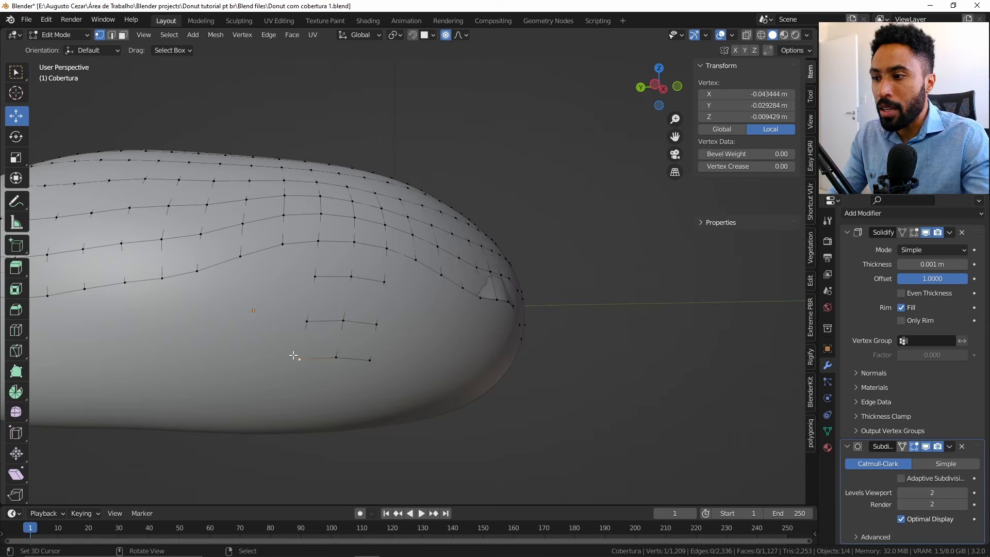
shift+click(374, 361)
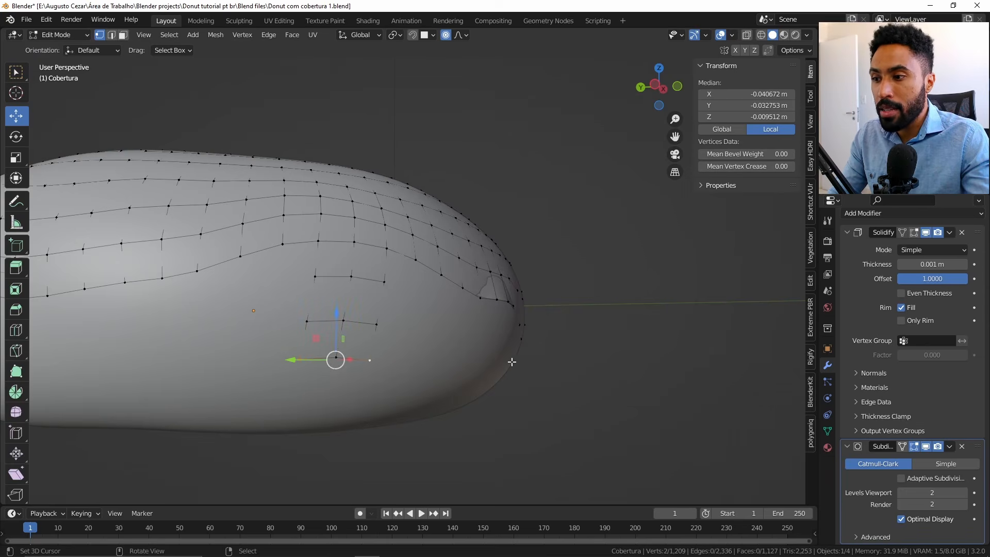
key(s)
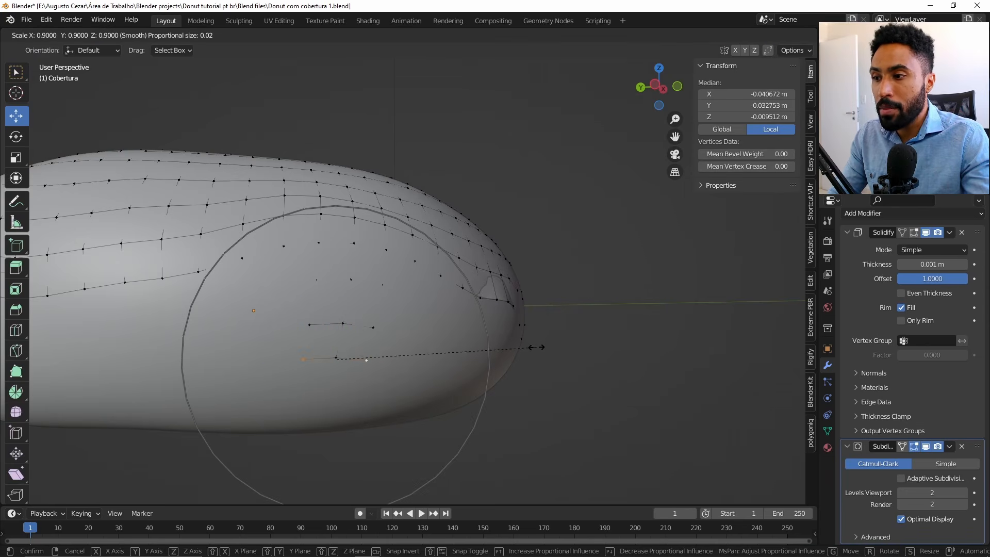
right_click(537, 347)
key(s)
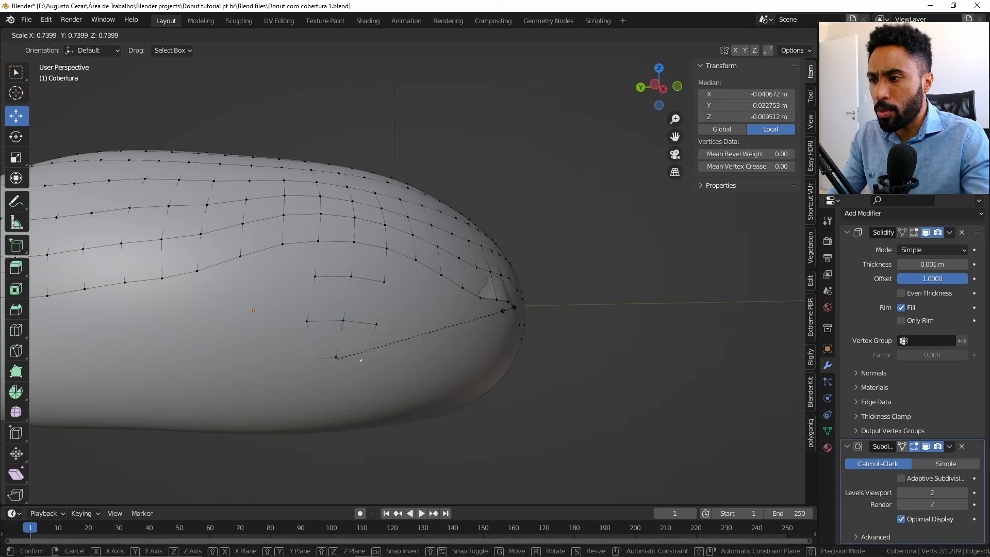
click(482, 312)
drag(261, 272, 372, 292)
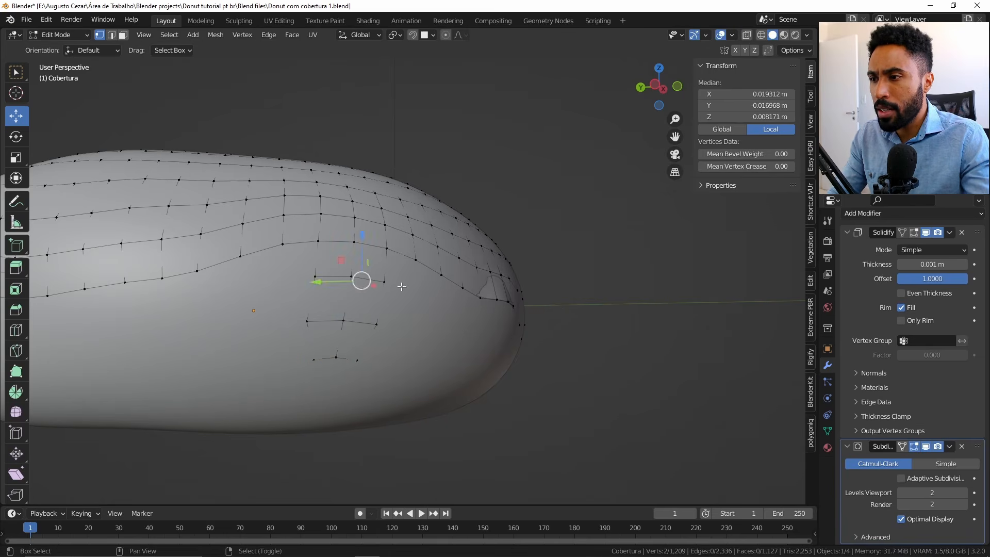
key(s)
right_click(473, 296)
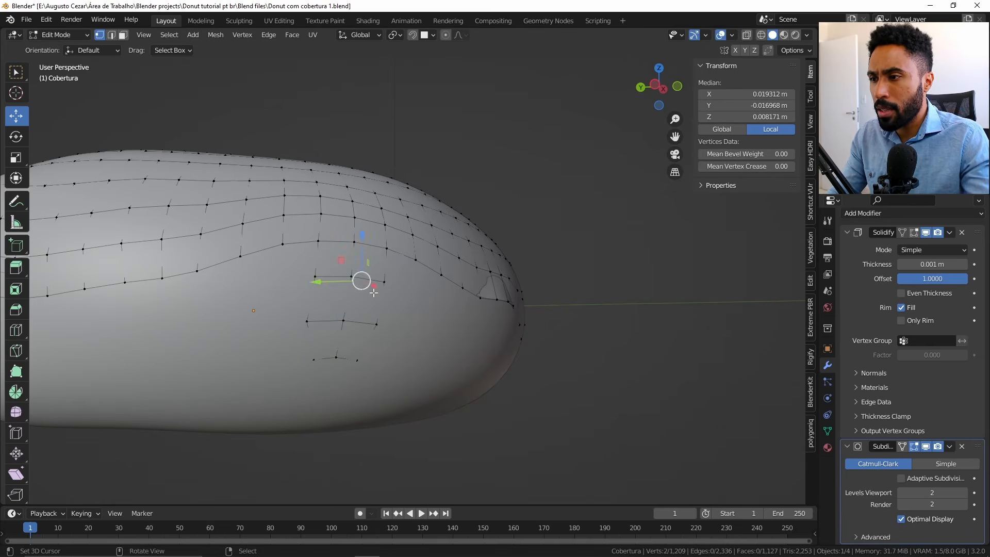
key(z)
middle_drag(342, 290, 366, 294)
key(ctrl+z)
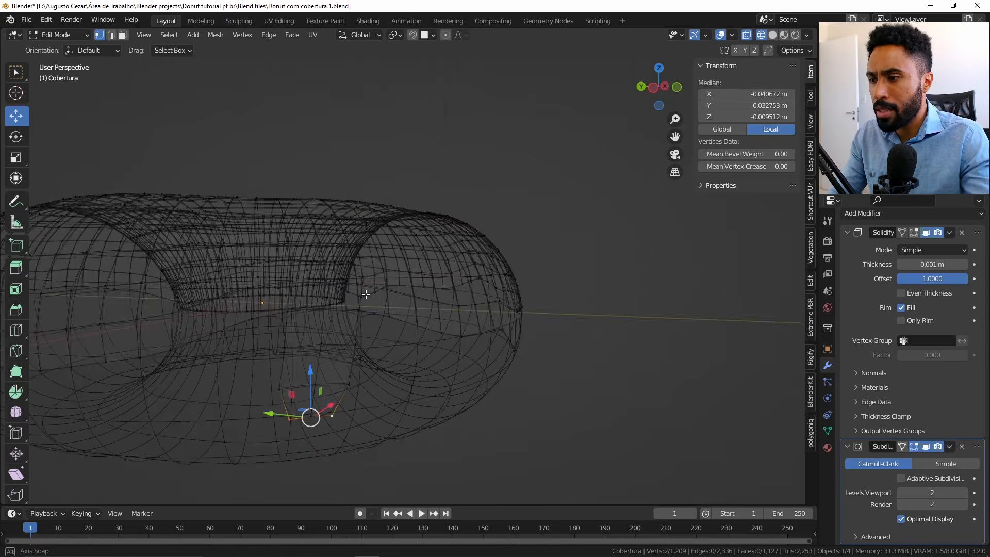
key(z)
click(430, 289)
Scale the two outer vertices of the drip's upper row to 0.597 to narrow its neck, and check it in Object Mode.
click(289, 308)
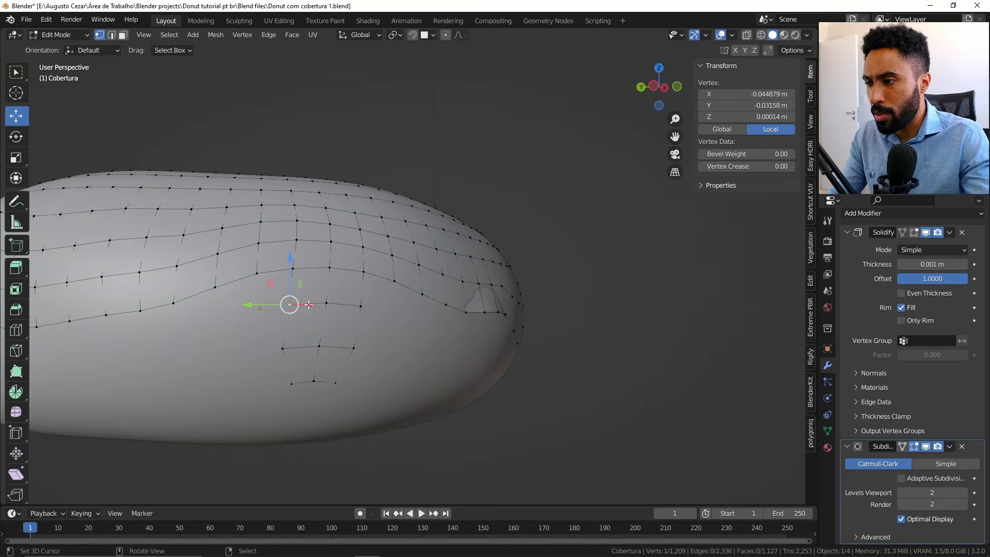
shift+click(326, 303)
key(s)
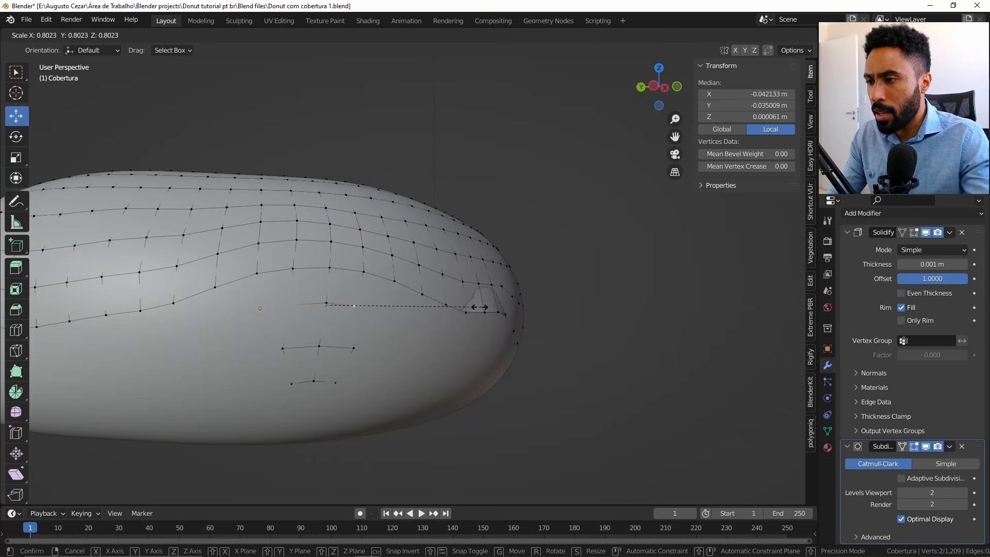
click(442, 306)
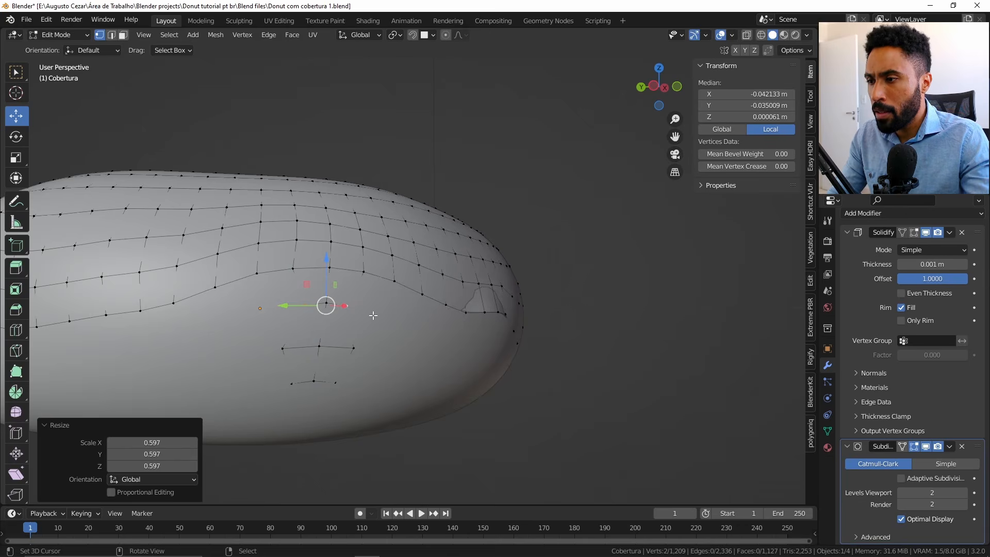
key(Tab)
scroll(381, 314, down, 4)
mouse_move(380, 314)
middle_down()
mouse_move(362, 271)
mouse_move(369, 315)
middle_up()
scroll(369, 315, up, 4)
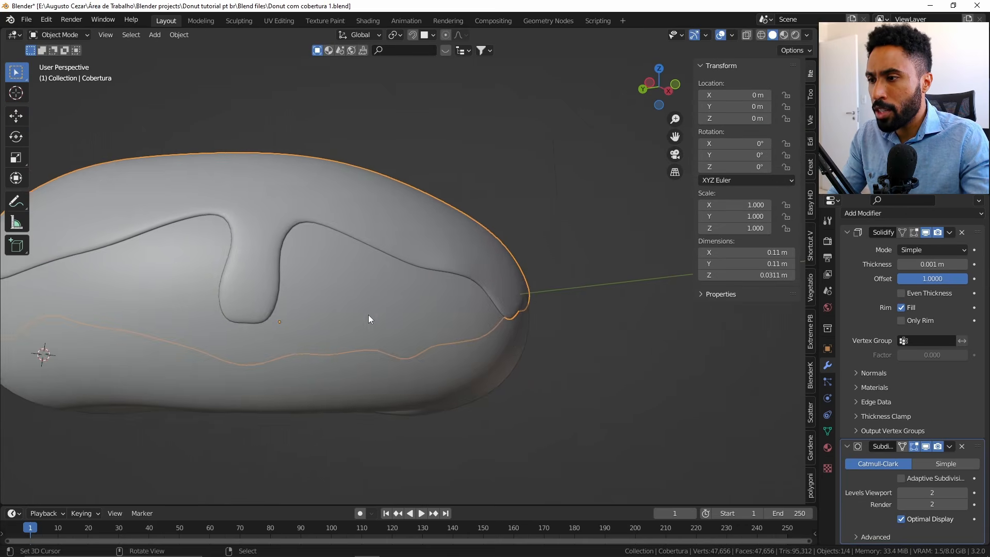
scroll(307, 322, up, 2)
Return to Edit Mode and raise the left corner vertex of the drip's tip slightly to begin rounding it.
key(Tab)
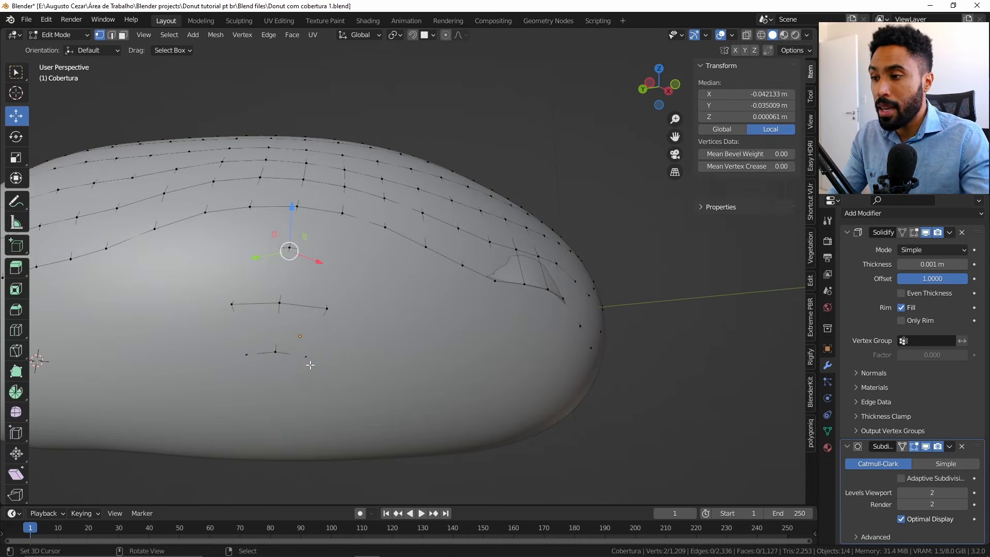
right_click(245, 357)
key(g)
click(236, 331)
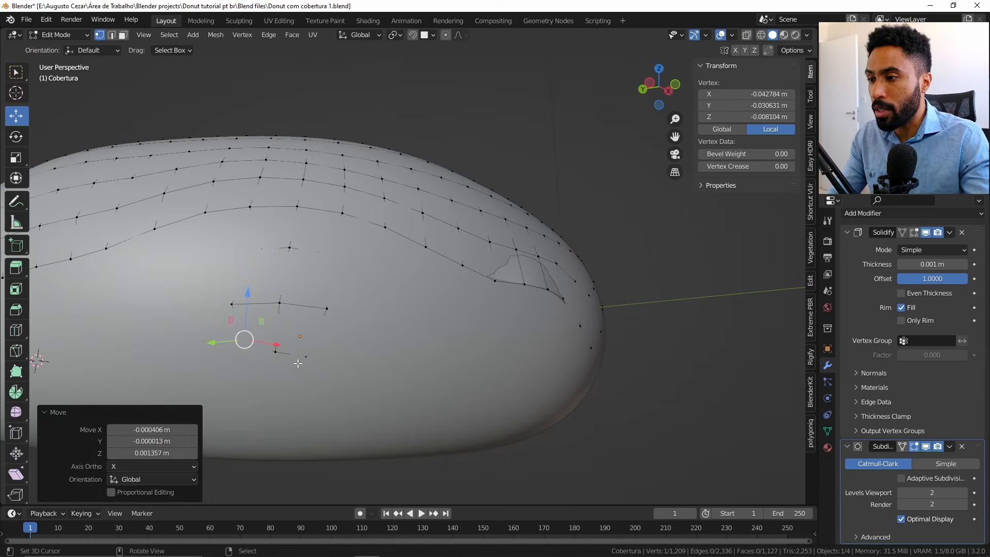
key(ctrl+z)
key(g)
click(289, 351)
Raise the right corner vertex of the drip's tip to match, and readjust the left corner to round the end.
right_click(306, 356)
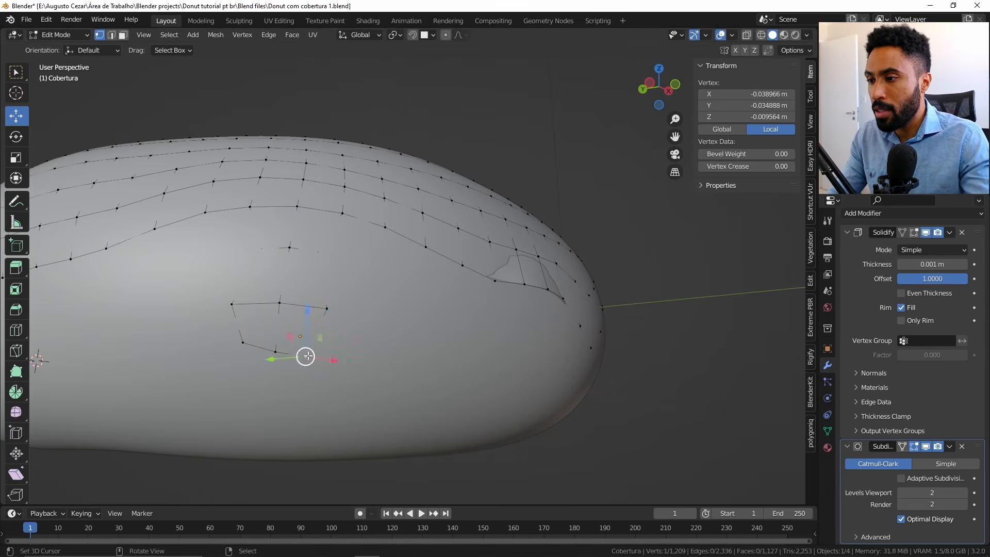
key(g)
click(319, 336)
middle_drag(319, 337, 368, 296)
key(ctrl+z)
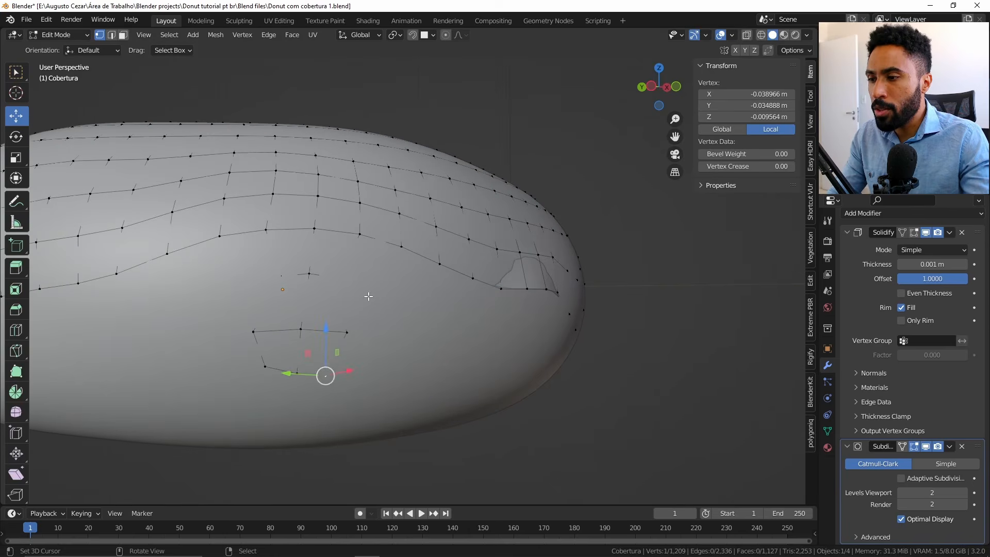
key(g)
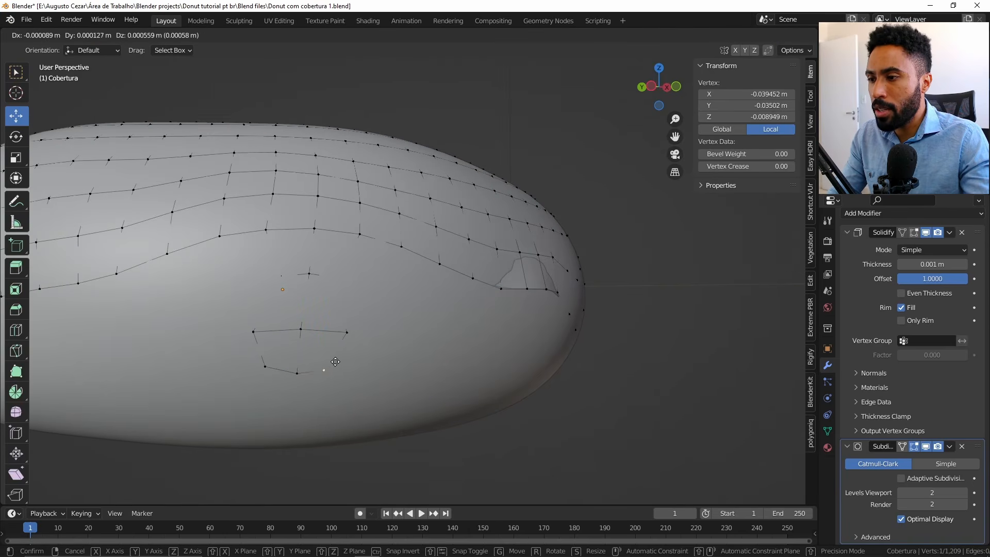
click(336, 357)
right_click(265, 366)
key(g)
click(270, 348)
Nudge the left and right outer vertices of the drip's middle row inward, and check the drip in Object Mode.
right_click(255, 331)
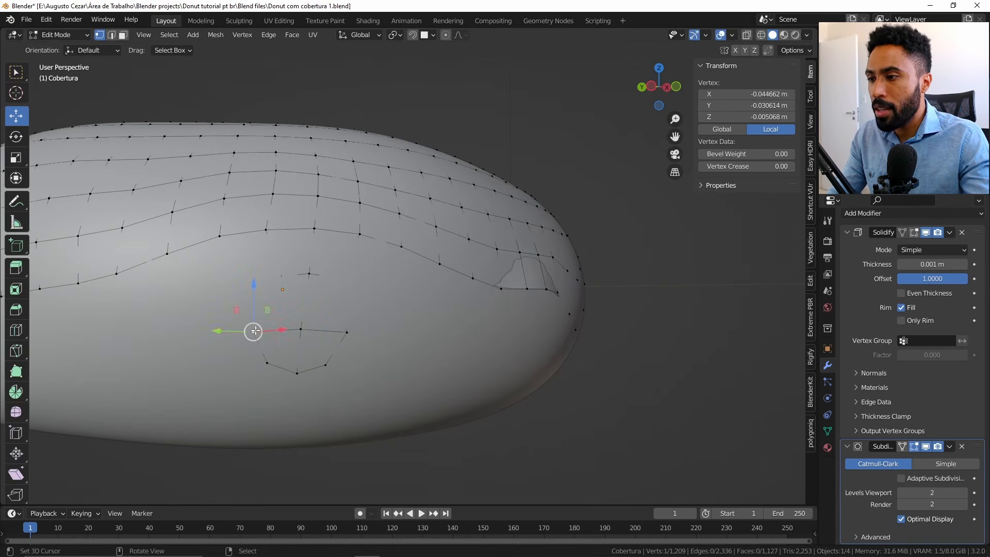
key(g)
click(269, 319)
right_click(348, 332)
key(g)
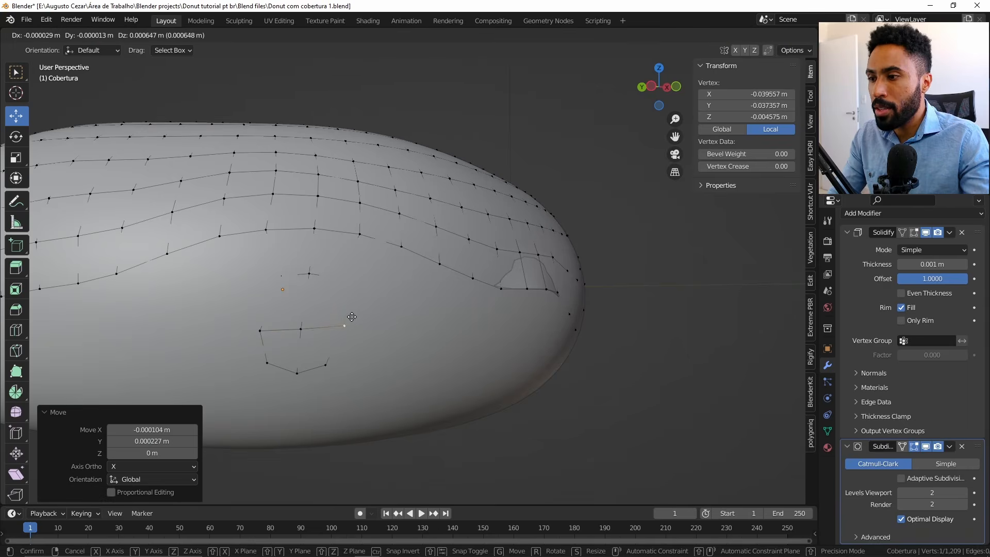
click(345, 321)
key(Tab)
scroll(332, 323, down, 6)
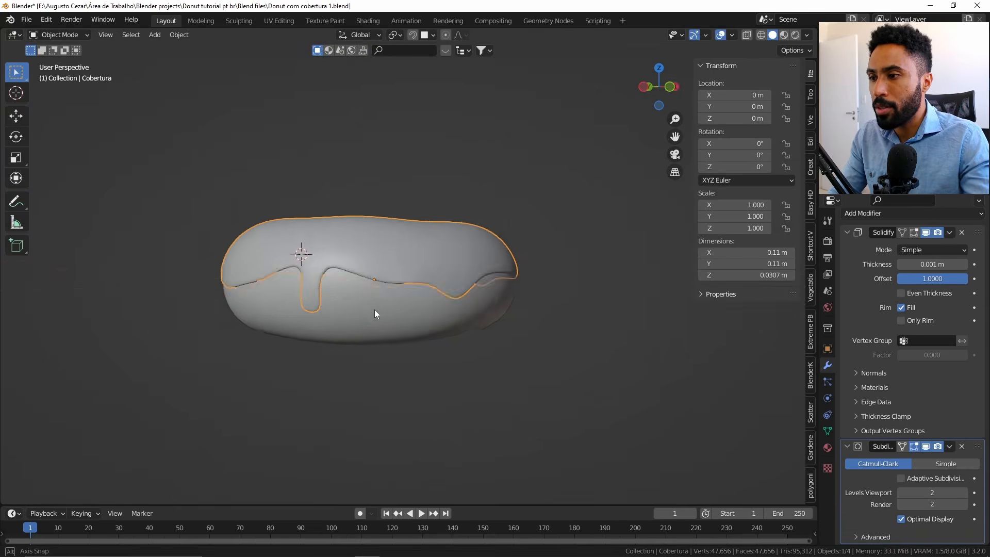
Return to Edit Mode and enable the Solidify modifier's display there to see the icing's thickness around the drip.
key(Tab)
click(915, 233)
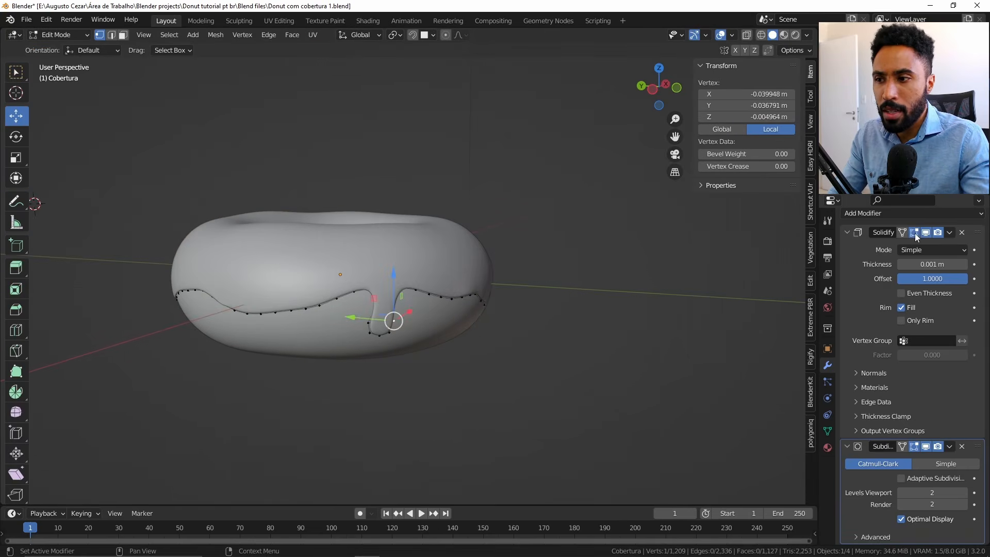
middle_drag(398, 361, 369, 342)
scroll(369, 343, up, 3)
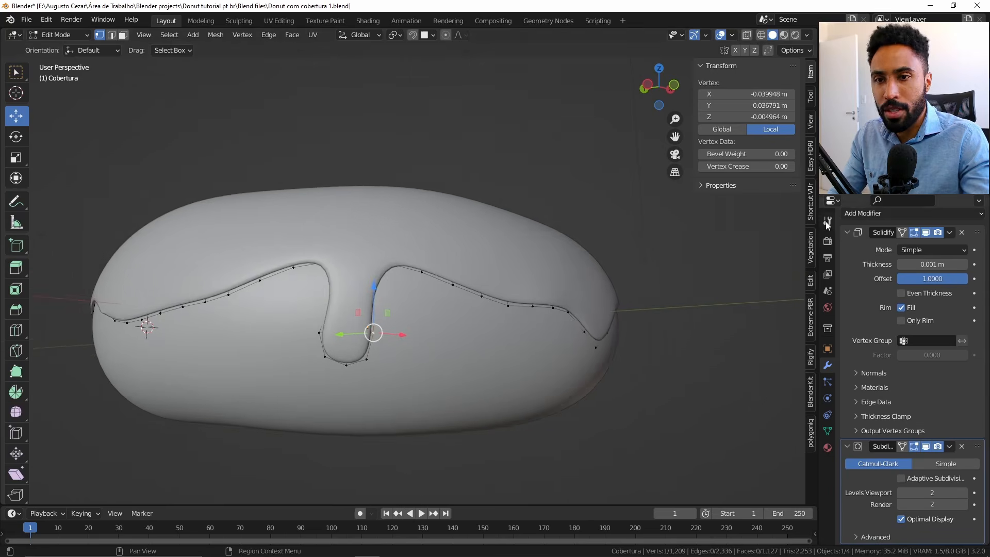
scroll(397, 322, up, 2)
middle_drag(375, 322, 425, 323)
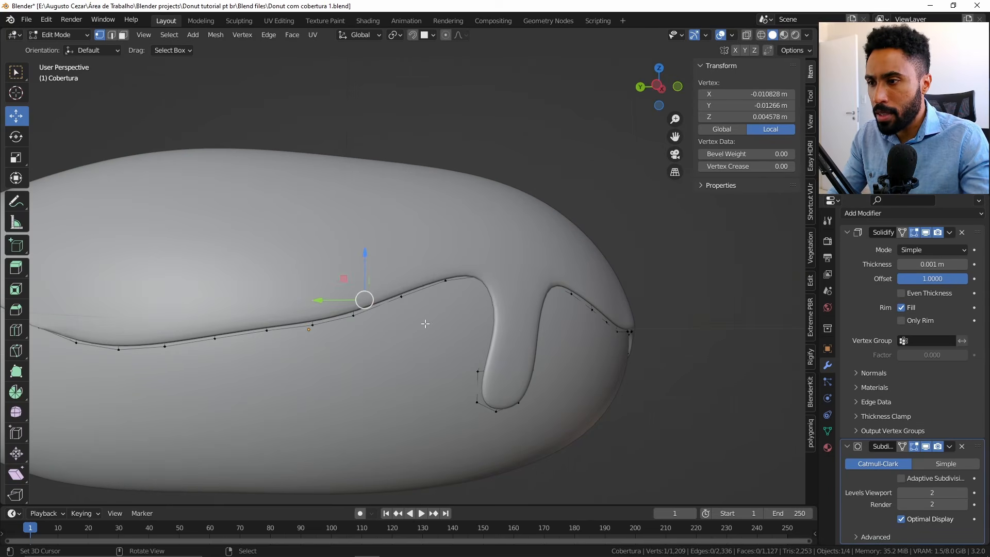
Enable X-ray display and scale the two outer vertices of the drip's upper row closer together to narrow its neck.
key(z)
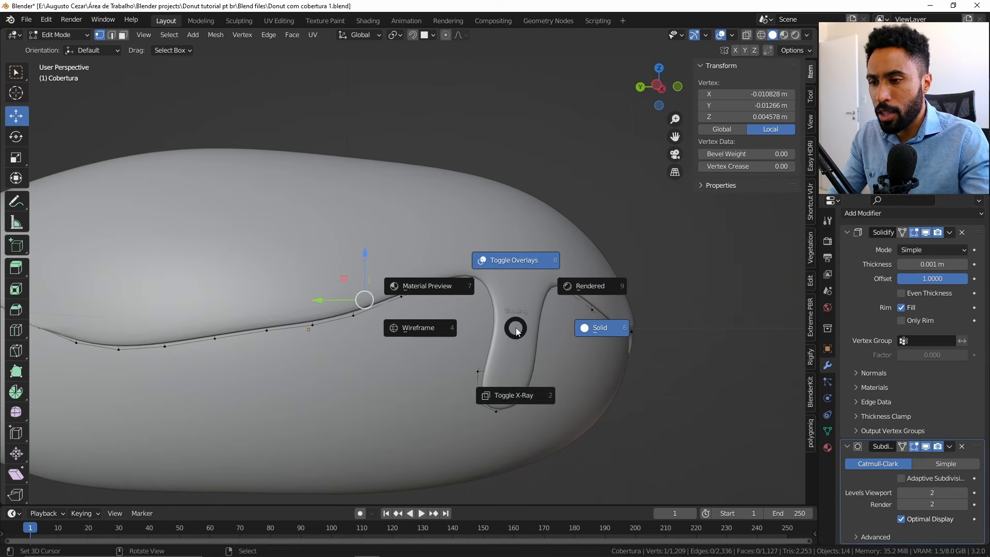
click(515, 371)
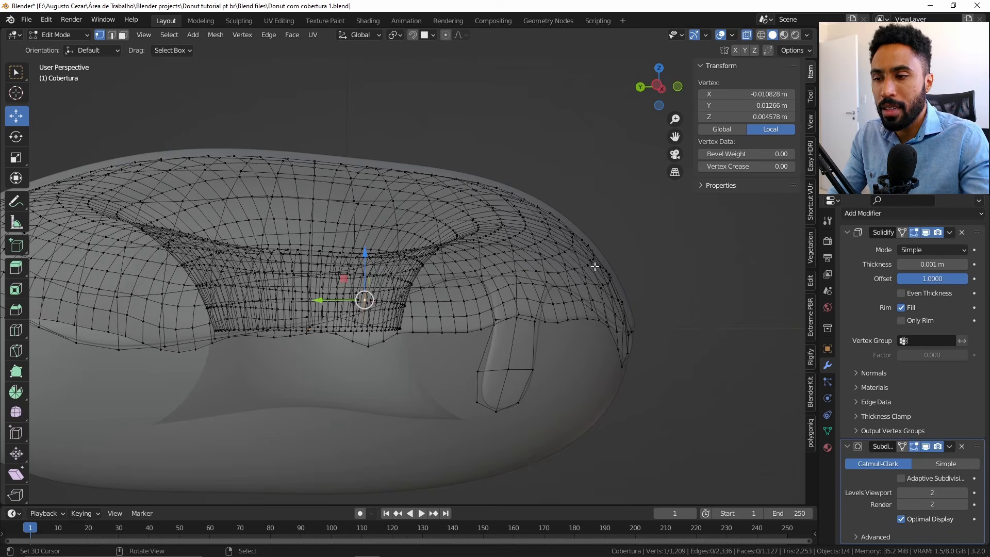
key(z)
click(493, 326)
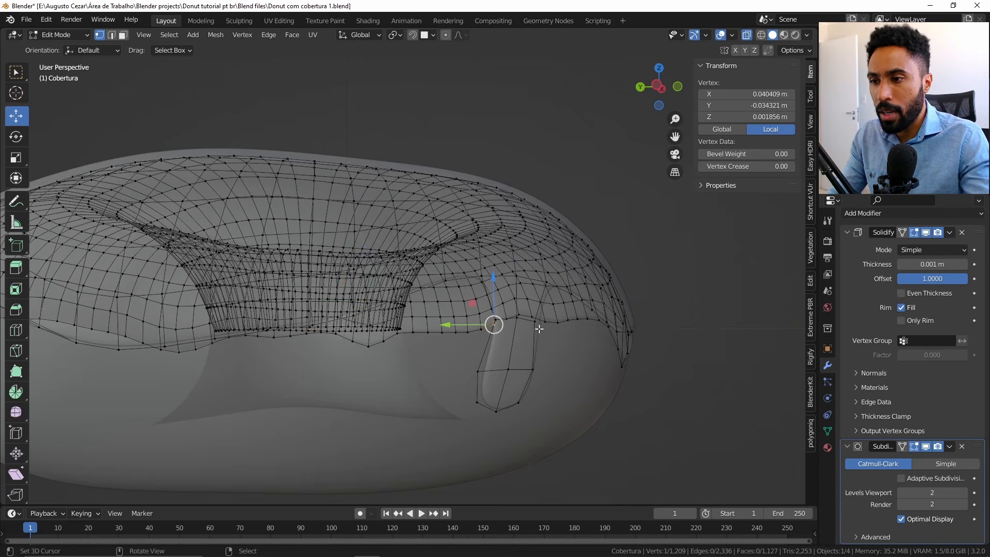
middle_drag(539, 329, 491, 325)
scroll(490, 325, up, 1)
click(443, 332)
shift+click(504, 320)
scroll(504, 323, up, 1)
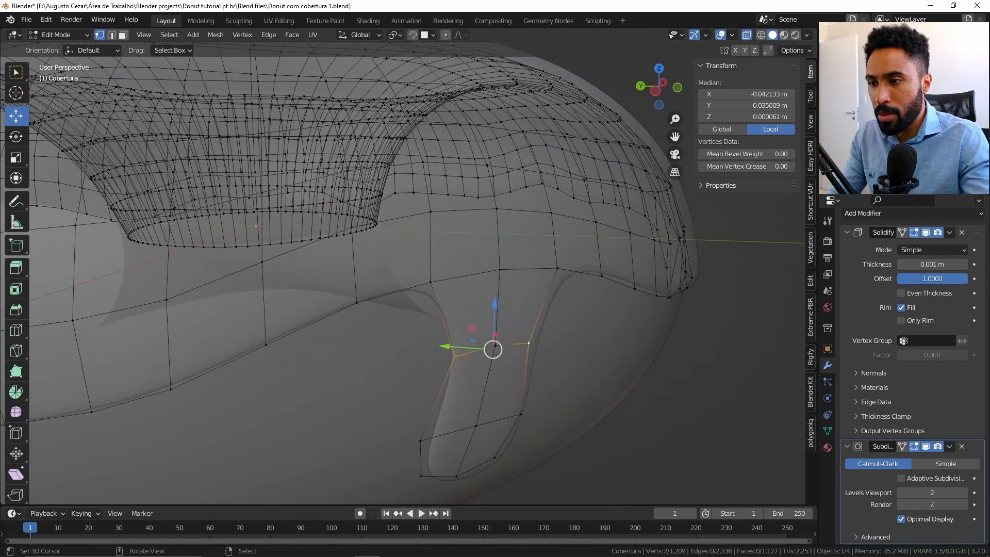
key(s)
click(552, 340)
Scale the outer vertices of the drip's lower row toward each other to 0.746.
right_click(422, 440)
shift+right_click(521, 414)
key(s)
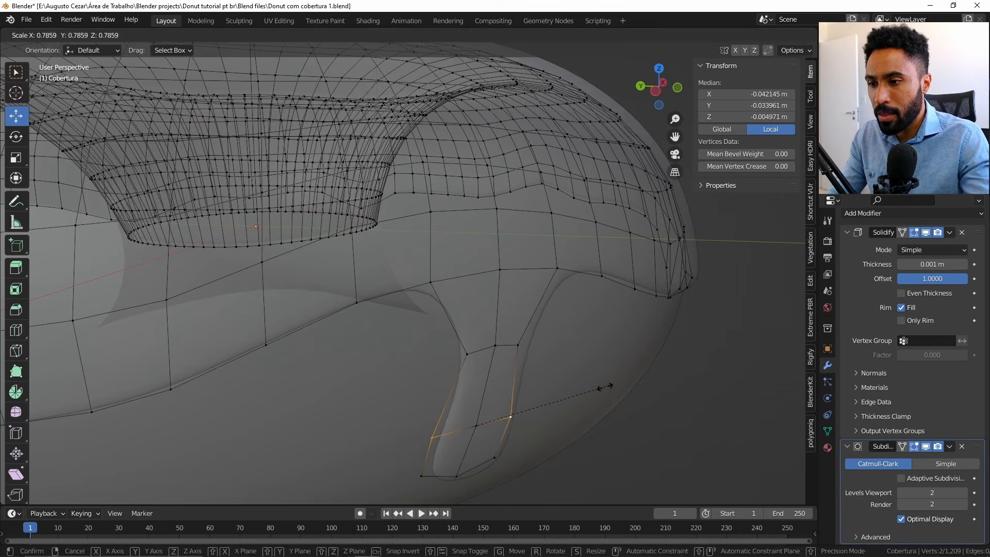
click(598, 389)
Slide the drip's lower edge row down toward its tip by a factor of 0.419.
middle_drag(597, 389, 468, 373)
key(KP_Decimal)
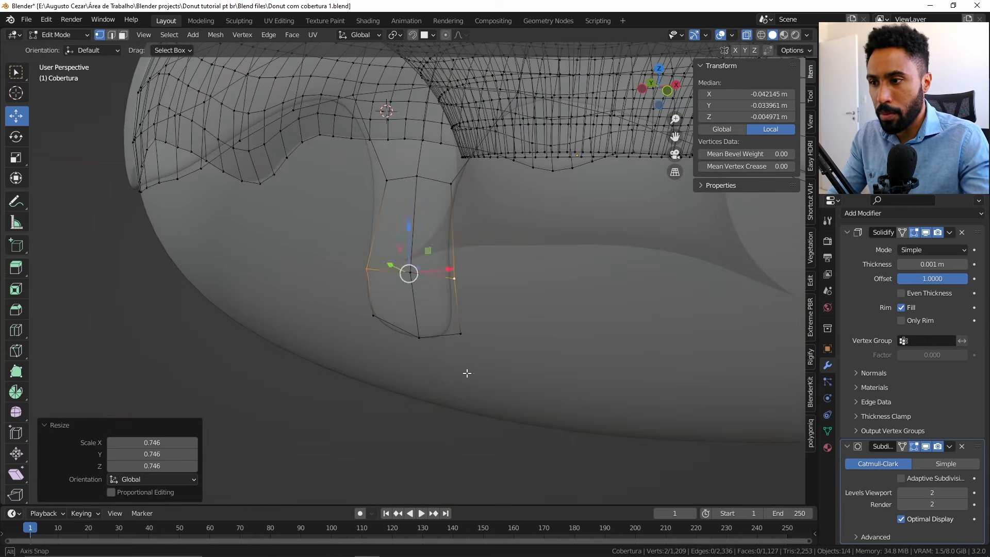
alt+click(440, 279)
key(g)
key(g)
click(445, 305)
Add an edge loop across the middle of the drip and scale its outer vertices to 0.755.
key(ctrl+r)
click(450, 235)
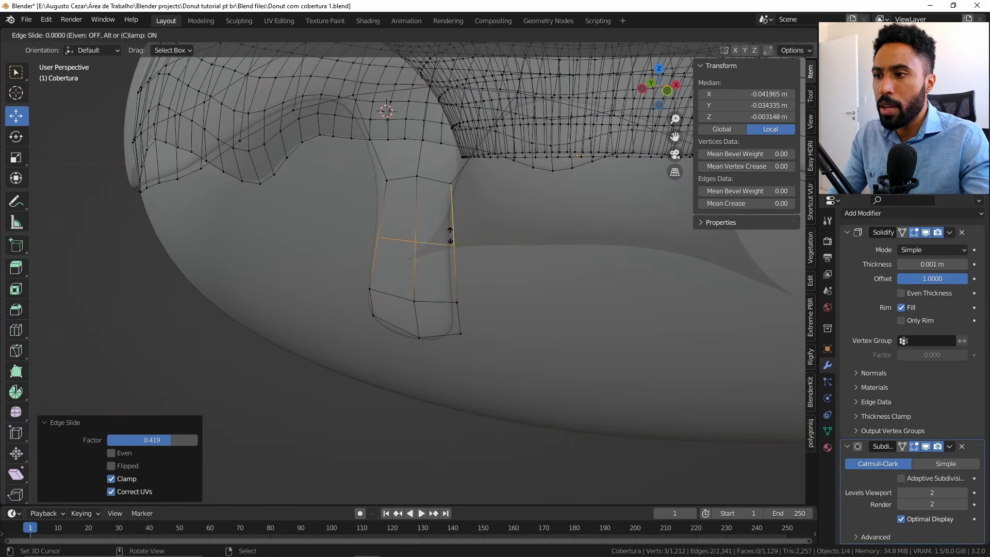
click(452, 239)
click(454, 250)
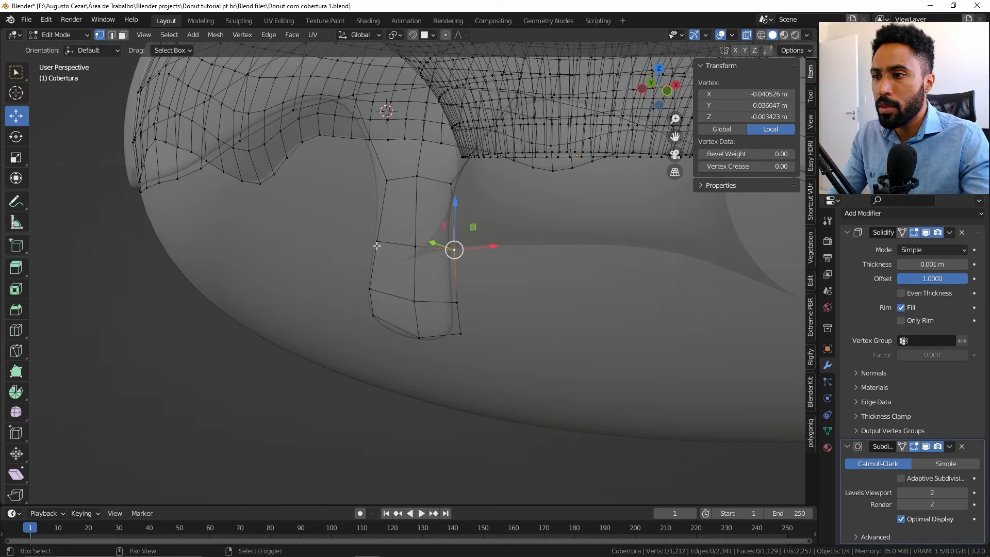
shift+click(377, 246)
key(s)
click(519, 260)
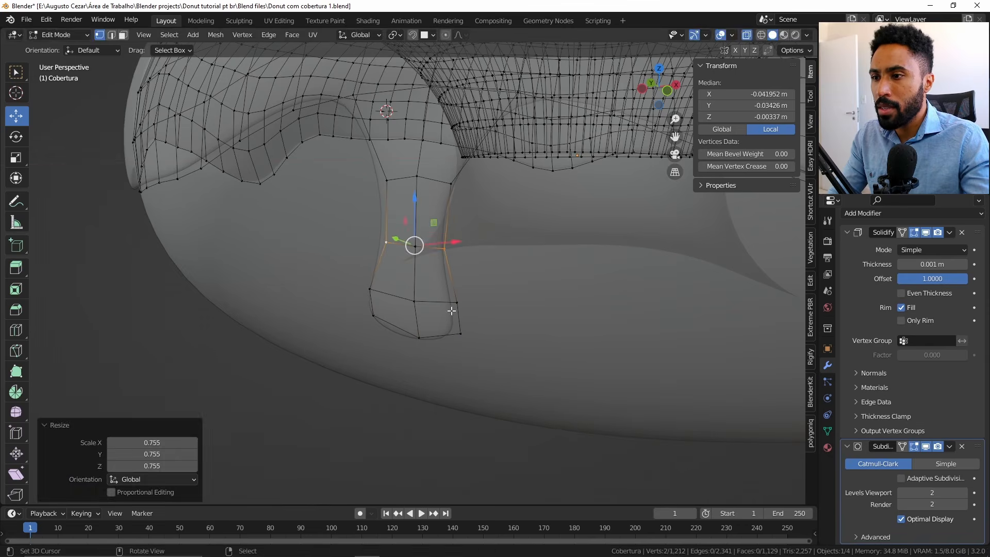
Move both outer vertices of the row just above the drip's tip upward and inward.
click(456, 302)
key(g)
click(448, 282)
click(370, 289)
key(g)
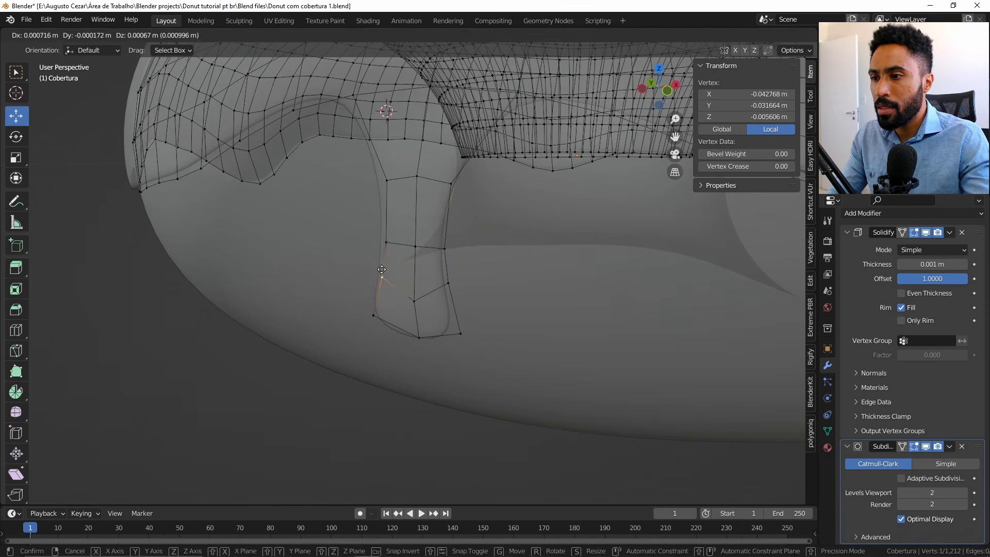
click(383, 274)
Nudge the tip's right corner vertex inward and shift its centre vertex slightly left to round the end.
right_click(470, 327)
key(g)
click(457, 326)
right_click(411, 339)
key(g)
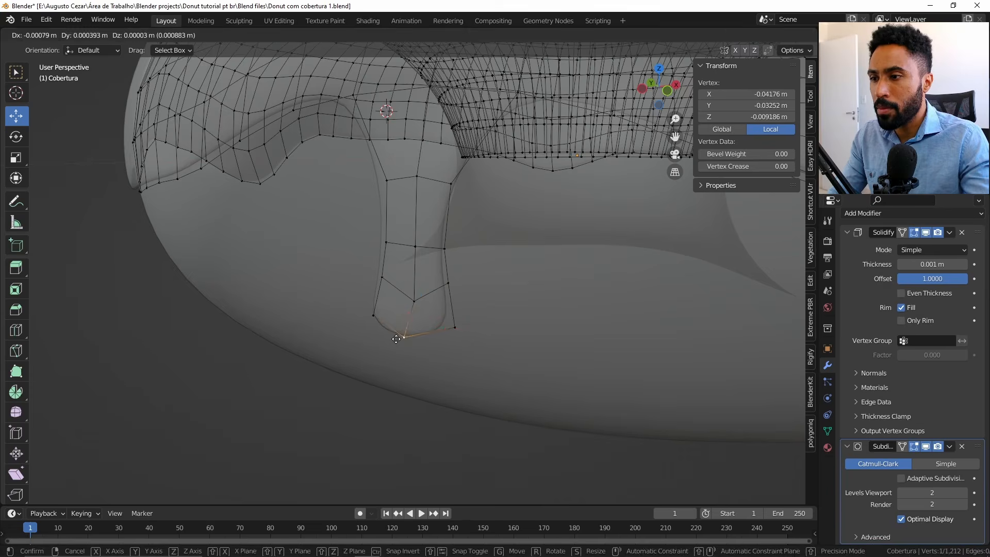
click(400, 336)
Turn off X-ray display and inspect the finished drip from the side in Object Mode.
key(Tab)
scroll(440, 327, down, 3)
middle_drag(441, 327, 506, 319)
key(z)
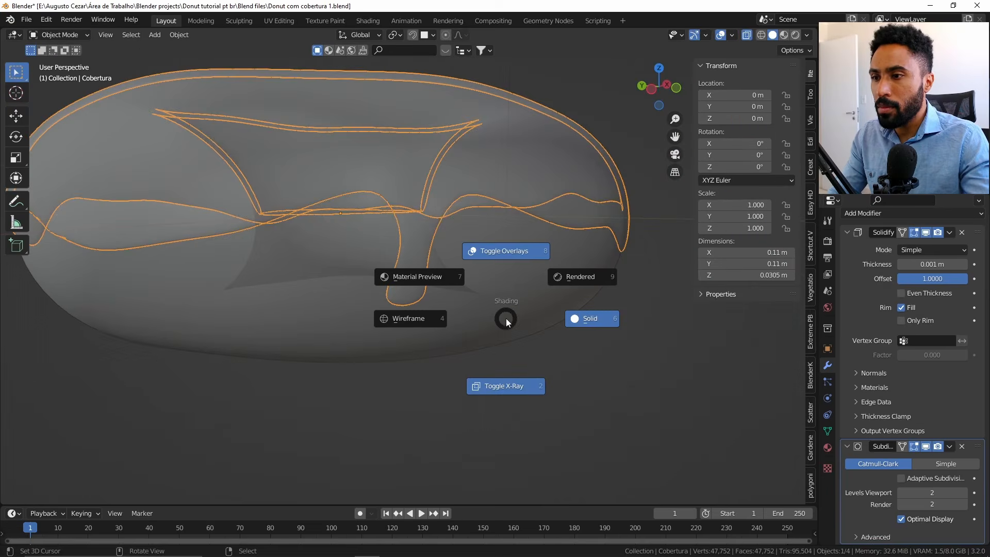
click(506, 385)
mouse_move(506, 385)
middle_down()
mouse_move(462, 282)
mouse_move(449, 303)
mouse_move(484, 302)
mouse_move(502, 267)
mouse_move(573, 316)
mouse_move(473, 310)
middle_up()
scroll(473, 311, up, 2)
key(Tab)
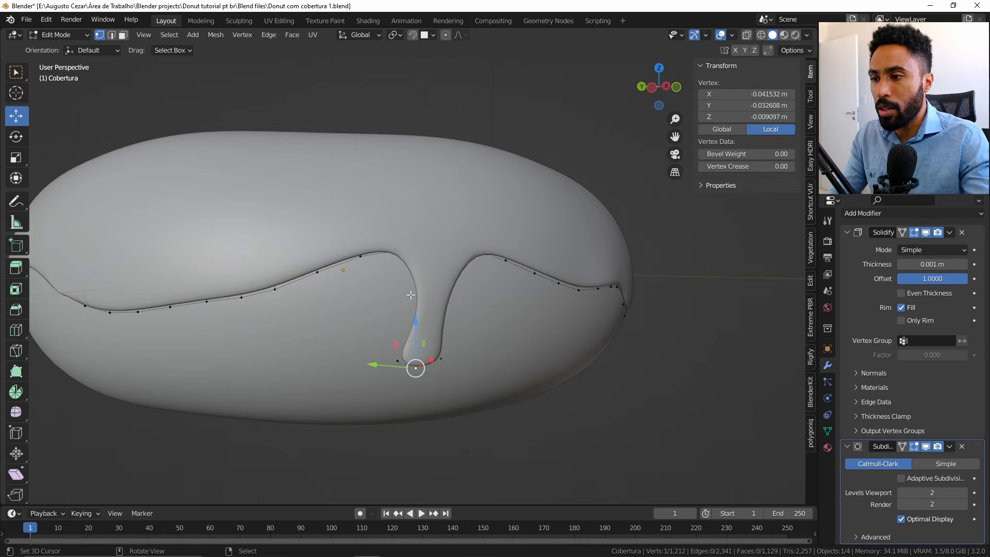
key(Tab)
scroll(500, 405, down, 3)
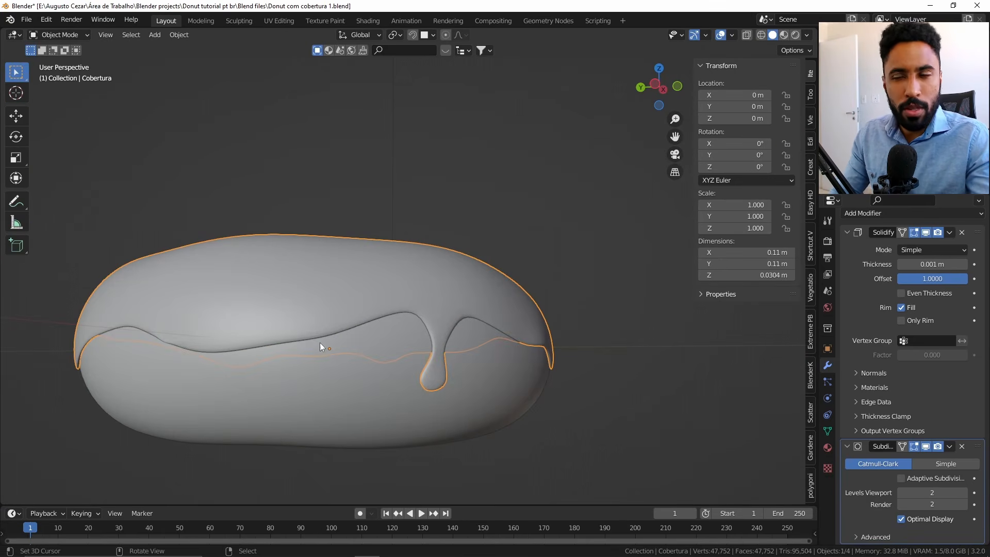
In Edit Mode, extrude two neighbouring vertices of the icing edge downward twice to start a second narrow drip.
middle_drag(320, 344, 434, 332)
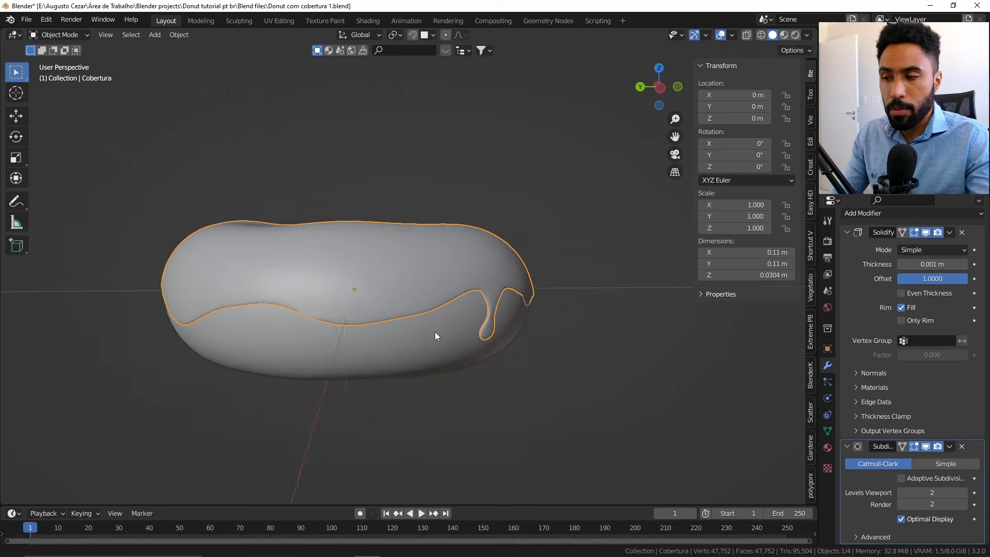
scroll(435, 333, up, 2)
key(Tab)
middle_drag(366, 309, 395, 315)
scroll(381, 330, up, 2)
right_click(348, 370)
ctrl+right_click(385, 365)
key(g)
click(378, 492)
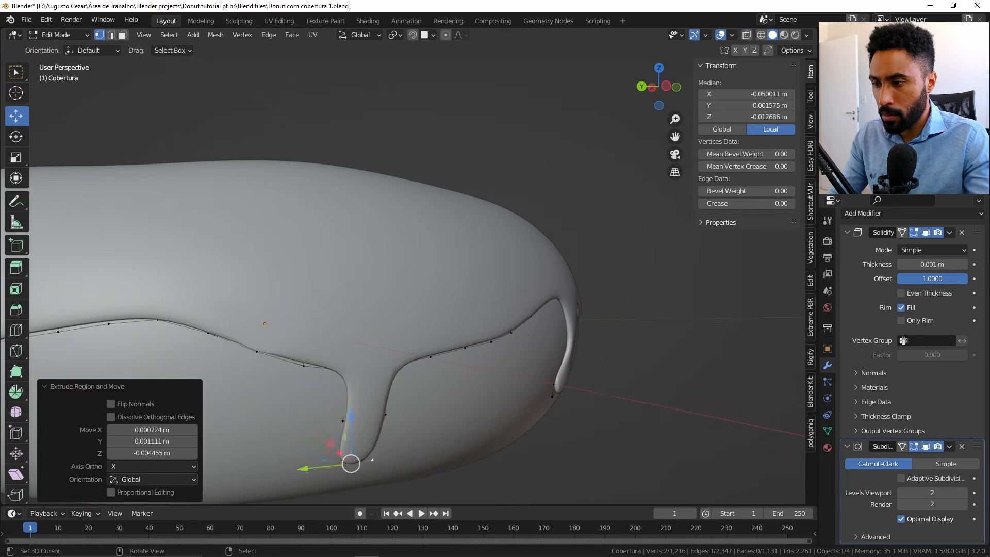
Scale the second drip's rows to give it a narrow neck and wider tip, and adjust the tip's position.
key(s)
click(526, 441)
key(ctrl+r)
click(448, 426)
click(452, 402)
key(s)
click(416, 425)
key(s)
click(458, 438)
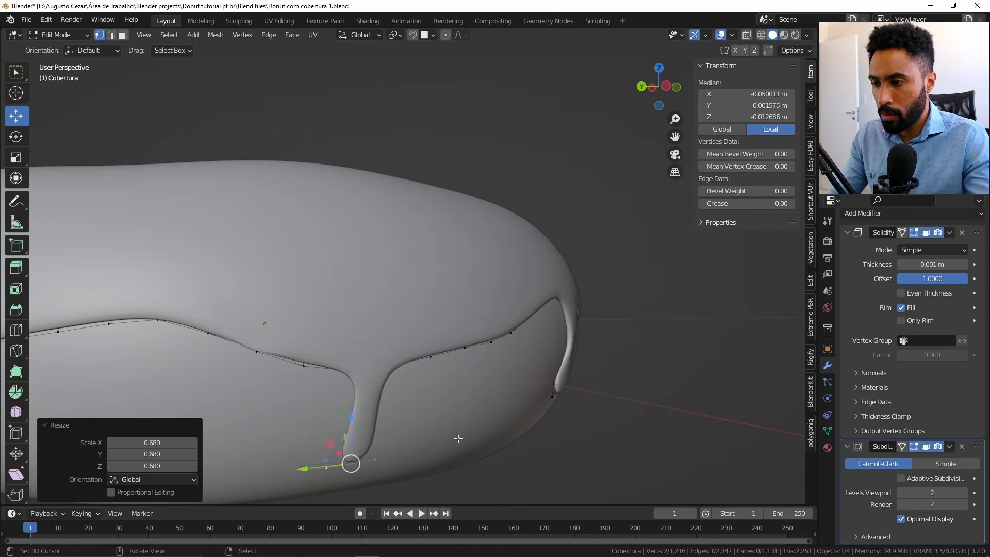
key(g)
click(472, 400)
Extrude a three-vertex section of the icing edge downward twice beside the second drip, and narrow the lower row.
scroll(428, 361, down, 3)
middle_drag(428, 360, 469, 356)
key(e)
click(482, 362)
key(e)
click(485, 405)
key(s)
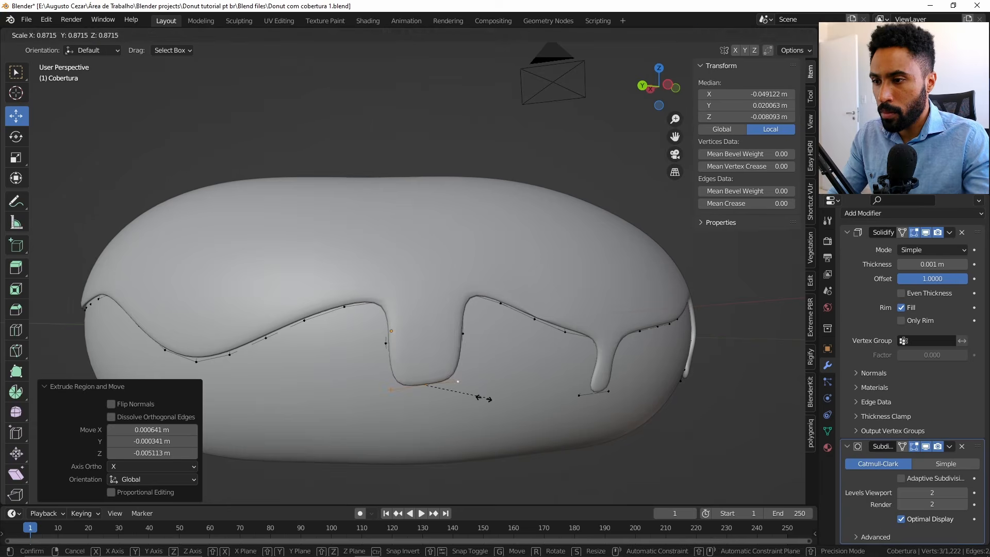
click(459, 398)
Extrude a third row down from the wide drip and scale it narrower to form the tip.
key(e)
click(460, 430)
key(s)
click(447, 423)
Using wireframe display for selection, scale the outer vertices of the wide drip's top row inward to narrow its neck.
key(z)
click(462, 333)
key(z)
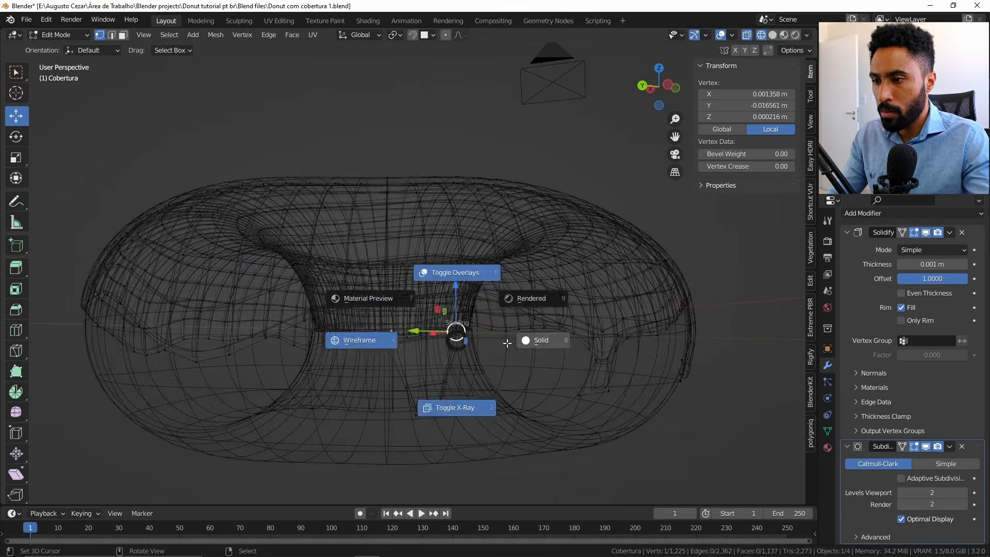
shift+click(388, 342)
key(s)
click(490, 343)
Scale up the wide drip's two lowest rows, and nudge their four corner vertices outward to swell the end.
drag(389, 373, 478, 431)
key(s)
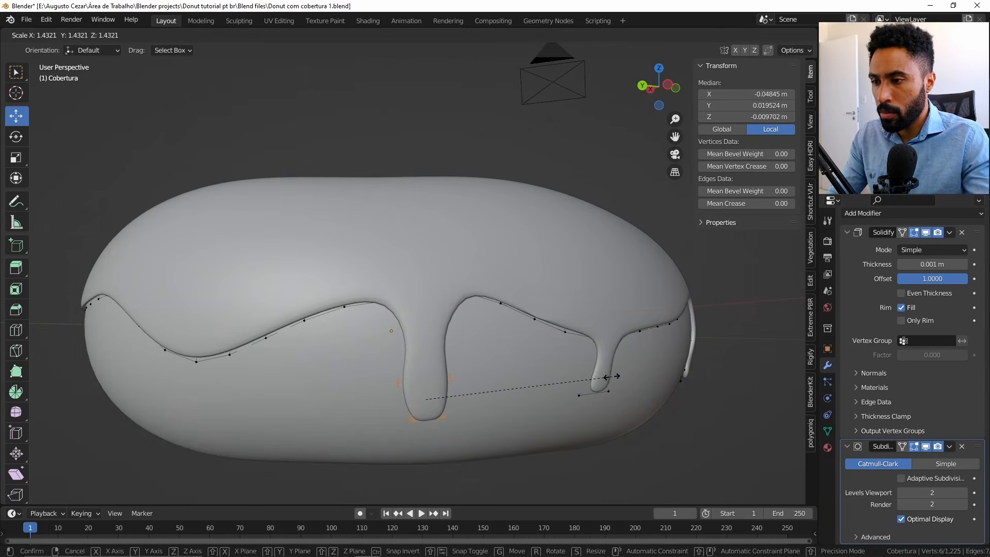
click(616, 377)
right_drag(473, 411, 479, 406)
right_drag(410, 424, 400, 422)
right_drag(393, 380, 388, 378)
right_drag(459, 373, 463, 378)
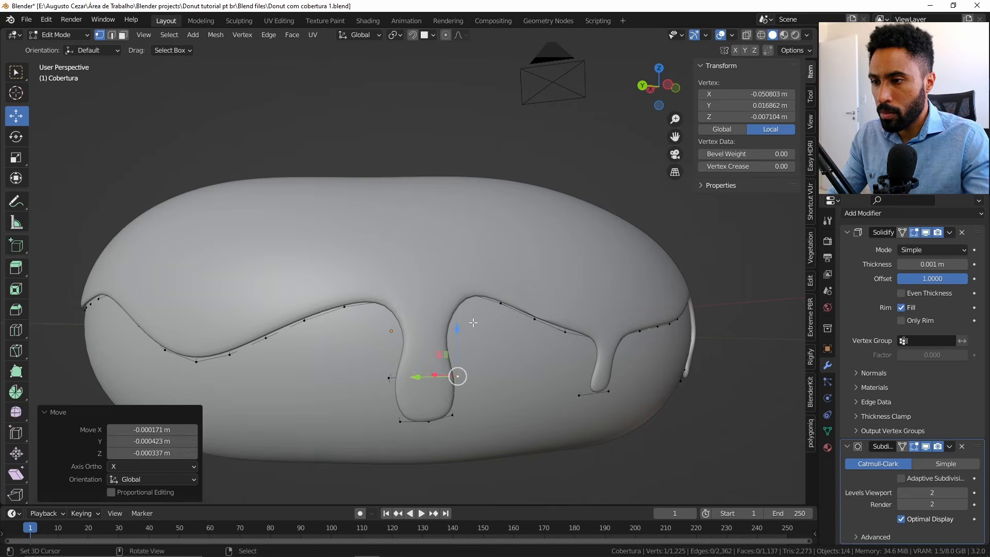
Enable proportional editing and lower the icing-edge vertex just right of the wide drip with a small influence area.
right_click(498, 307)
click(458, 34)
click(446, 34)
key(g)
scroll(501, 347, up, 2)
scroll(503, 335, up, 4)
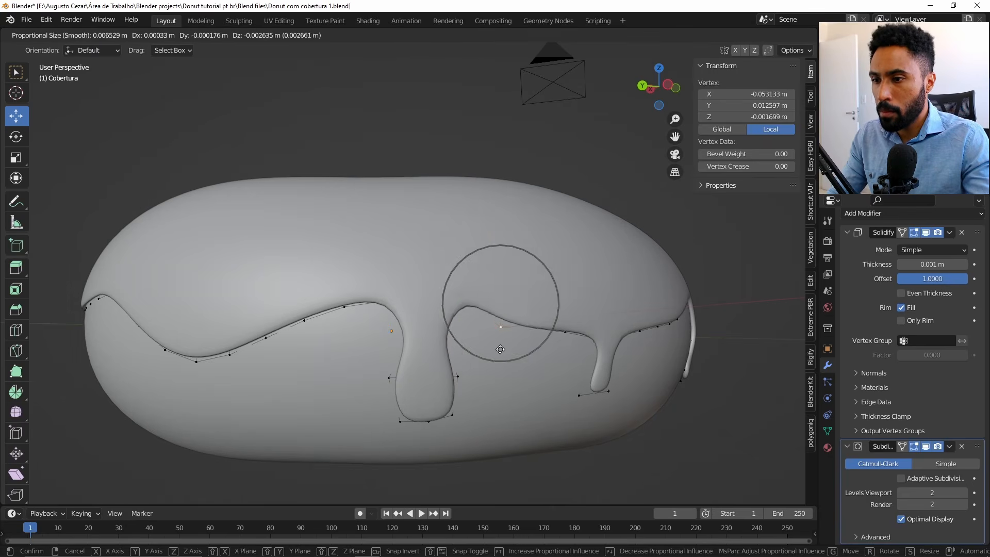
click(520, 327)
Reposition further vertices around the wide drip with proportional editing, adjusting the influence size to vary the icing's outline.
middle_drag(520, 327, 554, 338)
key(g)
click(516, 369)
scroll(554, 338, down, 3)
right_click(450, 338)
key(g)
scroll(495, 330, down, 8)
click(496, 326)
Narrow the wide drip by scaling the outer vertices of its middle row together with proportional editing.
middle_drag(496, 325, 436, 310)
scroll(485, 323, up, 1)
right_click(522, 325)
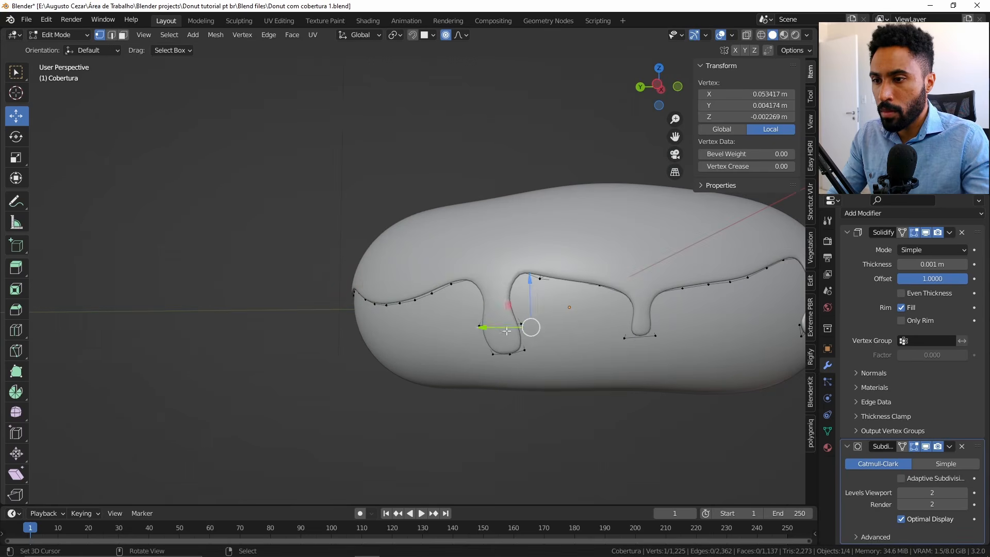
shift+right_click(478, 326)
key(a)
key(s)
key(Escape)
key(ctrl+z)
key(a)
key(alt+a)
right_click(510, 354)
key(g)
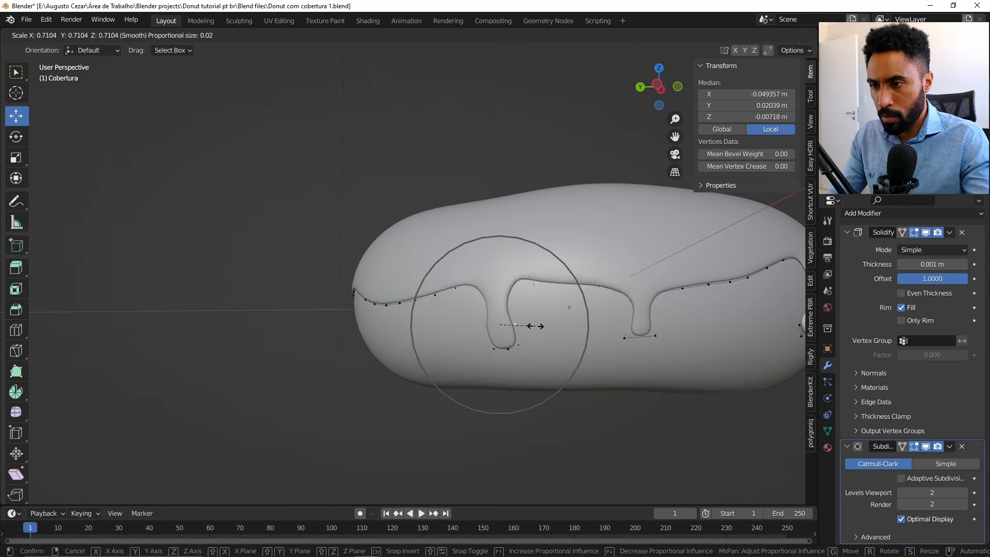
scroll(516, 341, up, 3)
click(514, 359)
On another side of the donut, extrude two neighbouring edge vertices downward twice, and widen the new drip's tip.
middle_drag(514, 359, 716, 343)
key(a)
key(a)
middle_drag(464, 305, 498, 314)
click(494, 297)
shift+click(462, 296)
key(e)
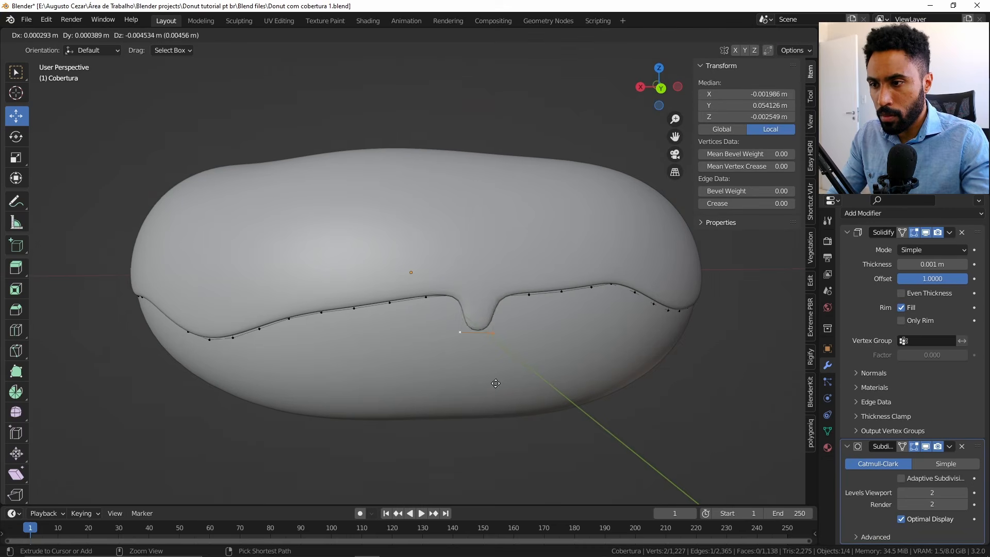
click(493, 390)
key(e)
click(490, 428)
key(s)
click(563, 401)
Scale the new drip's middle row inward with a small proportional influence to narrow its neck.
click(493, 336)
shift+click(460, 335)
key(s)
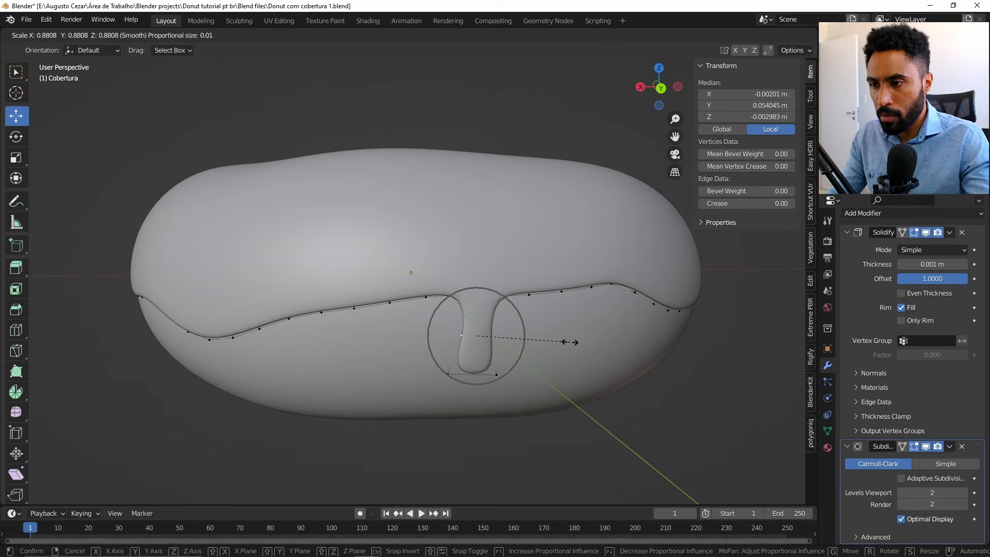
scroll(557, 342, up, 4)
click(551, 340)
Lower the icing-edge vertex beside the new drip, and inspect the icing from around in Object Mode.
click(427, 298)
key(g)
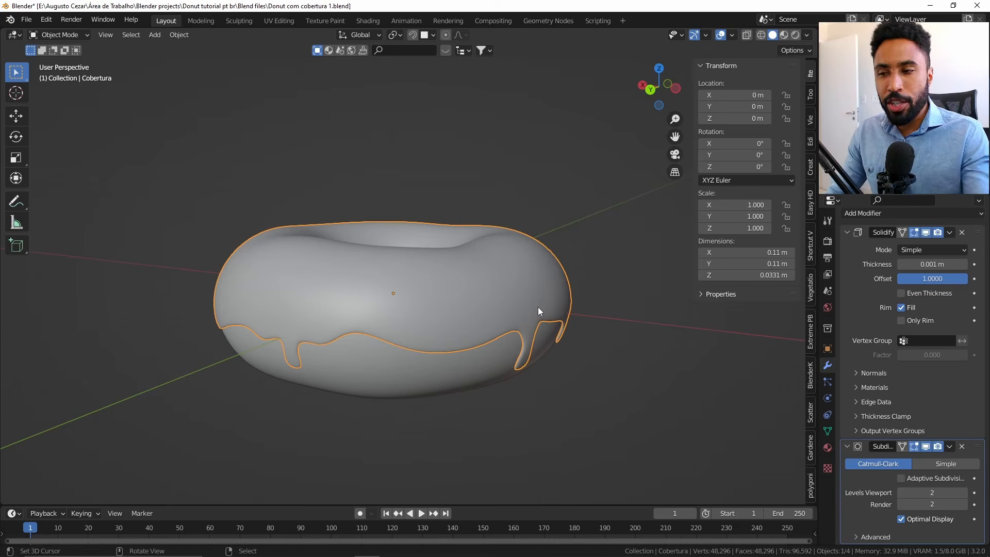
middle_drag(492, 381, 484, 326)
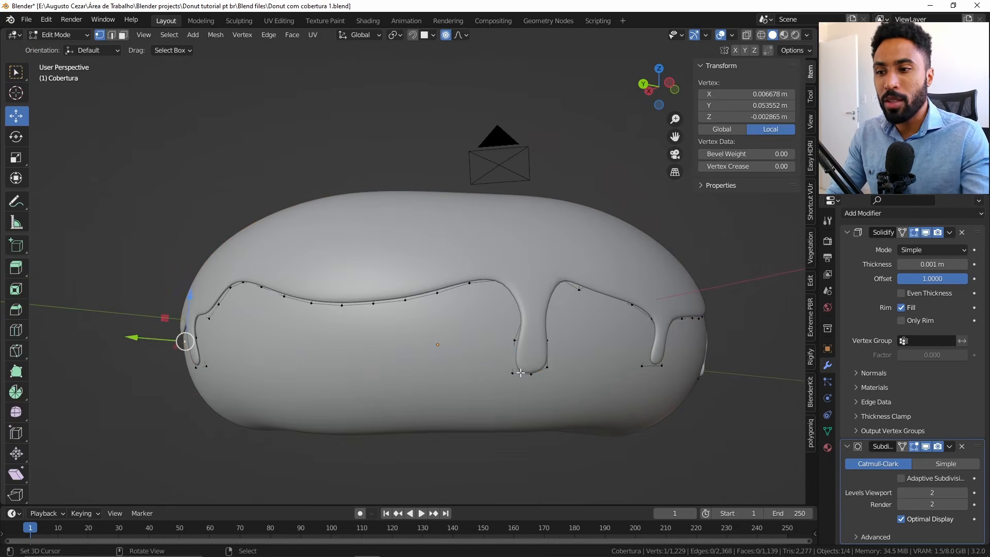
Raise the left corner vertex of the wide drip's tip by about 0.0008 m with proportional editing.
click(521, 373)
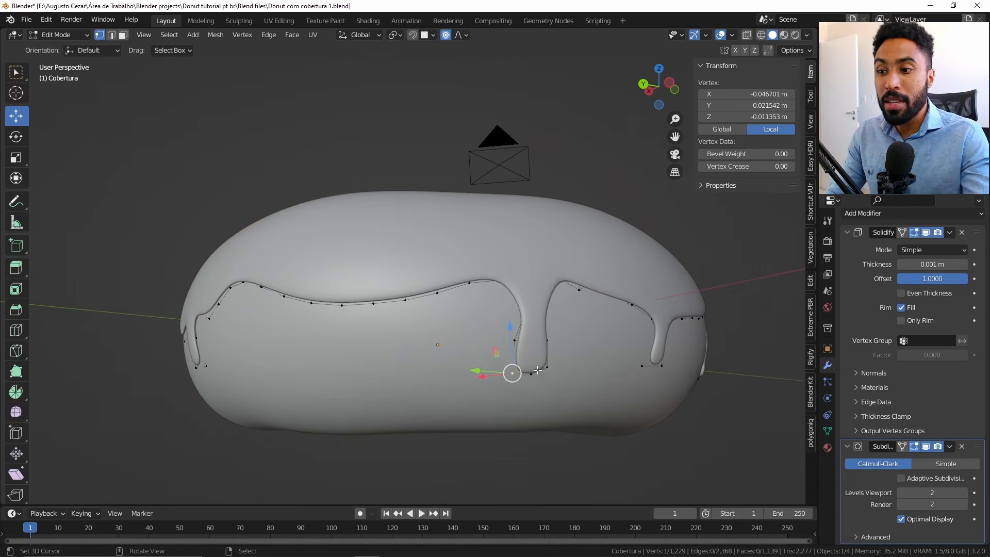
key(g)
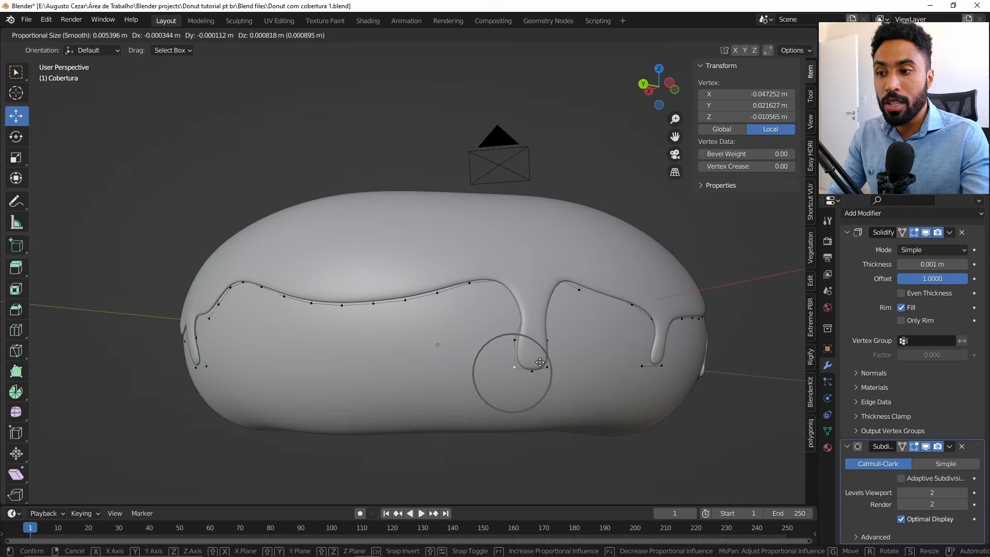
click(539, 363)
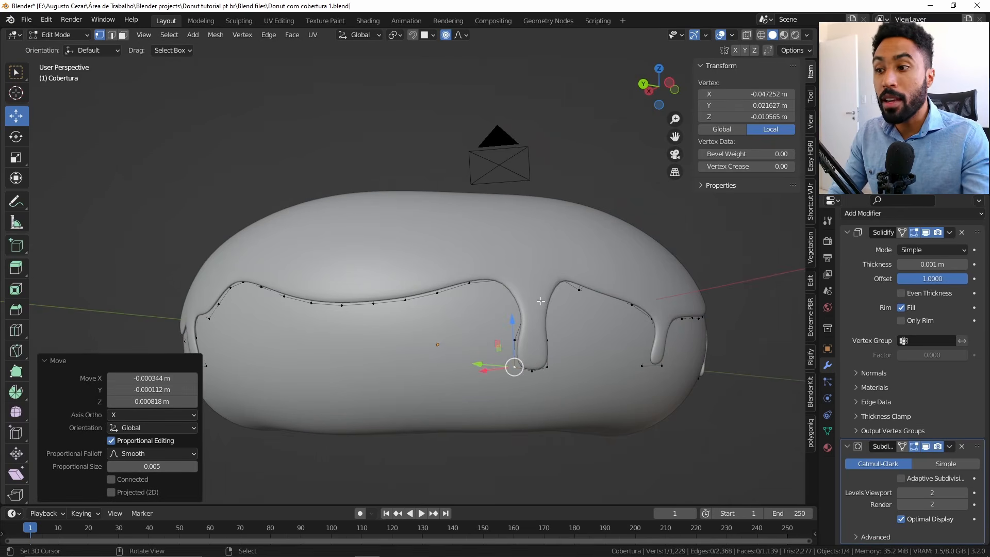
On another side of the donut, extrude two neighbouring icing-edge vertices downward by about 0.006 m to form a short drip.
middle_drag(438, 342, 472, 330)
click(479, 329)
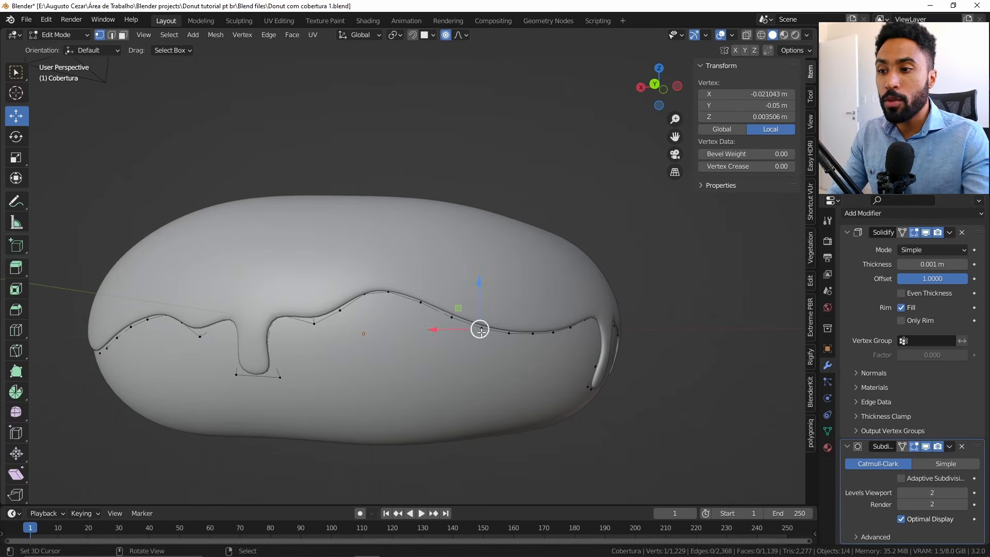
shift+click(517, 337)
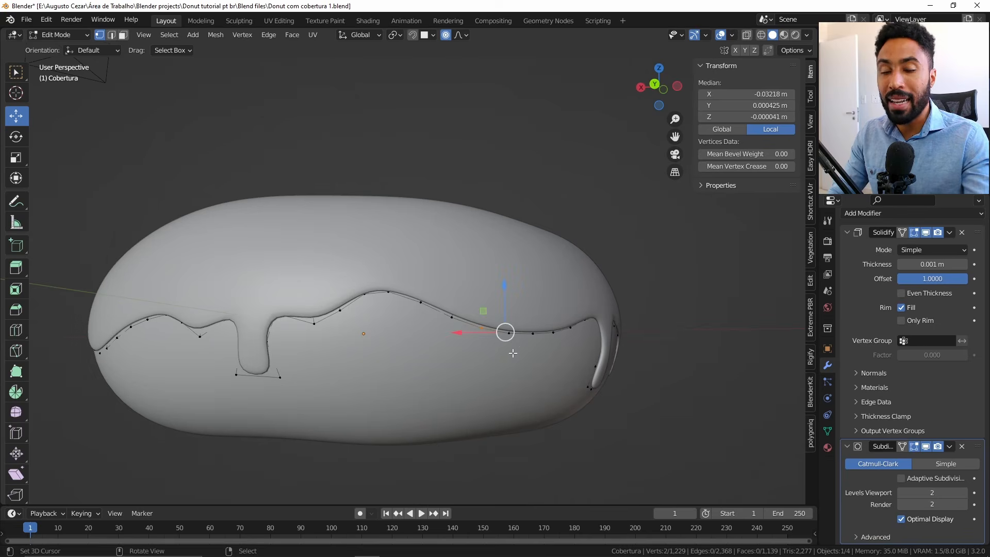
click(507, 333)
shift+click(480, 325)
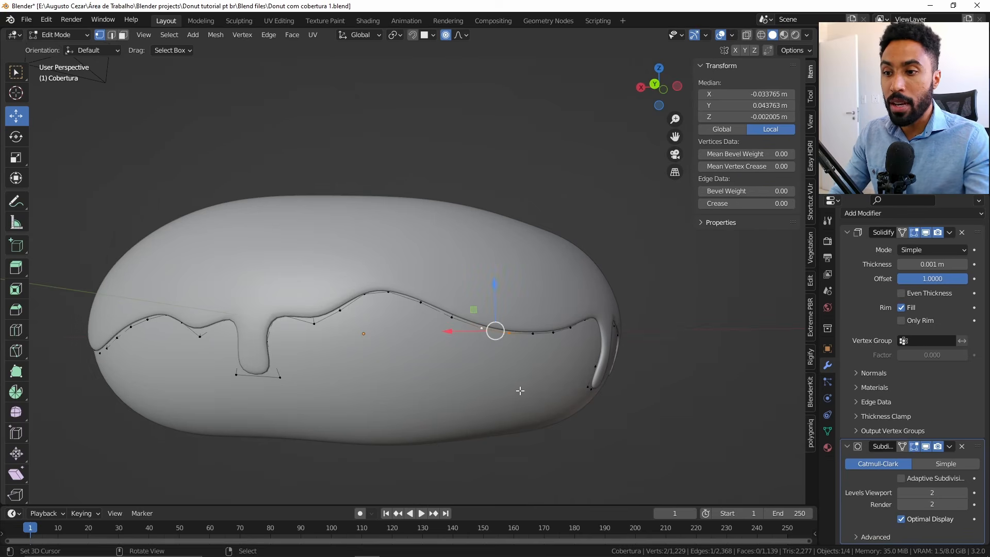
click(810, 204)
key(e)
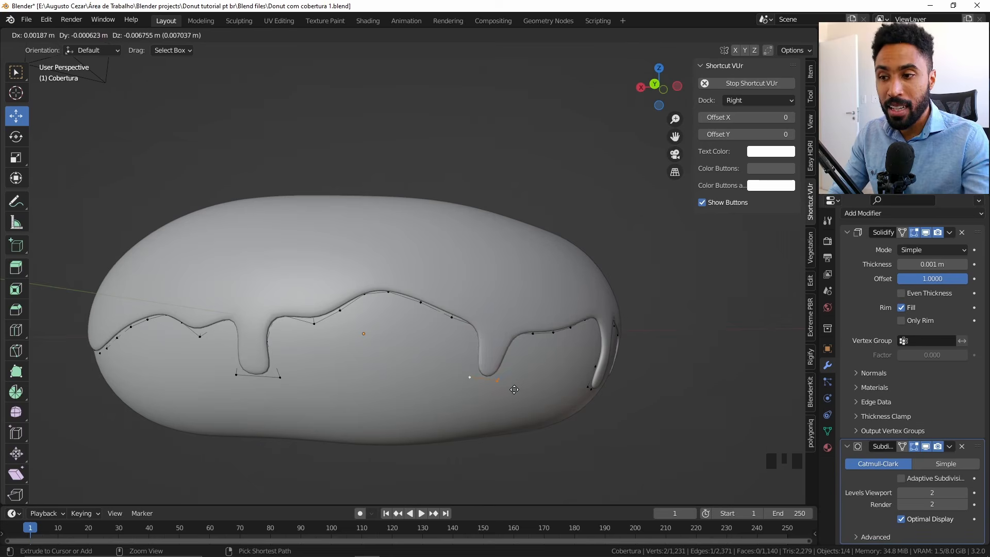
click(519, 384)
scroll(524, 356, down, 3)
middle_drag(524, 356, 508, 374)
scroll(508, 375, up, 1)
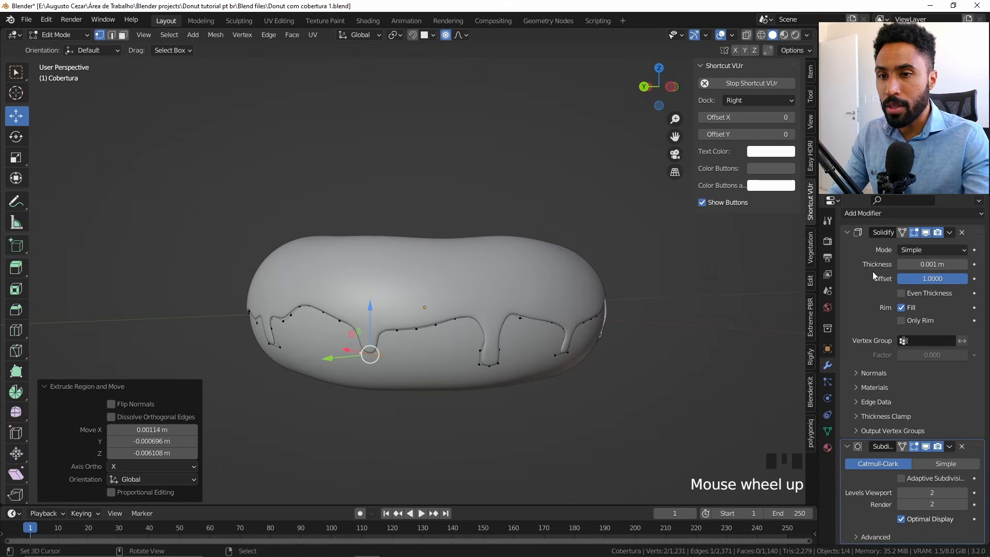
Turn off the viewport display of the icing's Solidify and Subdivision modifiers, and isolate the icing in local view in Object Mode.
click(916, 232)
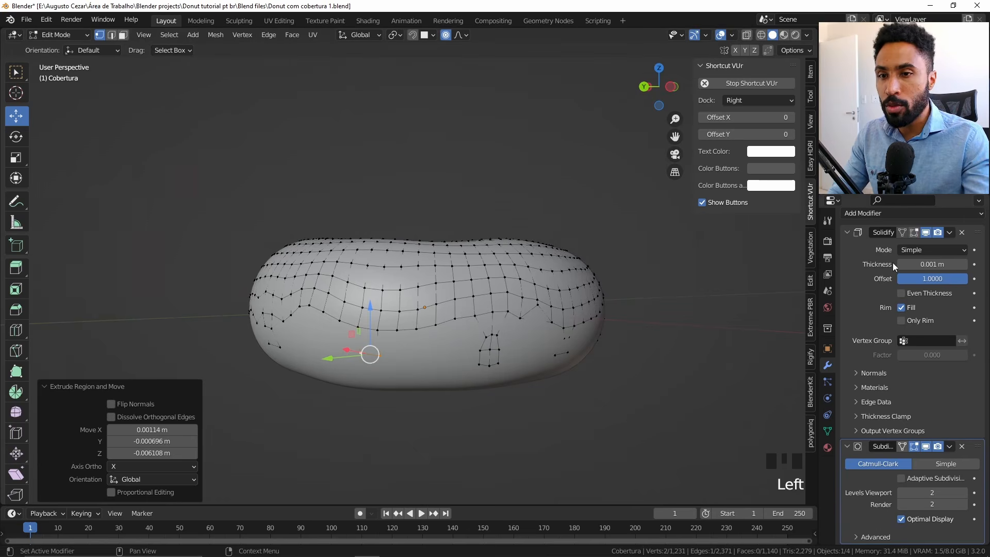
click(916, 232)
click(926, 232)
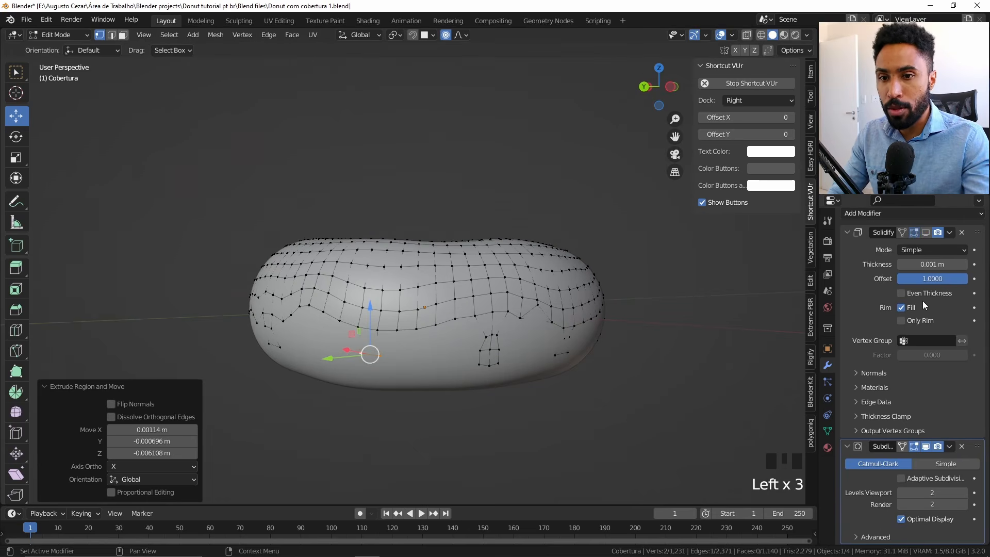
key(Tab)
key(KP_Divide)
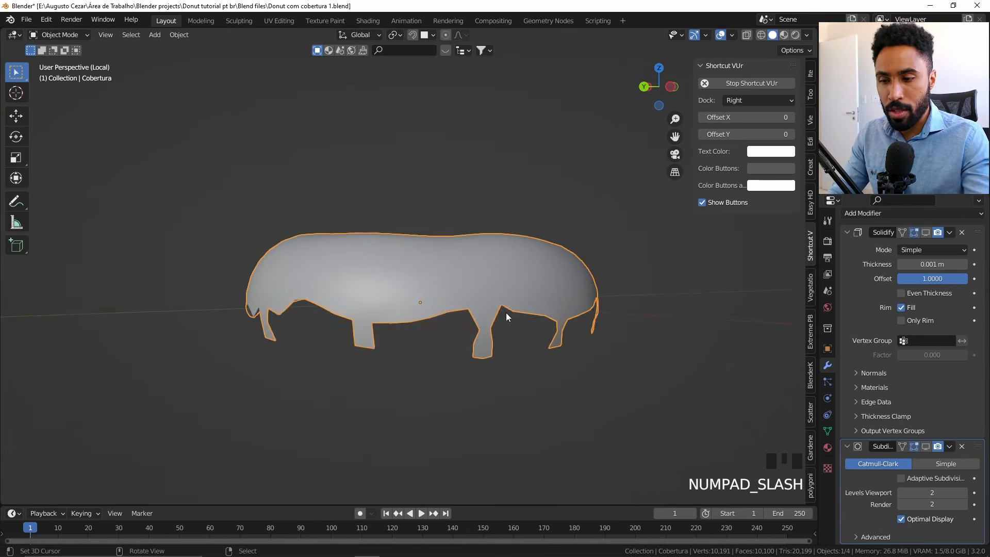
key(alt+a)
middle_drag(497, 311, 491, 336)
Turn the Subdivision and Solidify viewport display back on, inspect the isolated icing from around, and leave local view.
click(927, 446)
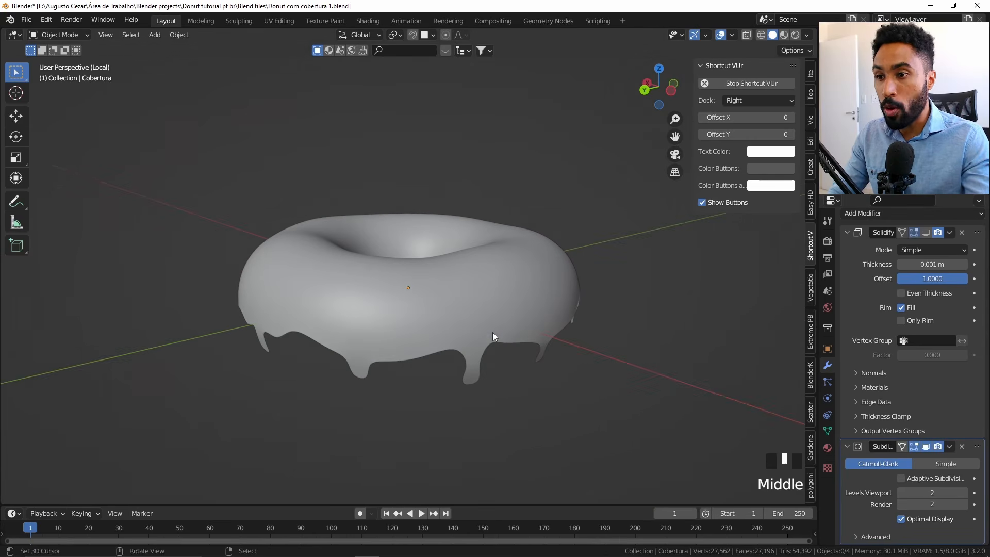
click(926, 233)
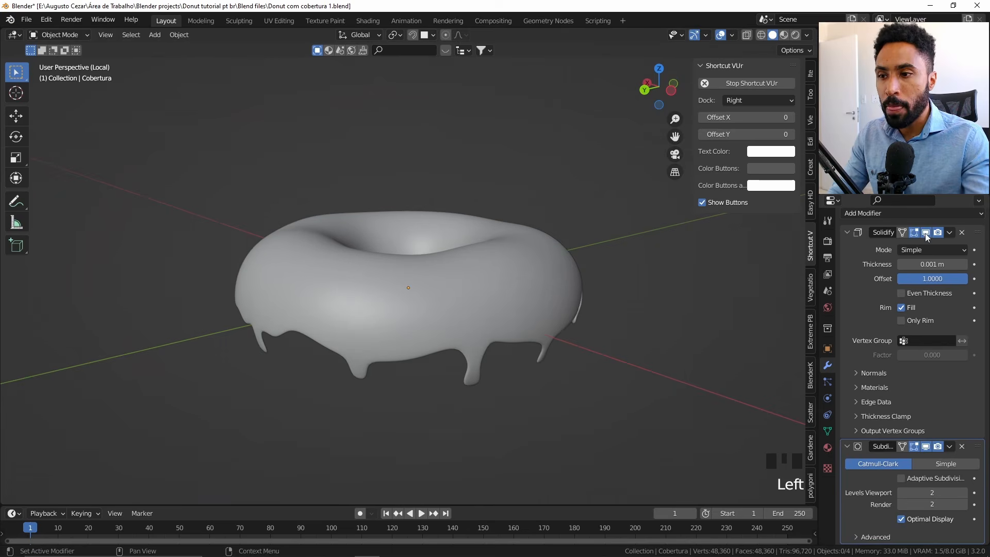
middle_drag(392, 361, 395, 293)
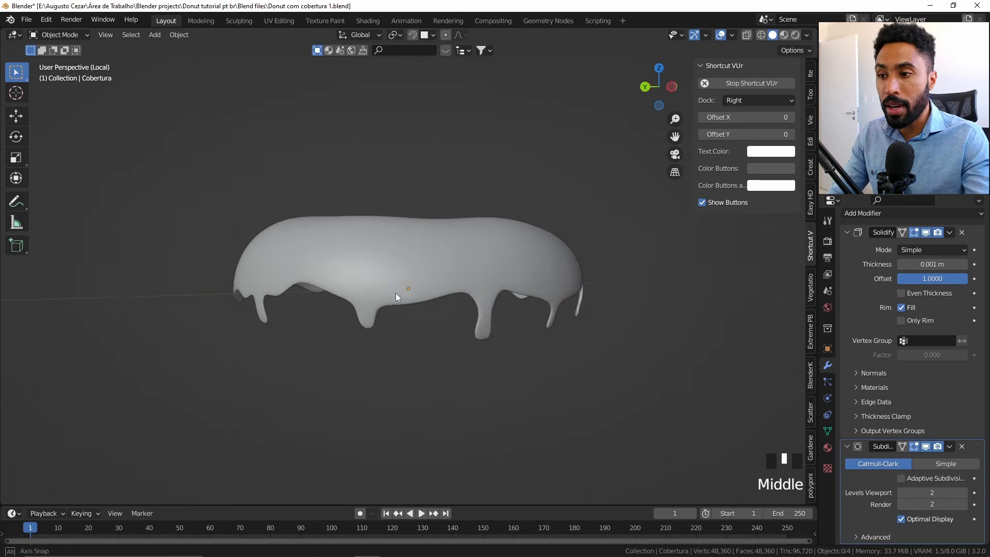
scroll(435, 284, up, 2)
scroll(511, 230, down, 2)
middle_drag(493, 250, 492, 280)
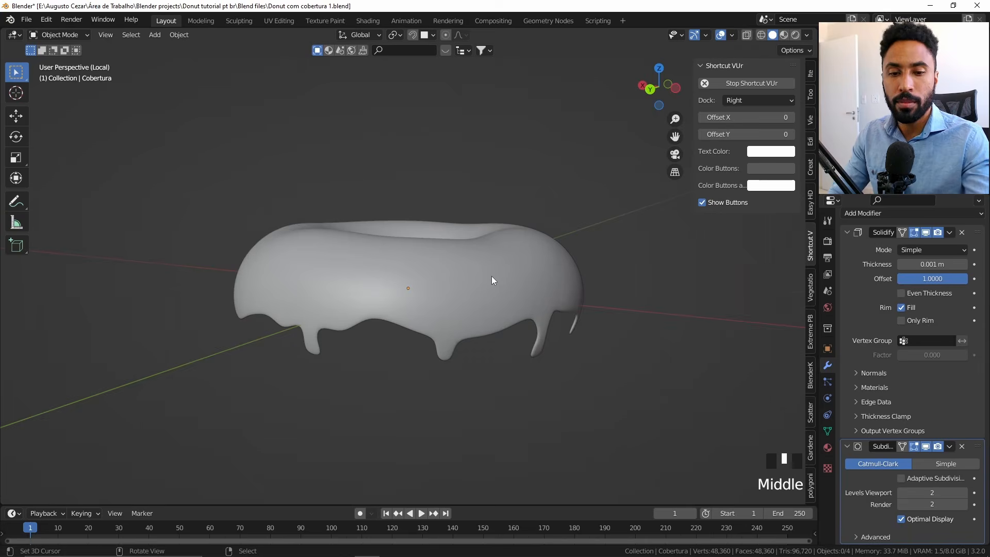
key(KP_Divide)
key(alt+a)
Switch to the PureRef reference board and examine the side of the chocolate-iced donut in the Dunkin' Donuts photo.
key(alt+Tab)
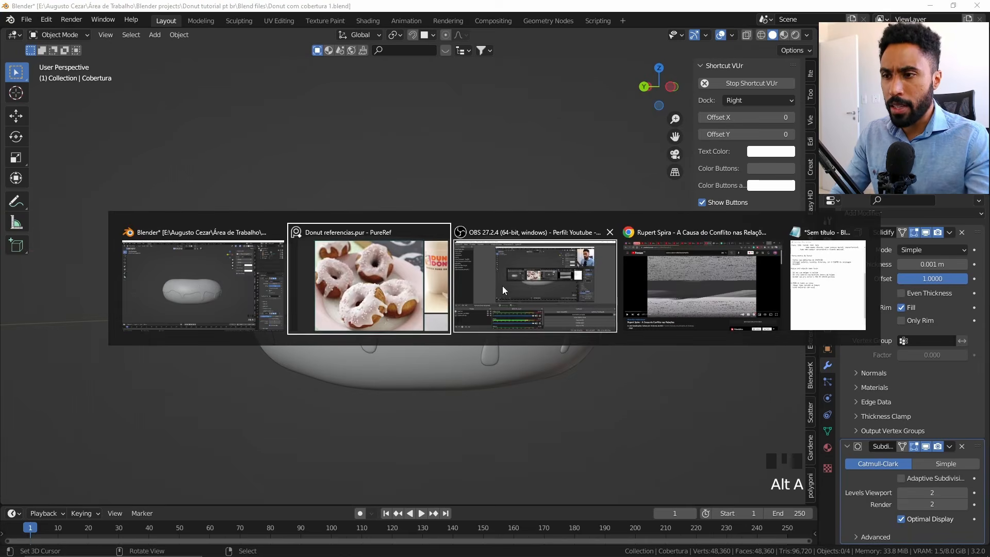
scroll(379, 286, down, 5)
middle_drag(549, 269, 431, 202)
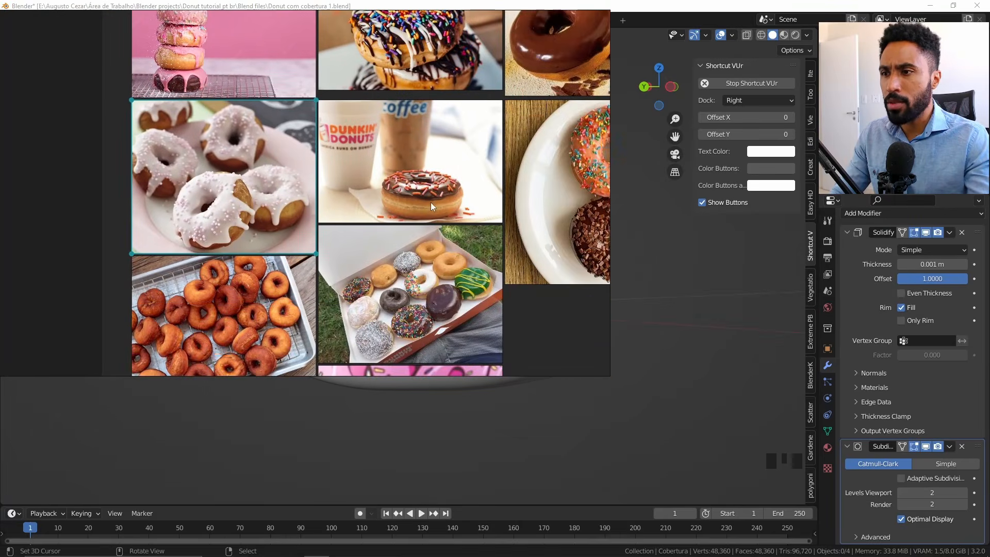
double_click(431, 202)
middle_drag(400, 310, 422, 203)
scroll(499, 206, up, 3)
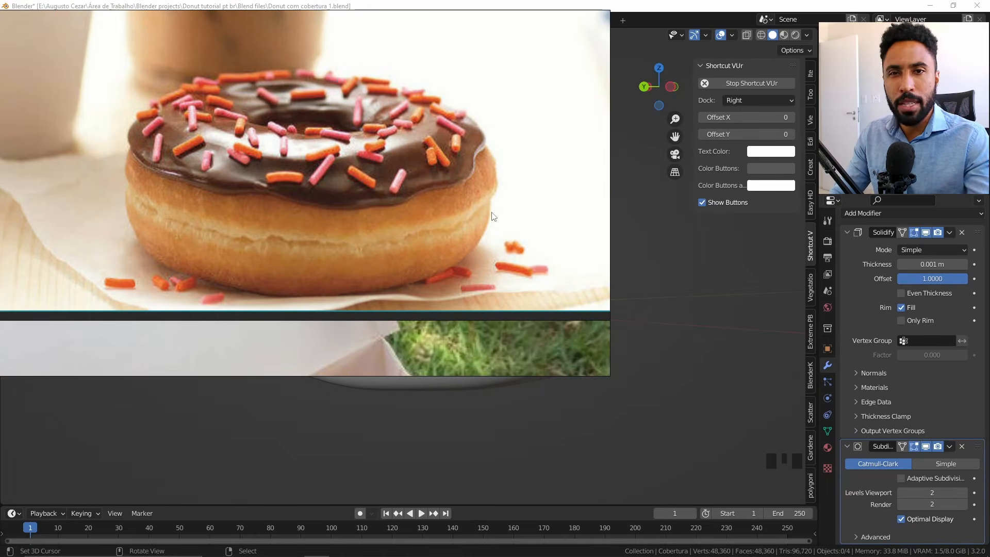
Browse the other donut reference photos, compare their sides with the chocolate-iced donut, and return to Blender.
scroll(493, 217, down, 3)
scroll(447, 255, down, 2)
middle_drag(438, 255, 344, 218)
scroll(244, 247, down, 3)
scroll(242, 229, up, 2)
middle_drag(242, 229, 397, 179)
double_click(350, 189)
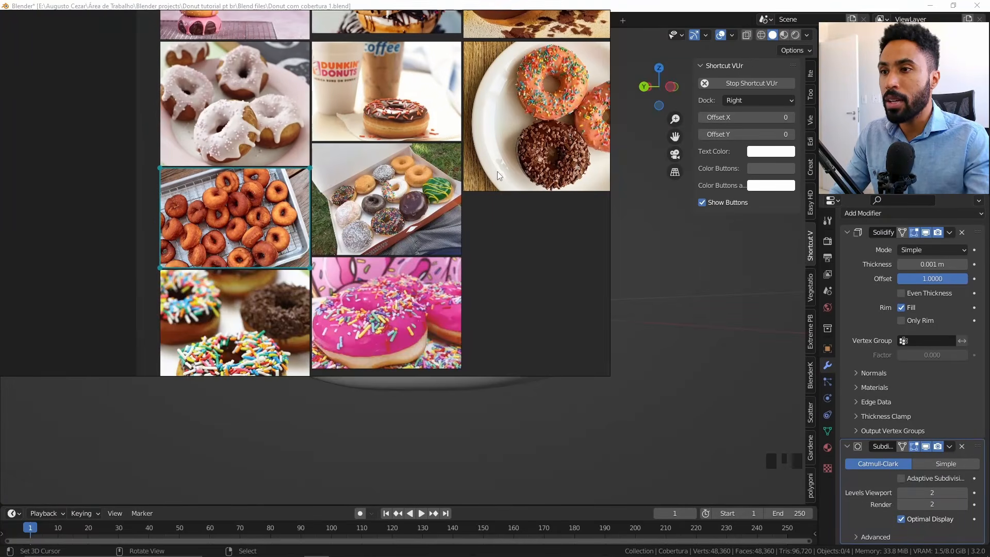
middle_drag(498, 171, 469, 284)
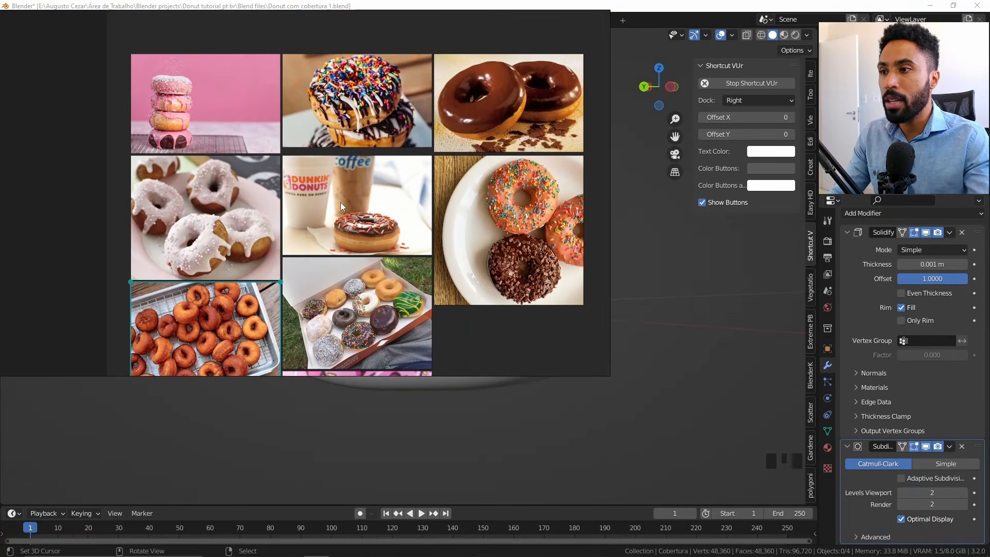
double_click(340, 202)
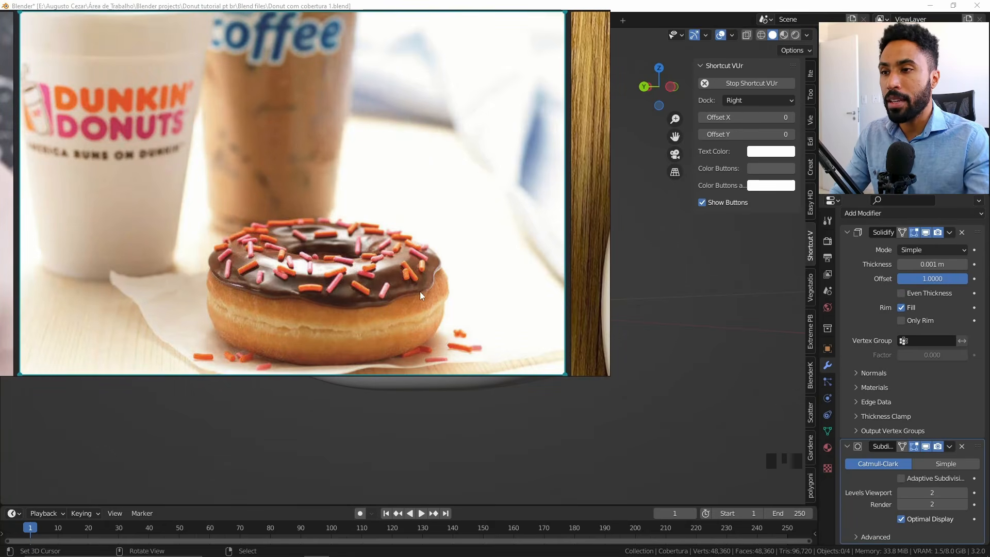
key(alt+Tab)
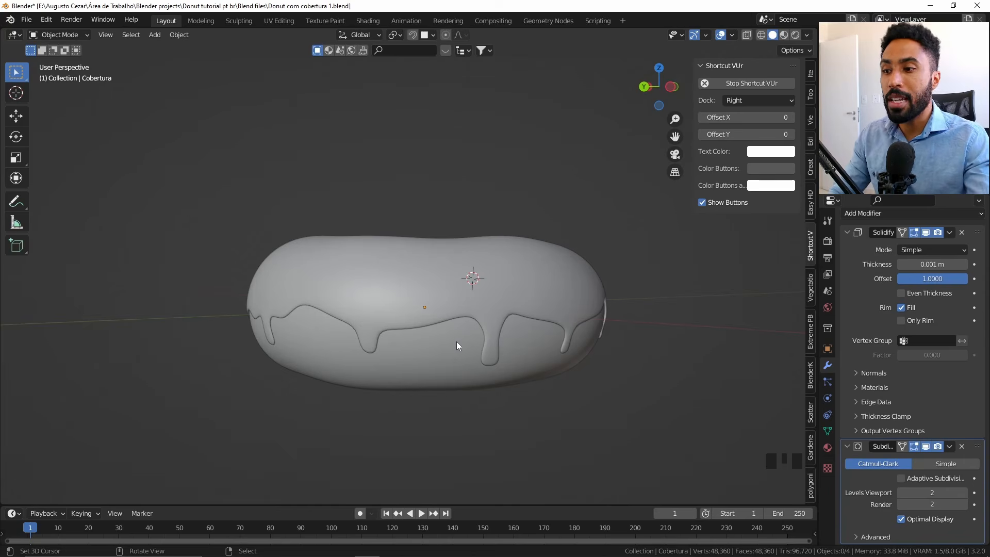
Isolate the donut base in local view and set its Subdivision modifier to 1 level for both viewport and render.
right_click(544, 366)
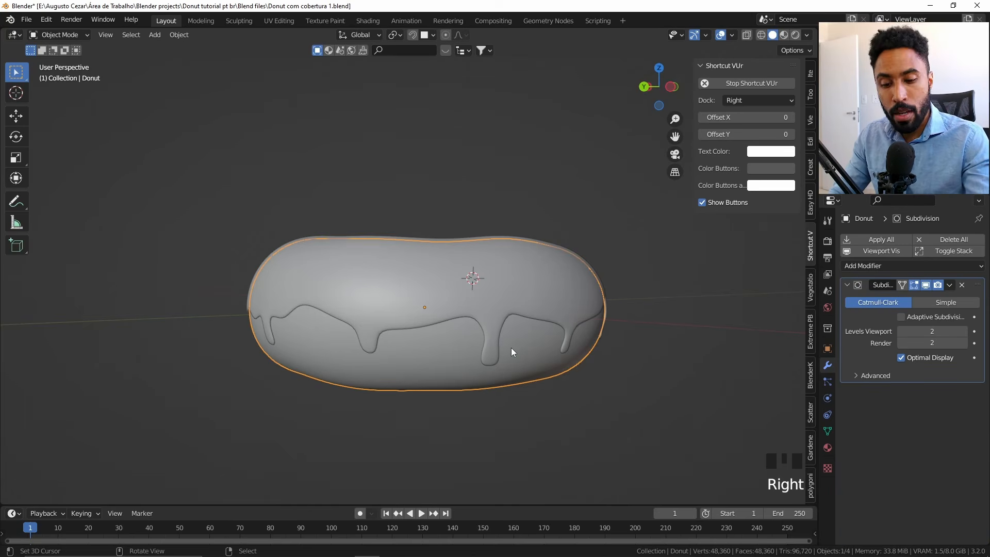
key(KP_Divide)
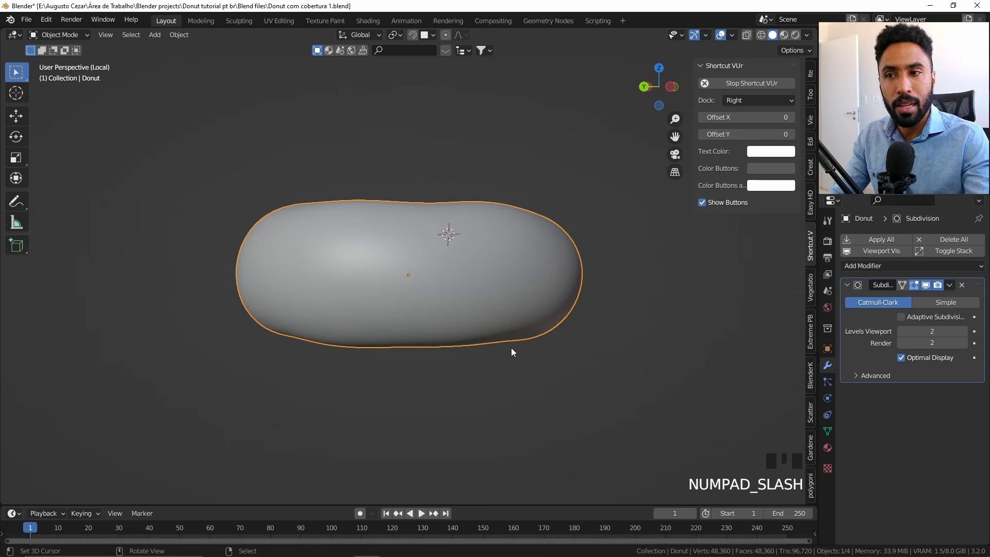
mouse_move(505, 299)
middle_down()
mouse_move(510, 331)
mouse_move(516, 309)
middle_up()
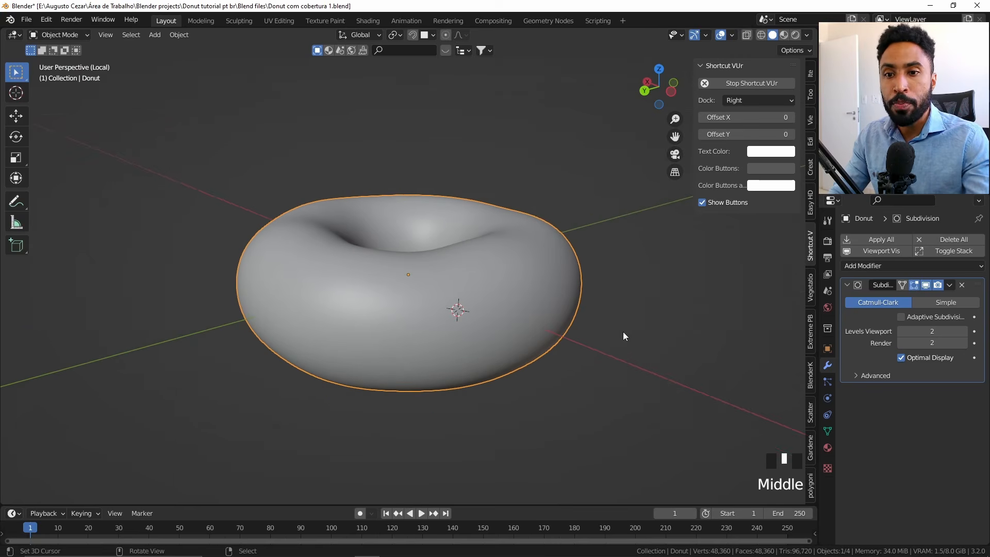
click(902, 331)
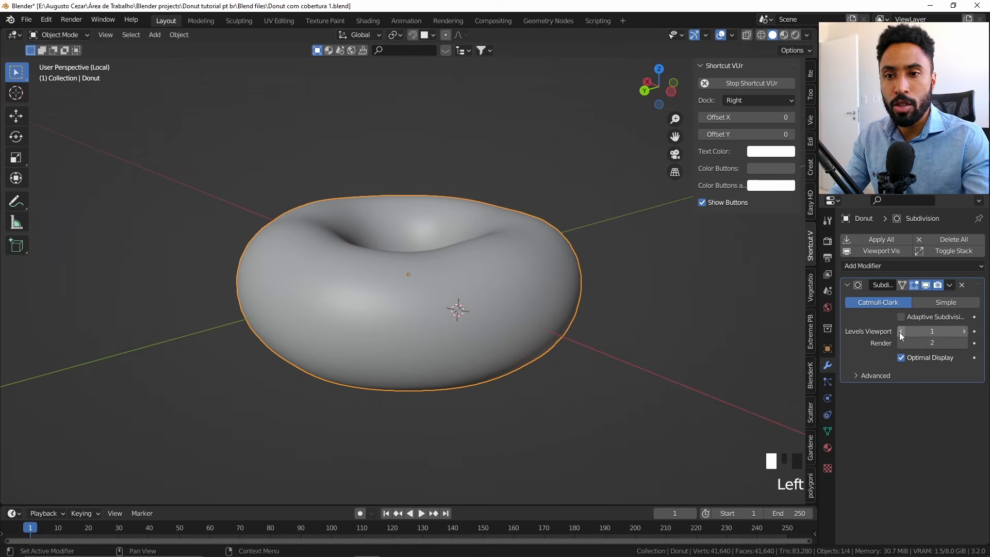
click(902, 343)
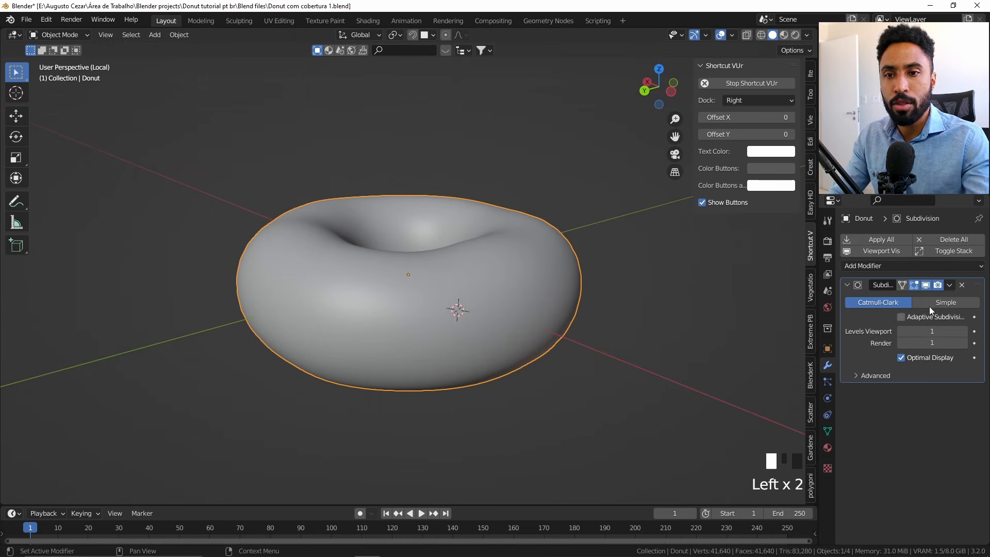
Try applying the donut's Subdivision modifier, look at the mesh in Edit Mode, and undo the application.
click(950, 286)
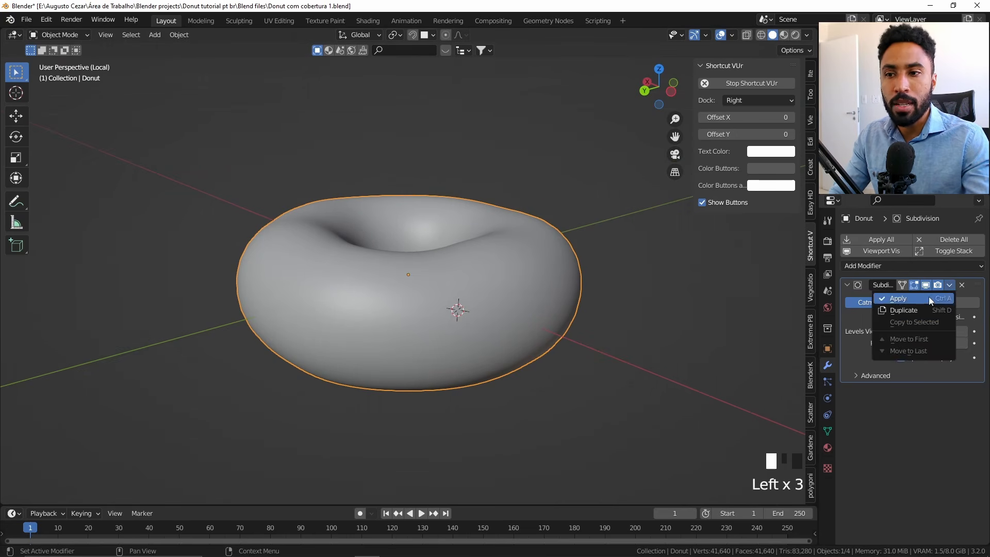
click(929, 296)
key(Tab)
mouse_move(485, 360)
middle_down()
mouse_move(491, 305)
mouse_move(486, 347)
middle_up()
key(ctrl+z)
key(ctrl+z)
key(ctrl+z)
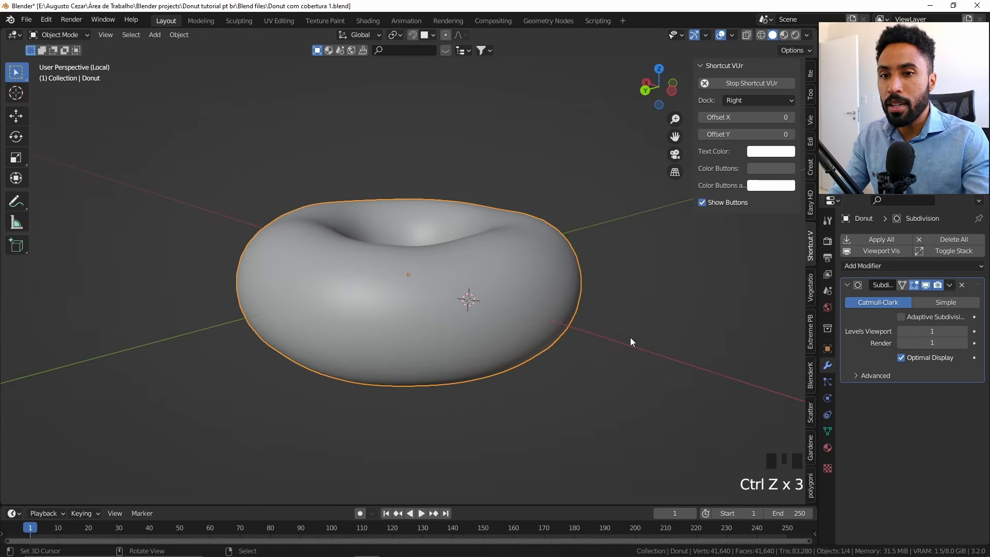
Turn off the Subdivision modifier's viewport display and examine the donut's base mesh in Edit Mode.
click(926, 284)
key(Tab)
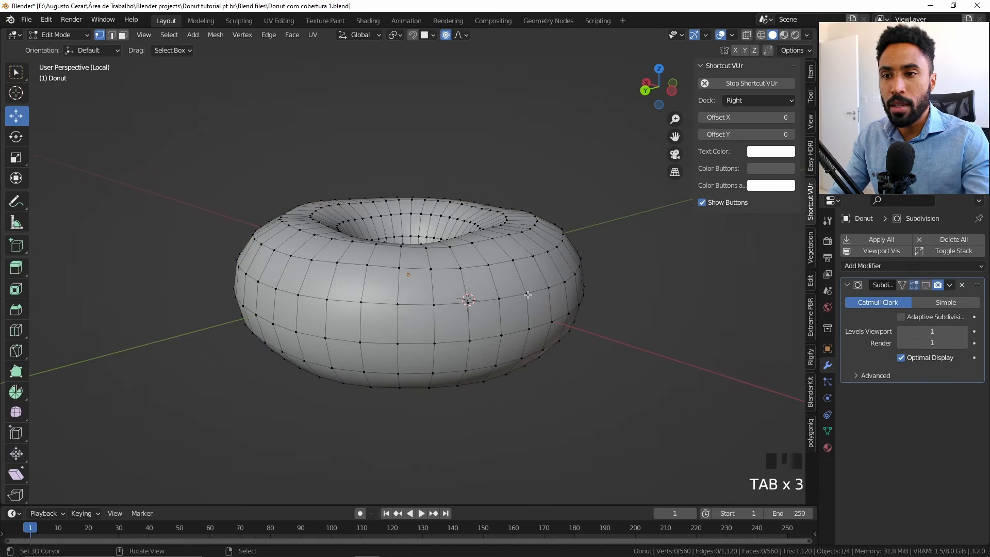
key(Tab)
key(Tab)
Apply the donut's Subdivision modifier and enter Edit Mode with nothing selected, facing the donut's side.
click(951, 285)
click(938, 296)
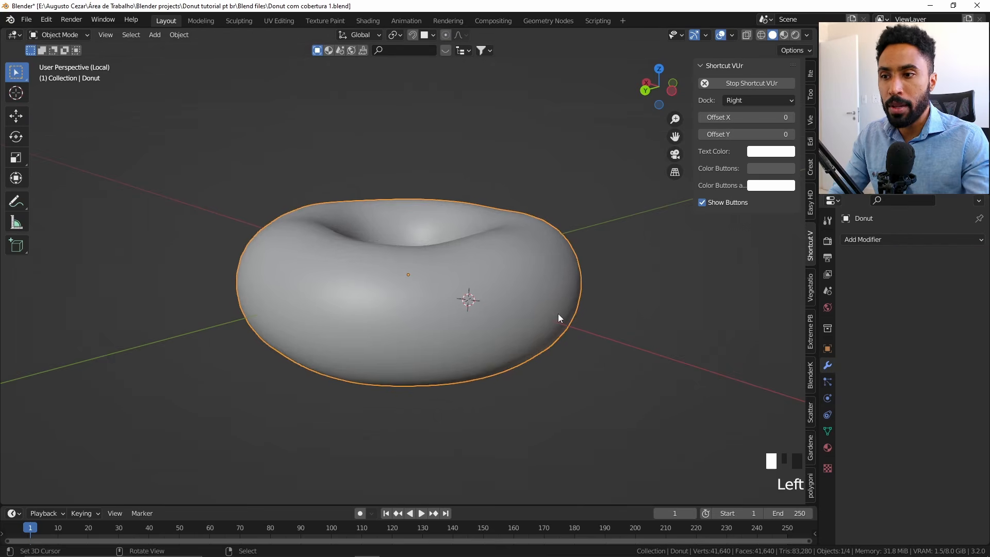
key(Tab)
middle_drag(538, 313, 488, 318)
key(alt+a)
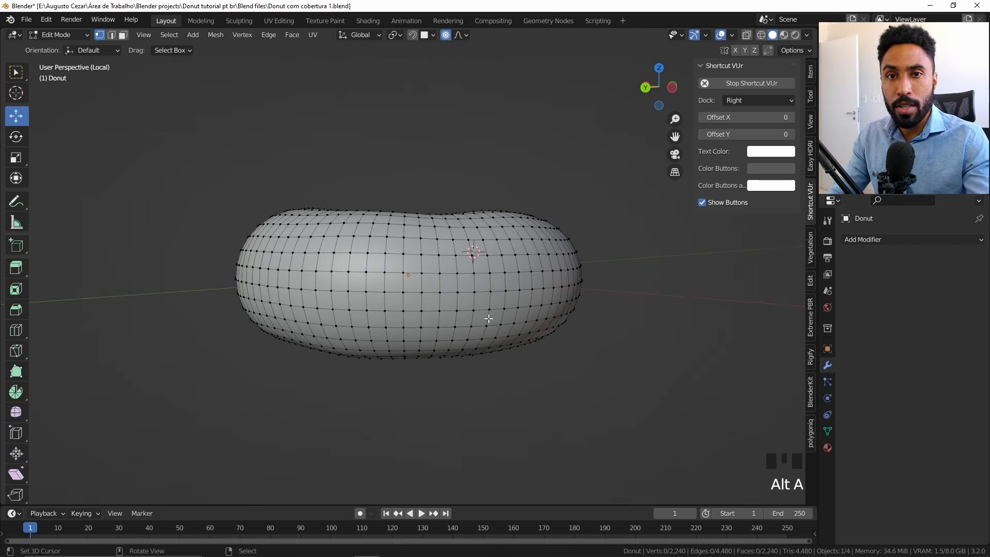
Try loop selection on the donut by picking horizontal and vertical edge loops in turn.
alt+right_click(448, 292)
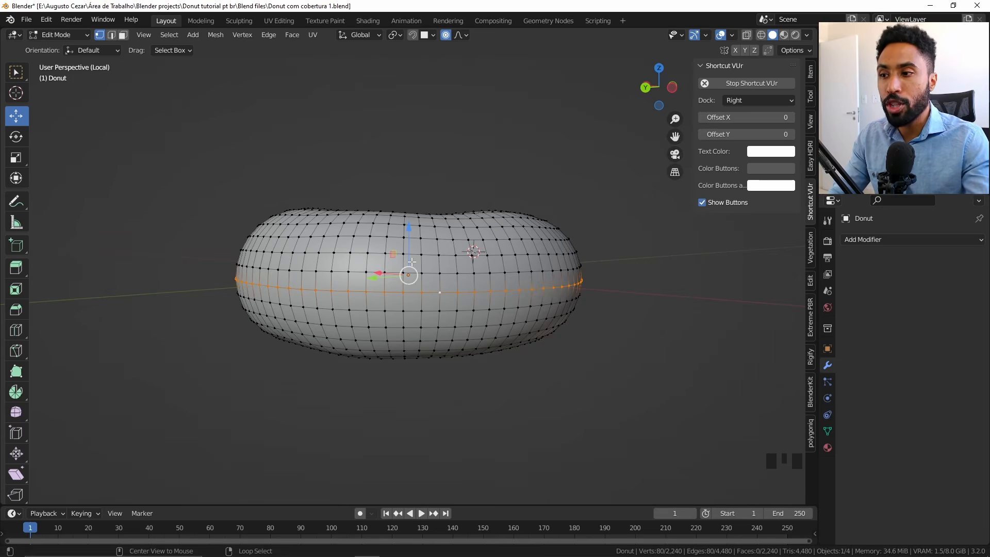
alt+right_click(430, 263)
alt+right_click(430, 263)
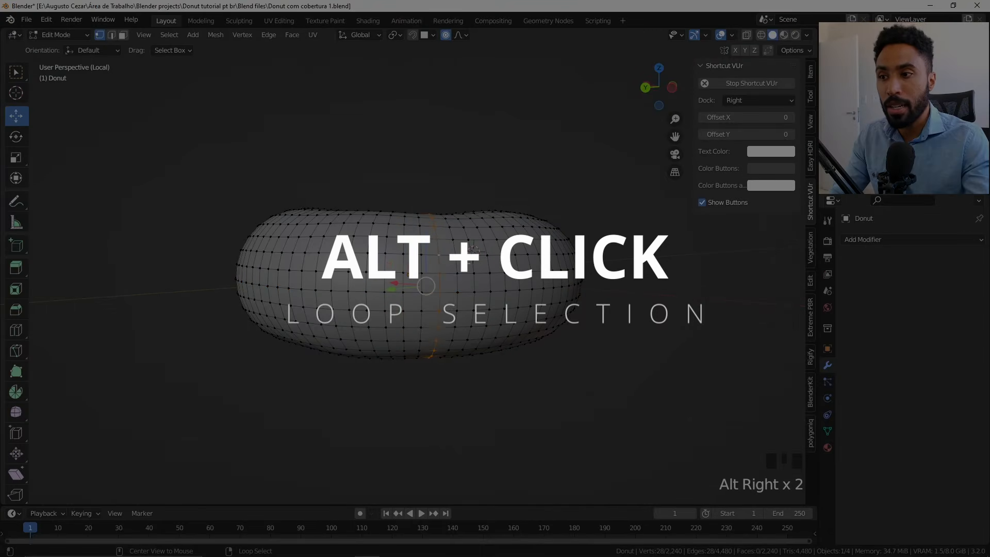
alt+right_click(419, 335)
alt+right_click(420, 335)
alt+right_click(419, 335)
alt+right_click(419, 335)
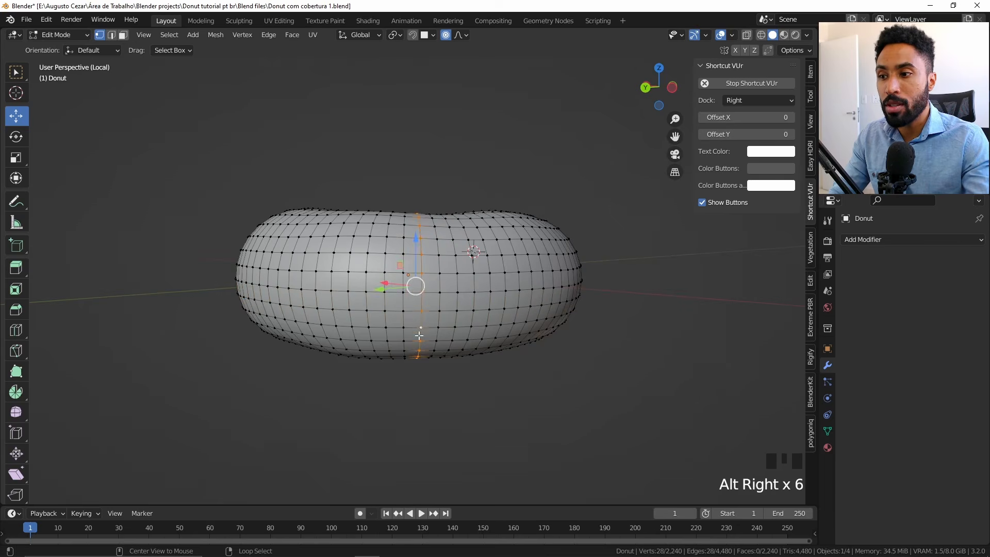
alt+right_click(419, 337)
Select the horizontal edge loop around the donut's middle, scale it inward to about 0.95, and check the pinch in Object Mode.
alt+right_click(408, 290)
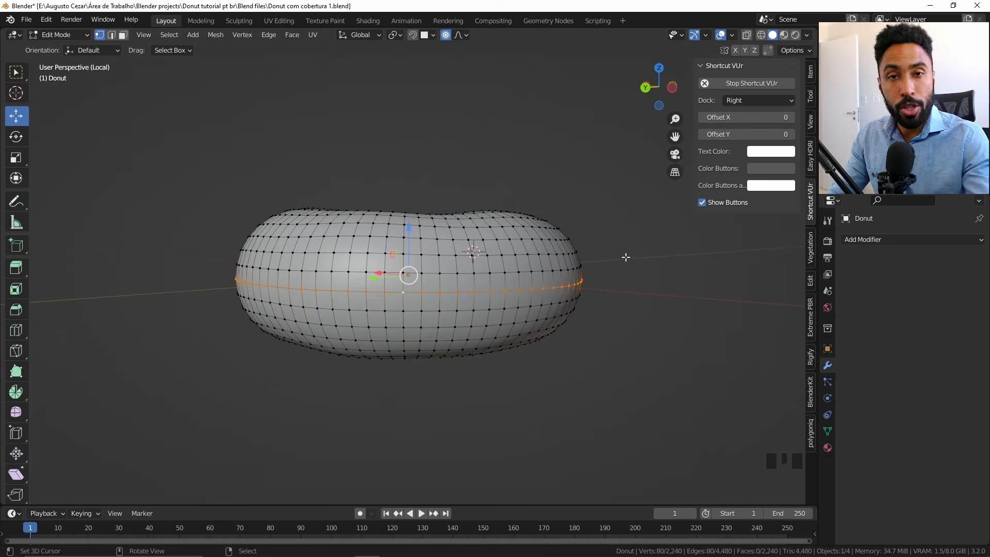
key(s)
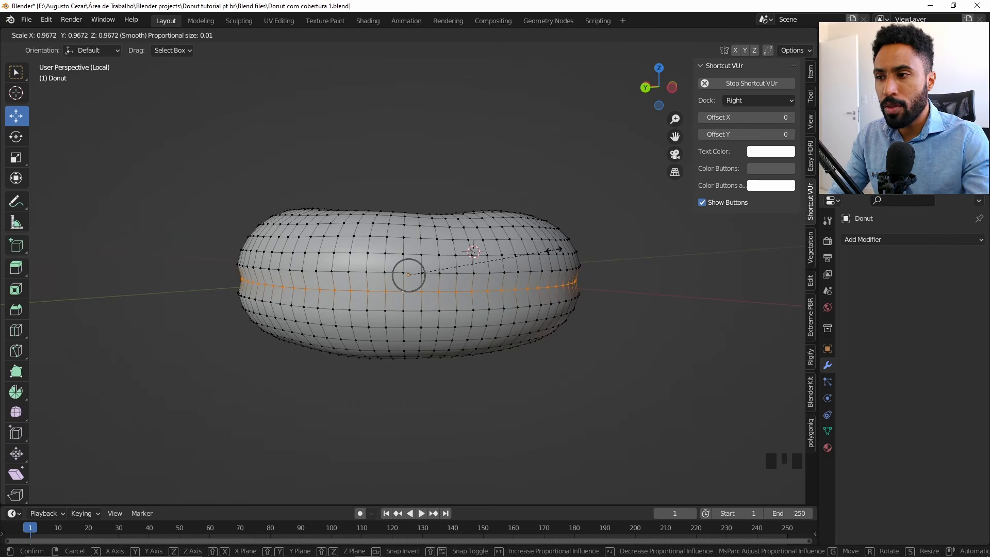
scroll(554, 250, down, 1)
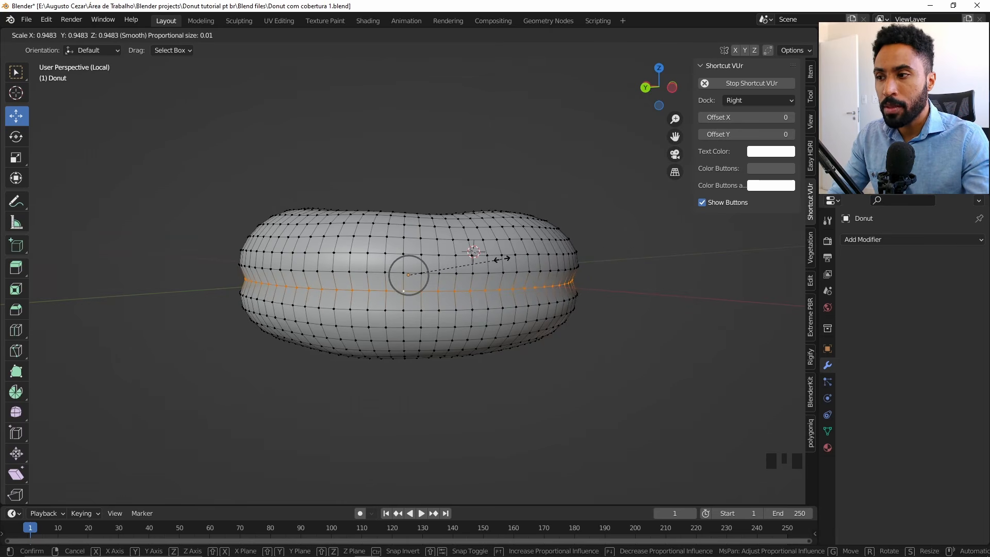
click(530, 253)
key(Tab)
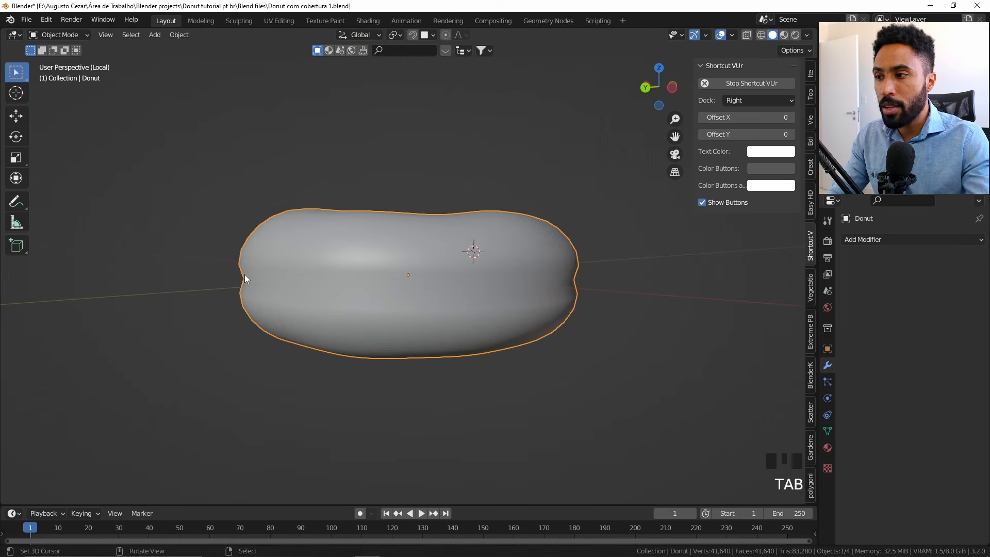
middle_drag(423, 273, 463, 285)
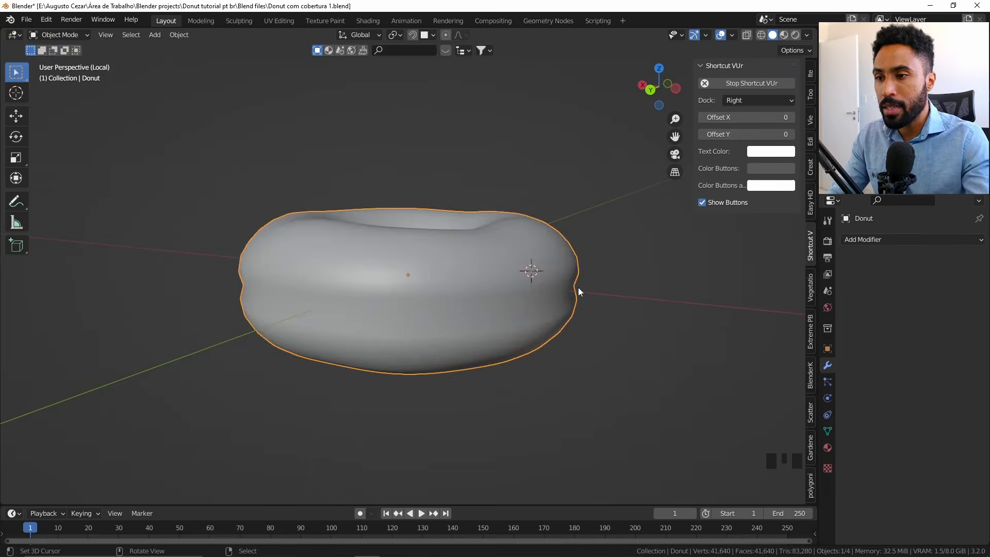
Undo the middle loop's scaling, scale it inward more subtly to about 0.98, and return to Object Mode.
key(Tab)
key(ctrl+z)
key(ctrl+z)
key(ctrl+z)
key(ctrl+z)
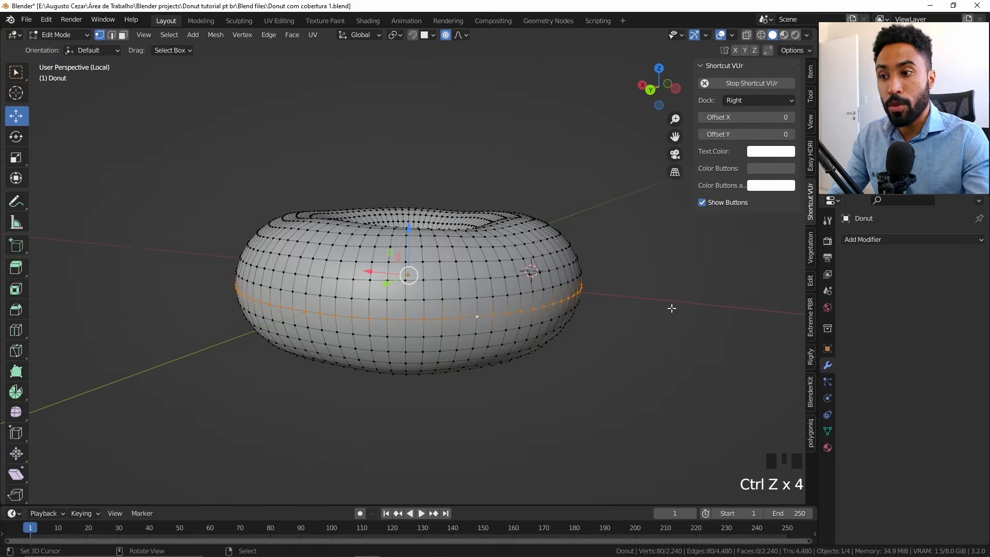
key(s)
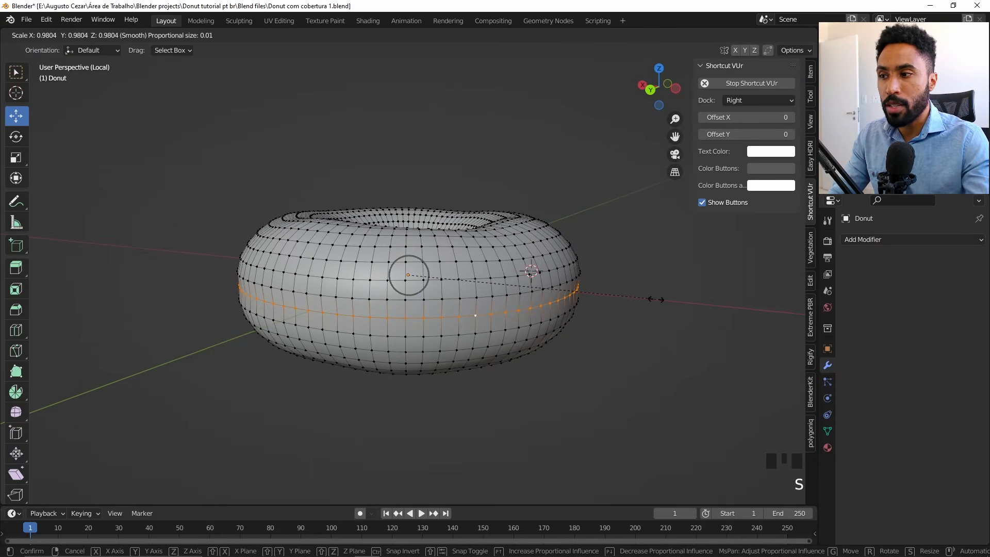
click(638, 300)
key(Tab)
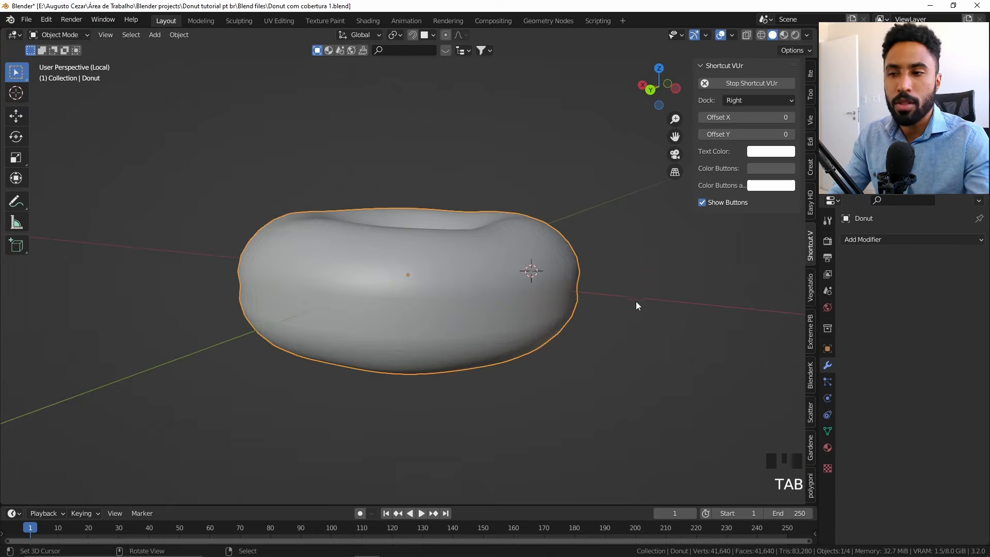
Enter Edit Mode on the donut, clear the selection, and select the horizontal edge loop near its underside.
middle_drag(636, 301, 527, 306)
key(Tab)
key(alt+a)
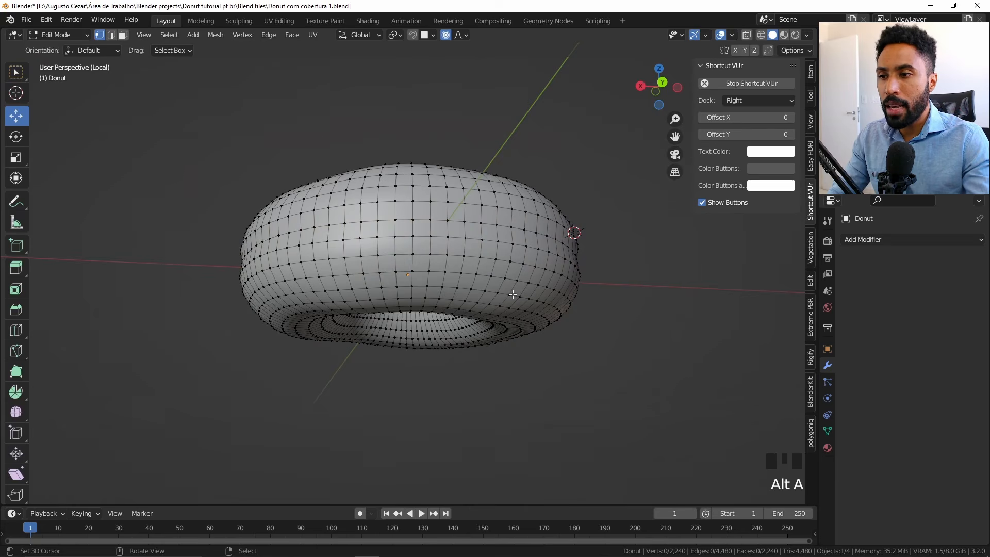
alt+shift+right_click(548, 299)
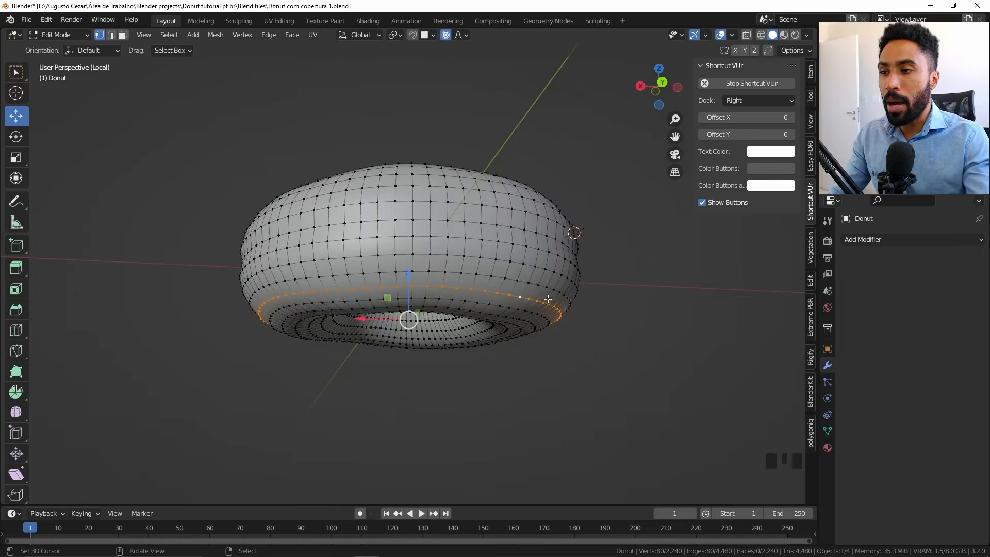
middle_drag(548, 299, 519, 311)
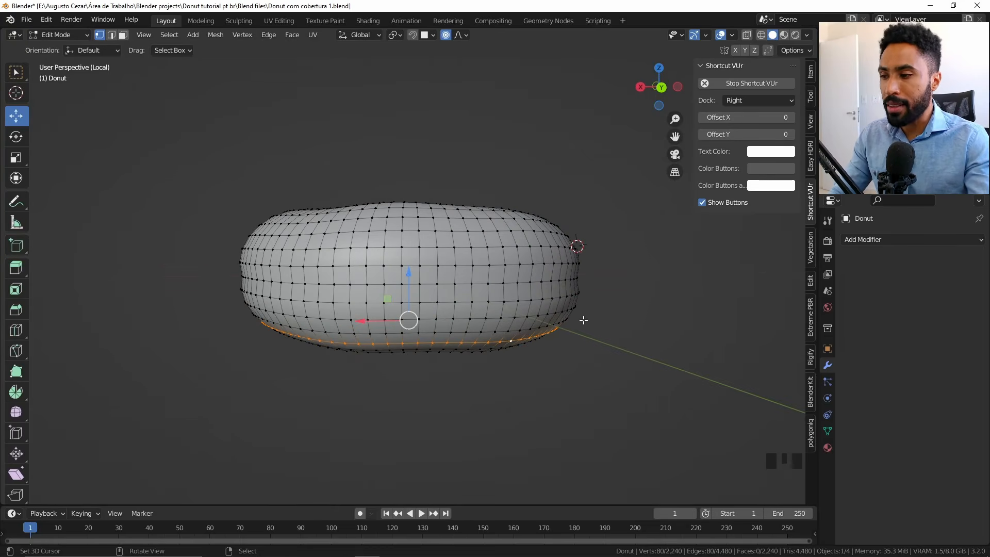
Fatten the underside edge loop outward by about 0.001 m with Shrink/Fatten, and return to Object Mode.
key(alt+s)
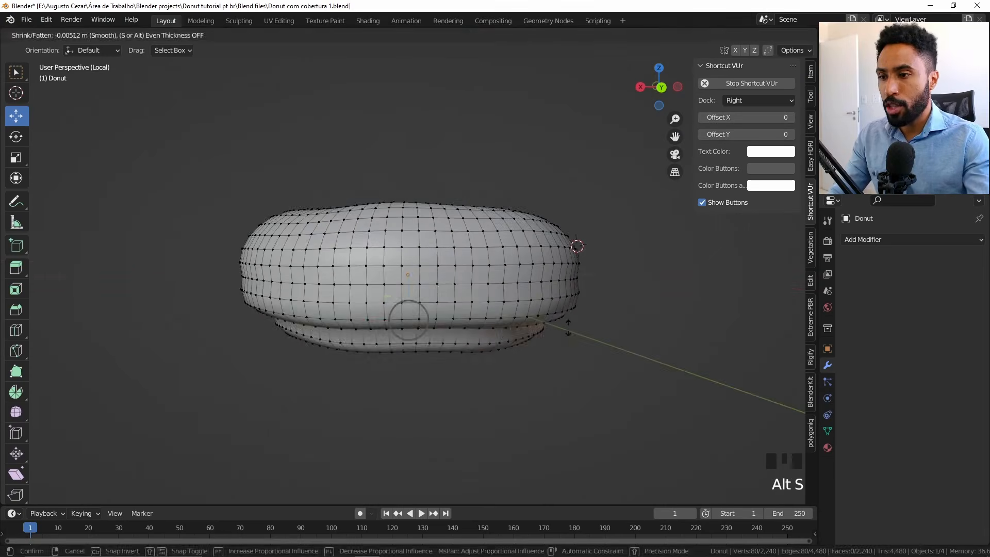
right_click(568, 329)
middle_drag(569, 329, 572, 296)
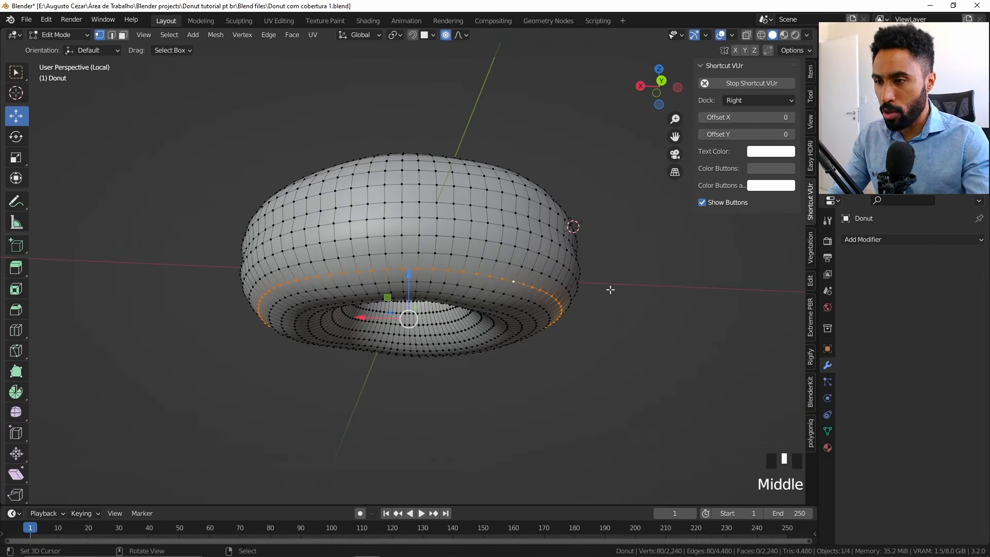
key(alt+s)
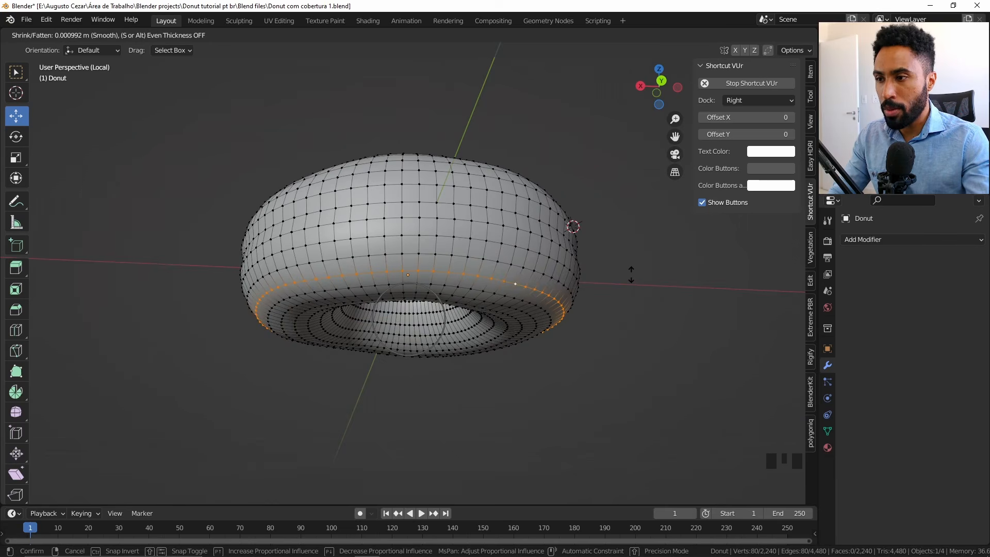
click(631, 274)
middle_drag(631, 275, 597, 358)
key(Tab)
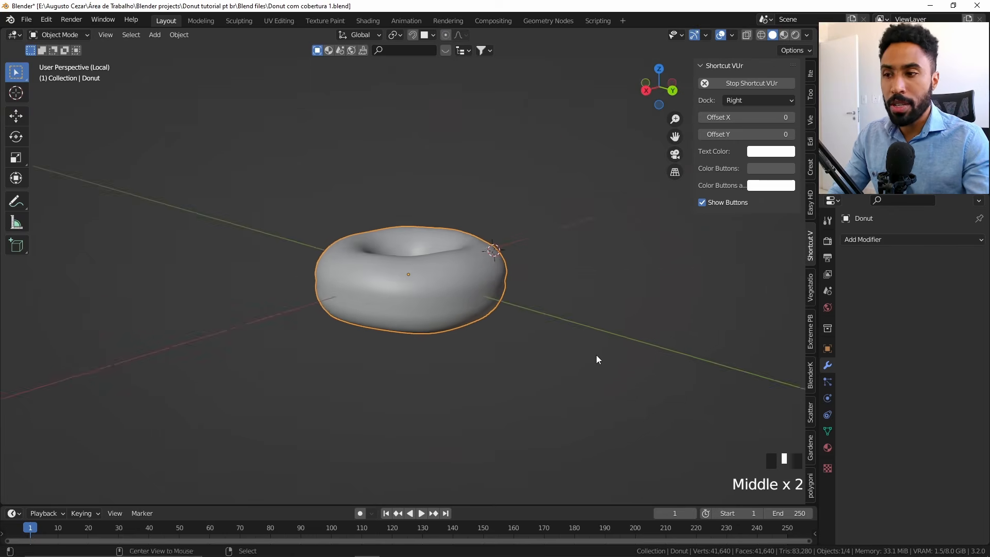
Switch to the reference image board and examine the shapes of the sprinkled donuts and the tray of plain donuts.
scroll(395, 270, down, 5)
scroll(375, 234, up, 3)
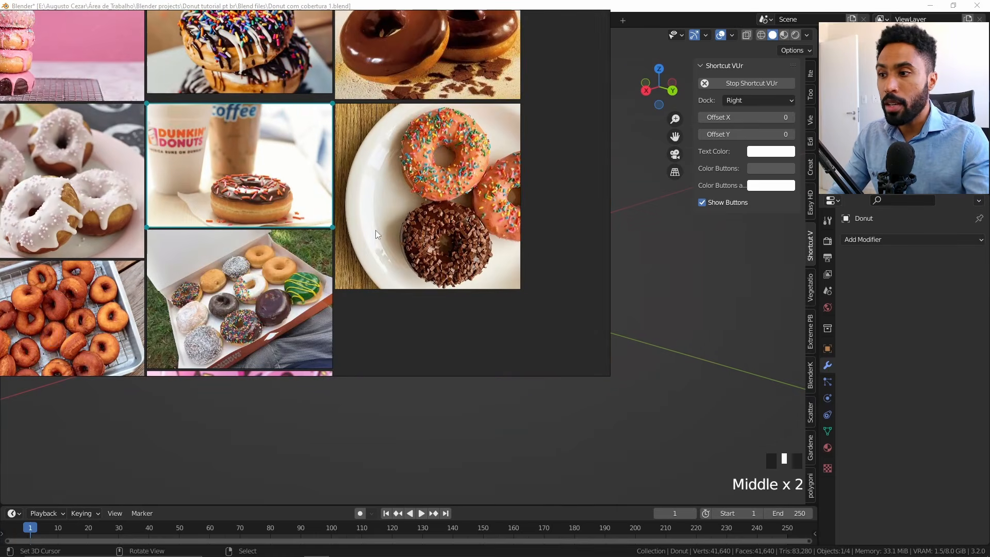
middle_drag(254, 134, 390, 219)
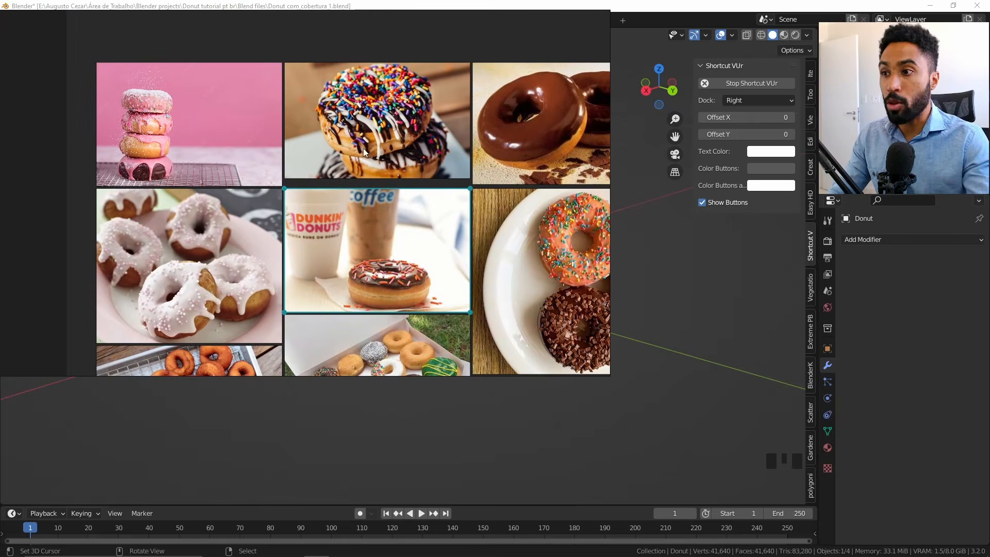
double_click(365, 136)
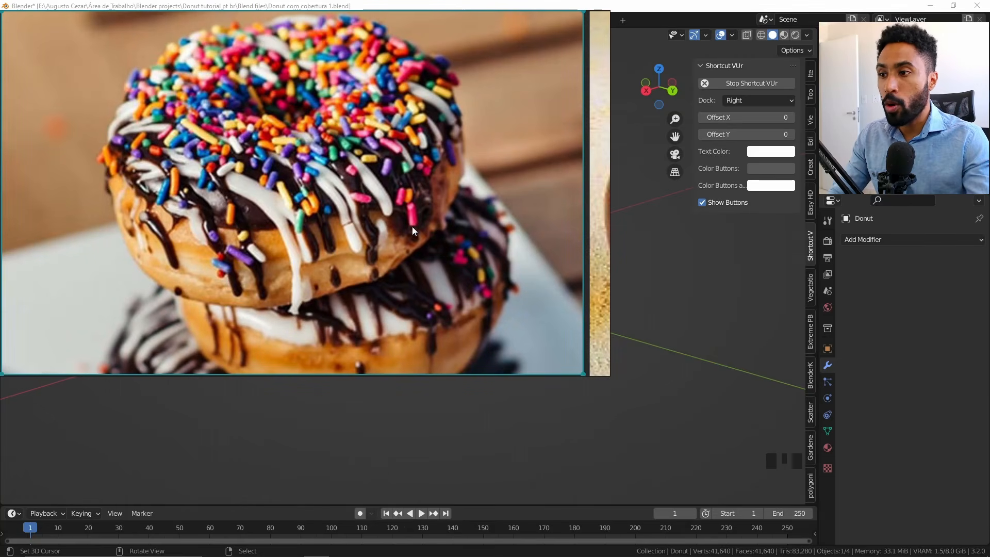
double_click(460, 203)
middle_drag(271, 287, 438, 145)
middle_drag(350, 360, 379, 117)
double_click(367, 169)
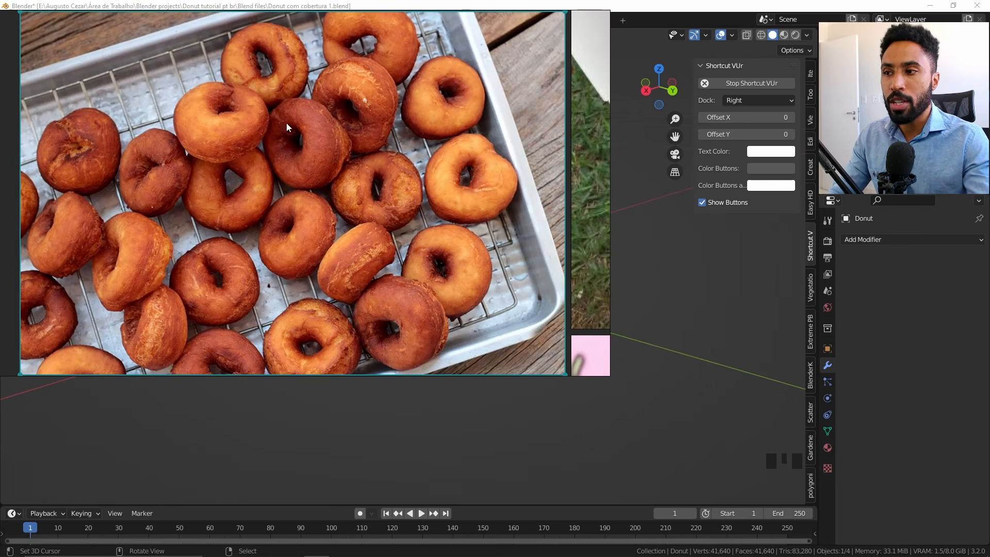
double_click(430, 134)
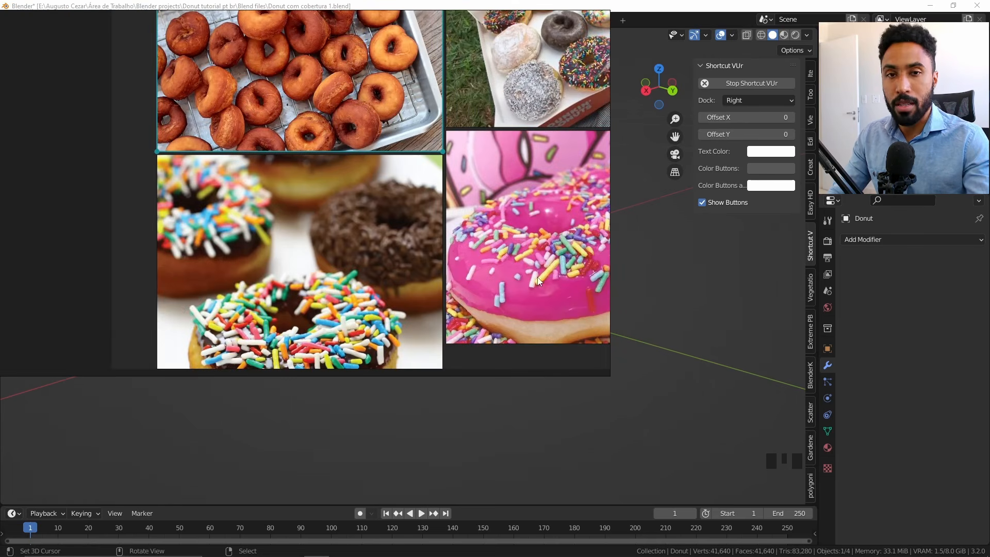
scroll(527, 265, down, 3)
middle_drag(549, 236, 400, 285)
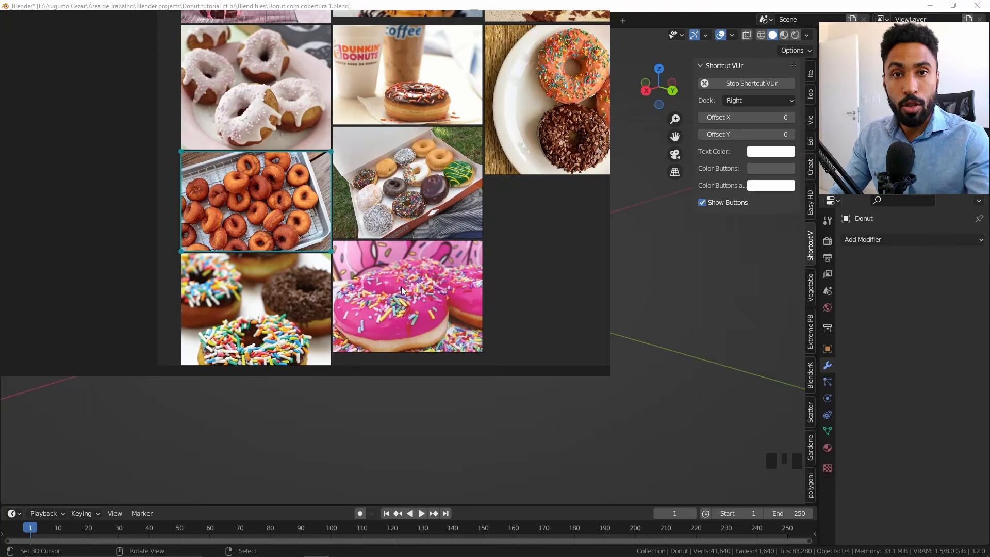
Switch back to Blender, move the donut's underside edge loop up about 0.001 m along Z, and leave Edit Mode.
click(633, 4)
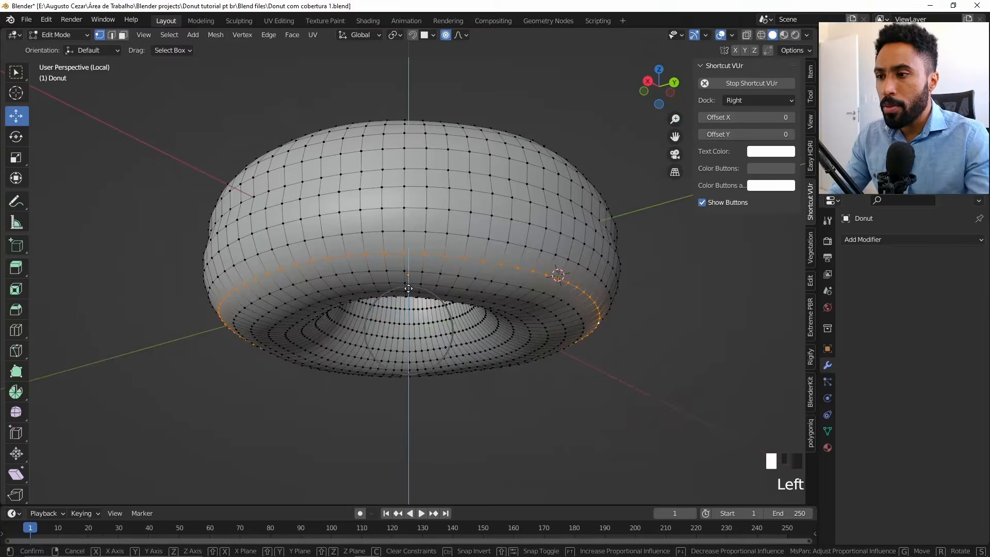
drag(408, 288, 409, 286)
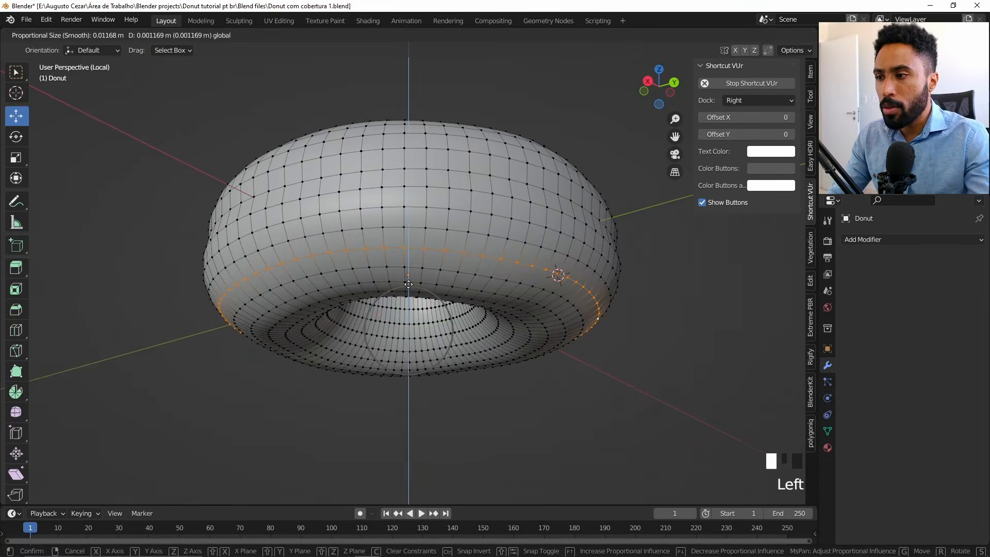
key(Tab)
Exit Local View, inspect how the icing sits on the pinched donut, and select the Cobertura object.
middle_drag(438, 237, 625, 249)
key(KP_Divide)
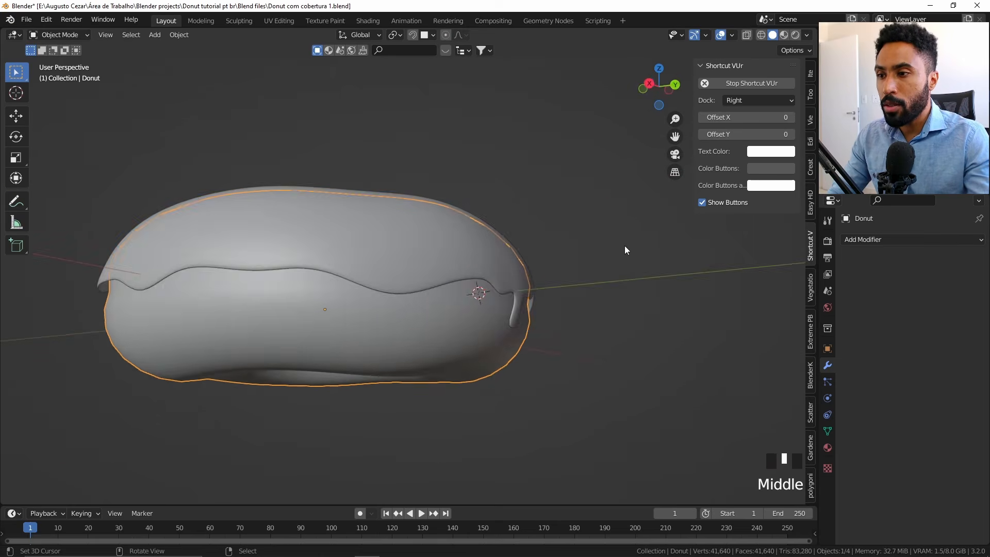
scroll(626, 250, up, 3)
shift+middle_drag(546, 302, 449, 303)
right_click(380, 288)
scroll(469, 303, up, 2)
scroll(417, 268, down, 6)
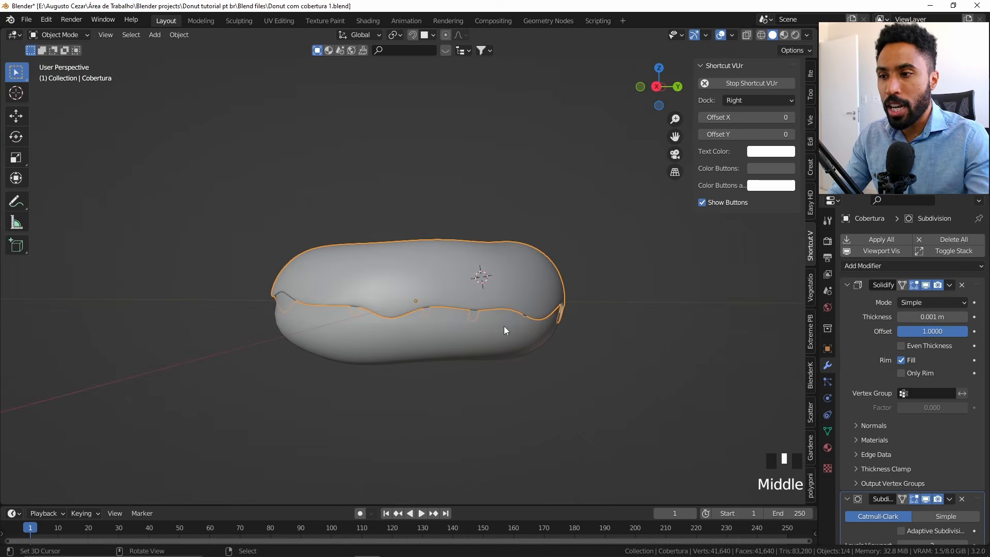
middle_drag(503, 326, 442, 259)
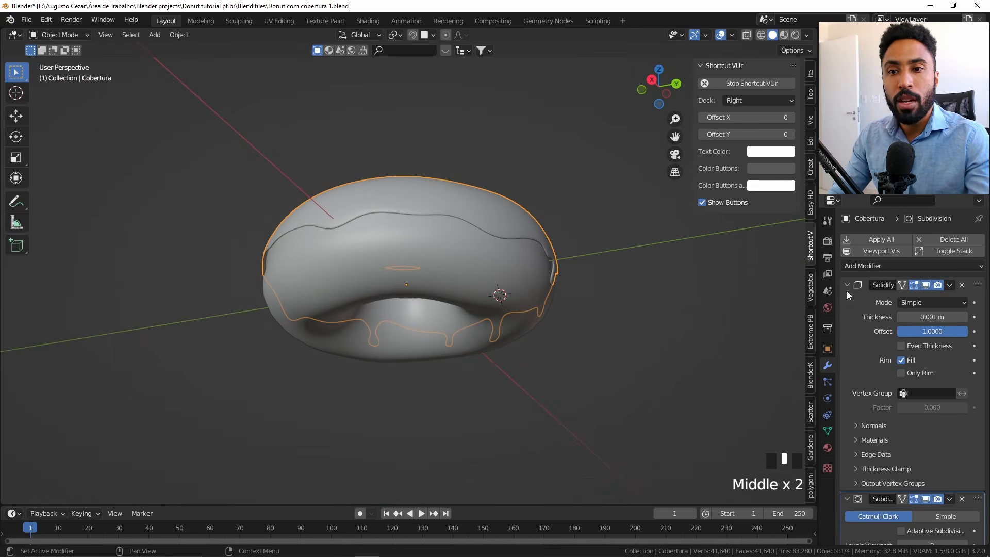
Collapse Cobertura's Solidify and Subdivision modifiers, and add a Shrinkwrap modifier with the Donut as its target.
drag(847, 291, 849, 320)
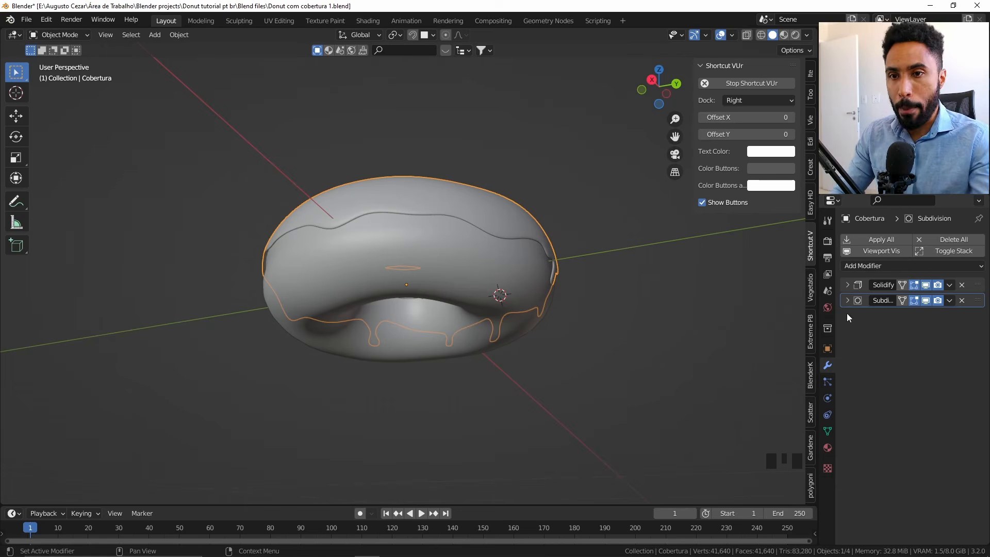
click(878, 265)
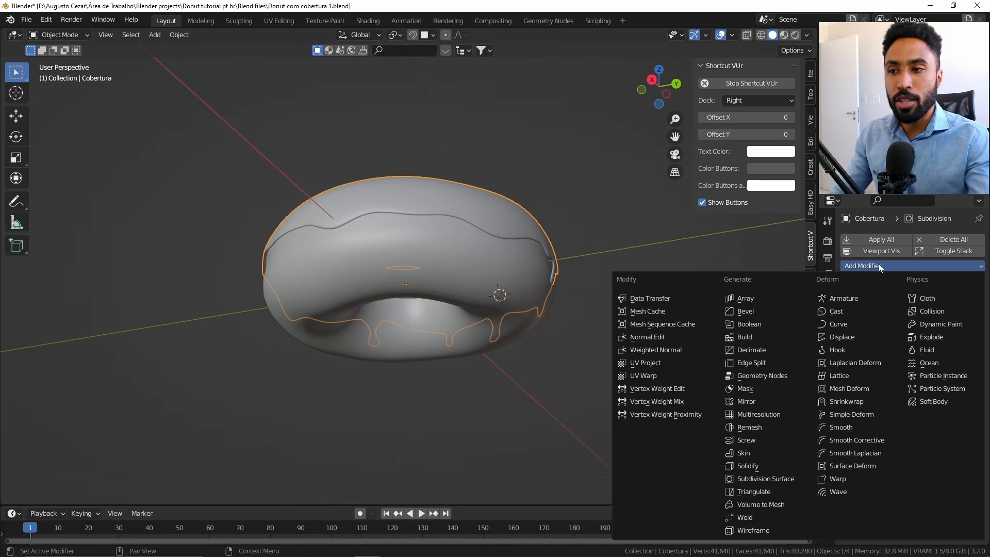
key(g)
right_click(530, 250)
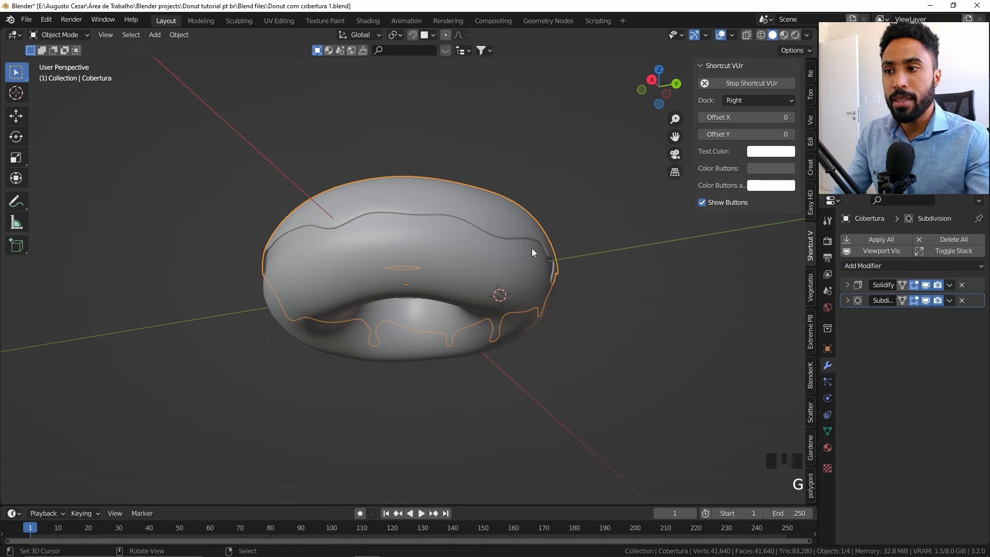
click(893, 265)
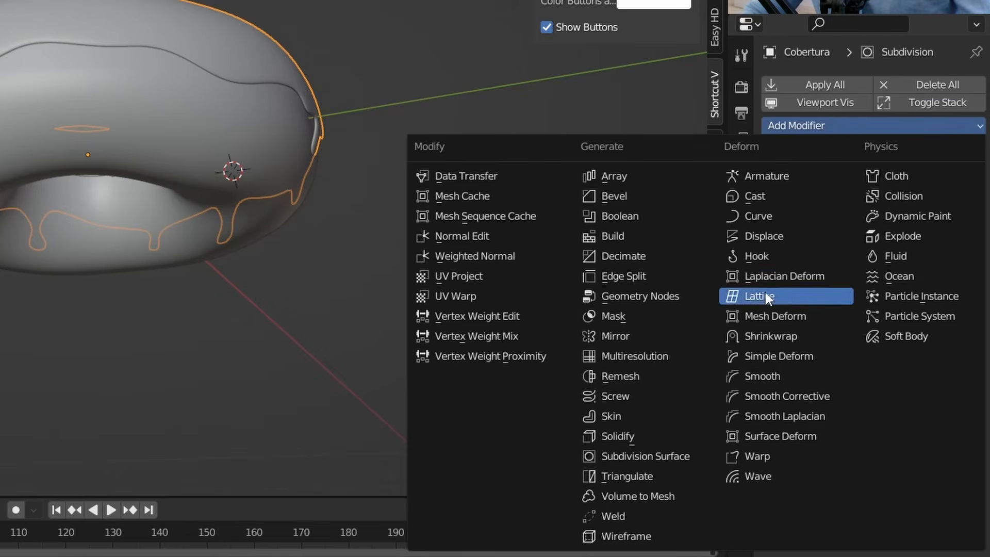
click(790, 337)
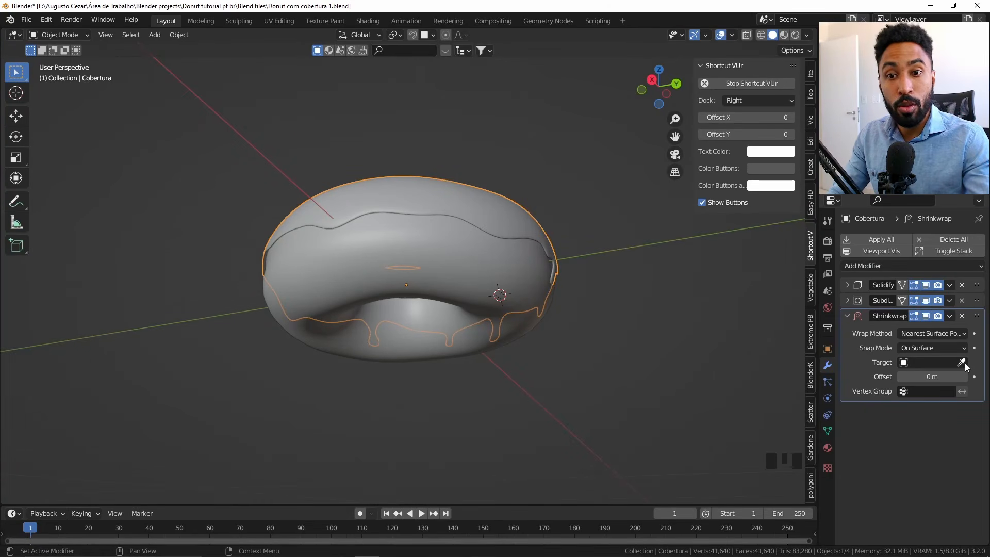
click(962, 362)
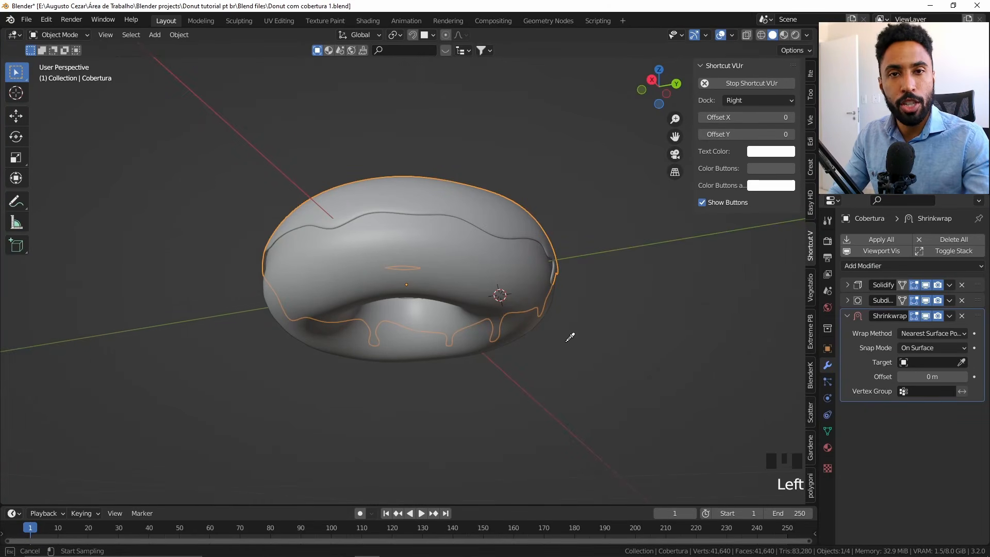
click(464, 254)
middle_drag(467, 248, 490, 245)
scroll(495, 306, up, 3)
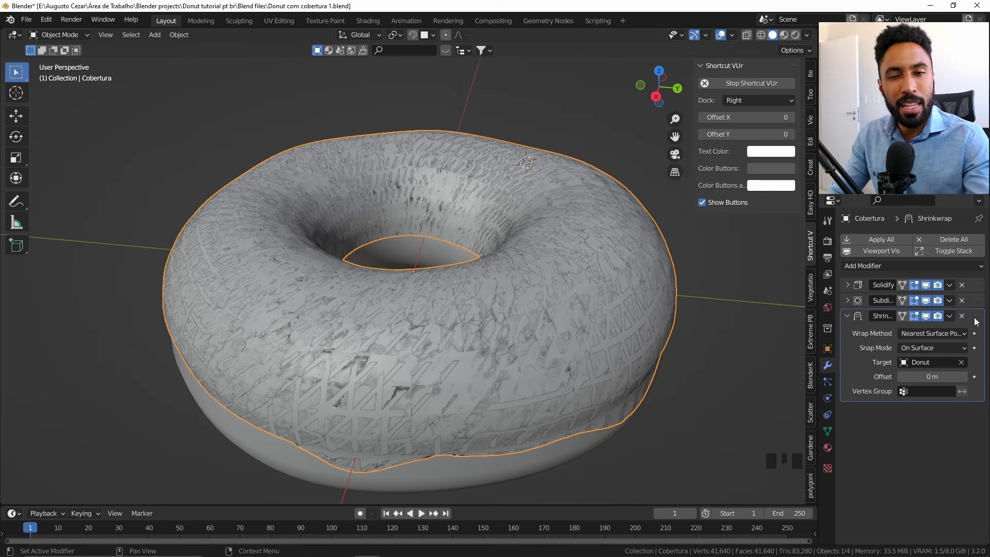
Move the Shrinkwrap modifier to the top of Cobertura's stack and turn off the Solidify modifier's viewport display.
drag(978, 316, 979, 282)
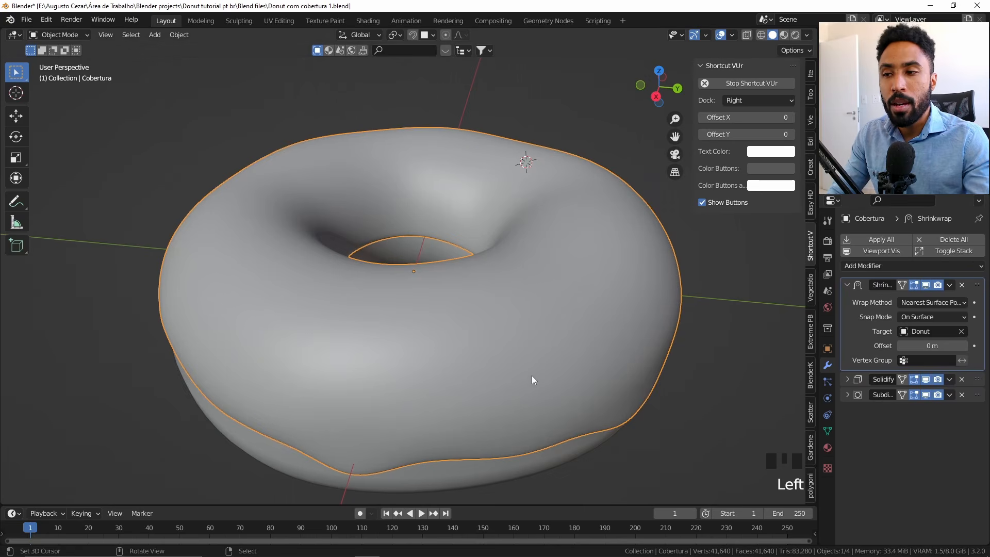
middle_drag(533, 380, 541, 313)
click(927, 379)
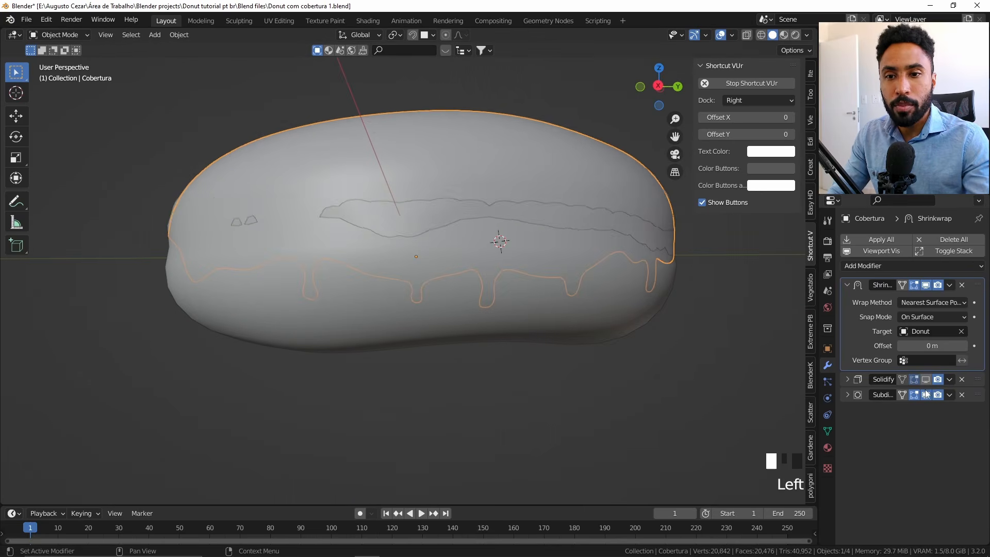
Turn off the Subdivision modifier's viewport display on Cobertura and inspect the bare shrinkwrapped icing around the donut.
click(927, 395)
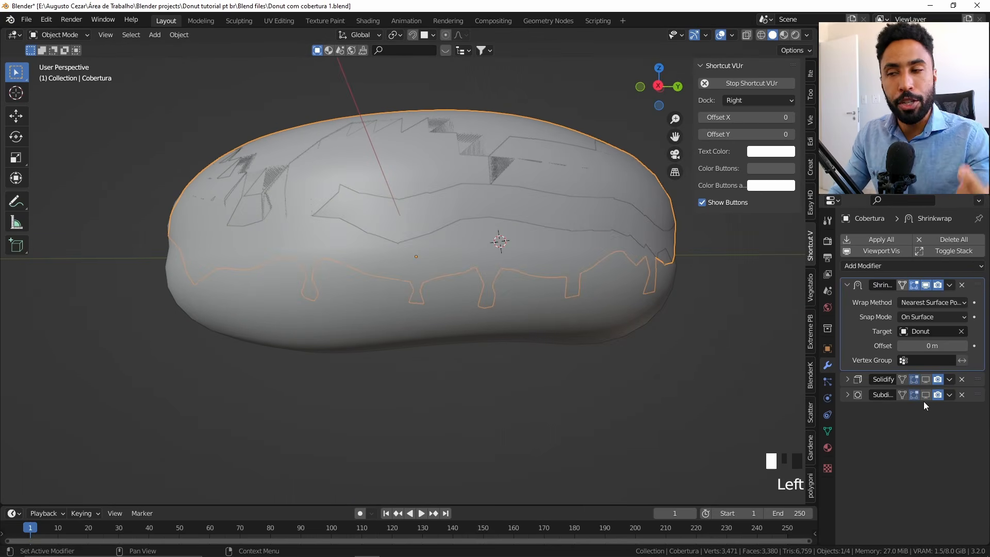
middle_drag(598, 242, 595, 298)
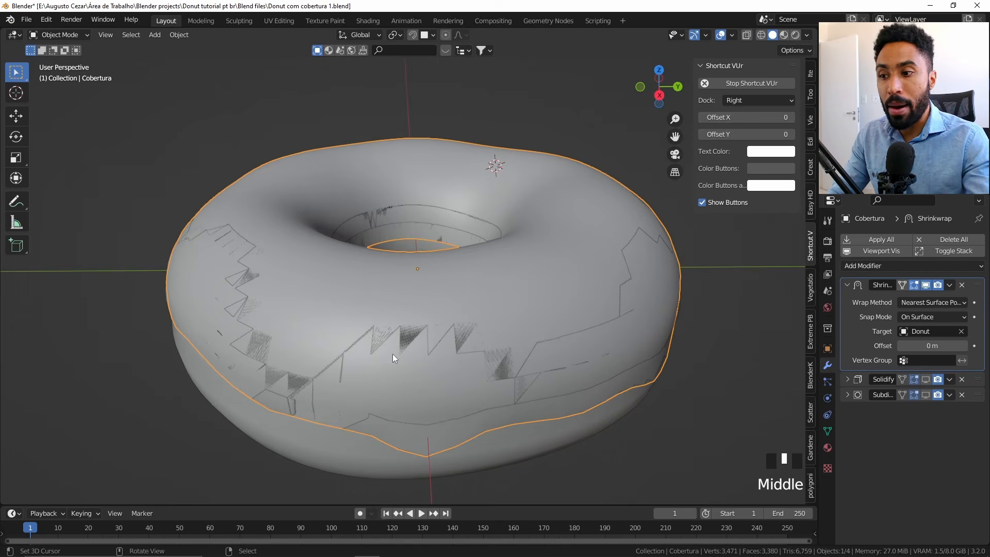
middle_drag(393, 357, 572, 311)
Turn the viewport display of Cobertura's Solidify and Subdivision modifiers back on, check the icing's drips, and deselect all objects.
click(926, 380)
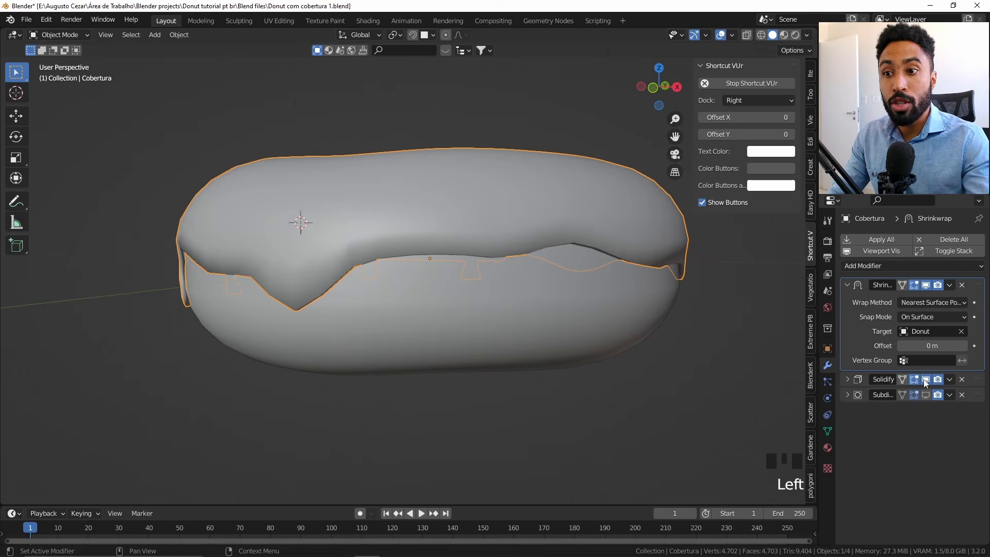
middle_drag(441, 256, 392, 287)
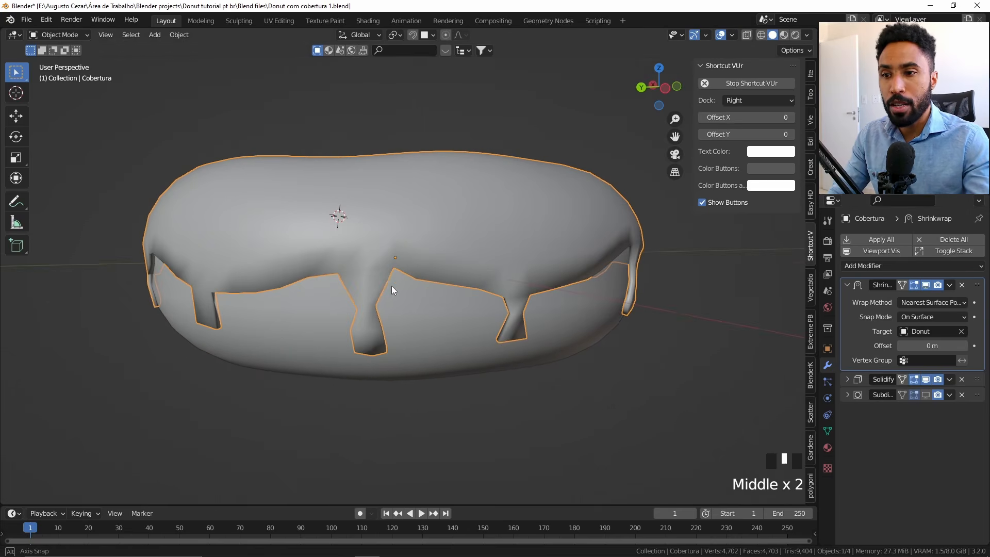
click(925, 396)
mouse_move(506, 310)
middle_down()
mouse_move(428, 285)
mouse_move(386, 303)
mouse_move(354, 332)
mouse_move(425, 366)
mouse_move(497, 308)
mouse_move(470, 293)
mouse_move(493, 317)
middle_up()
scroll(432, 352, down, 4)
scroll(456, 290, up, 2)
key(Tab)
scroll(495, 320, up, 2)
right_click(490, 316)
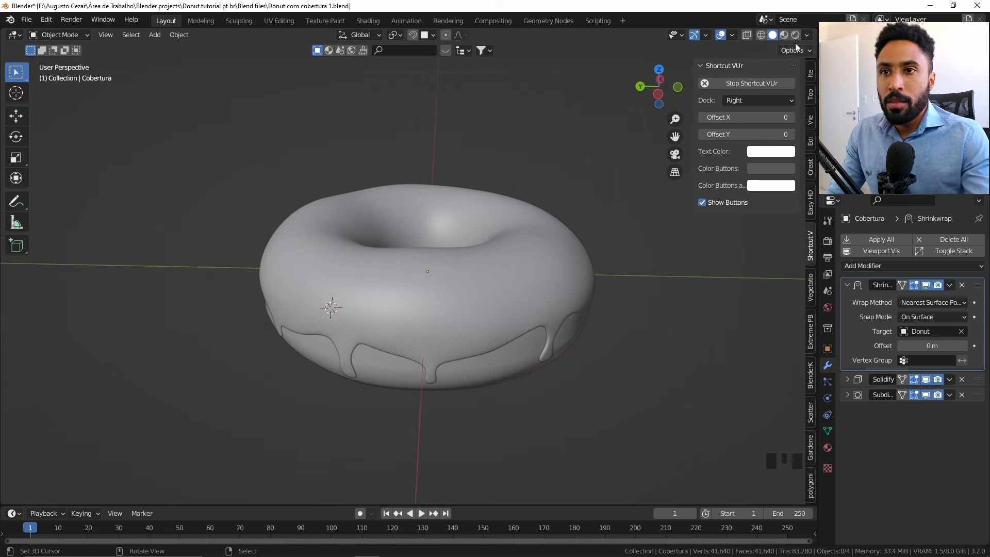
Set the solid viewport shading colour to Random and view the icing and donut from the side.
click(808, 36)
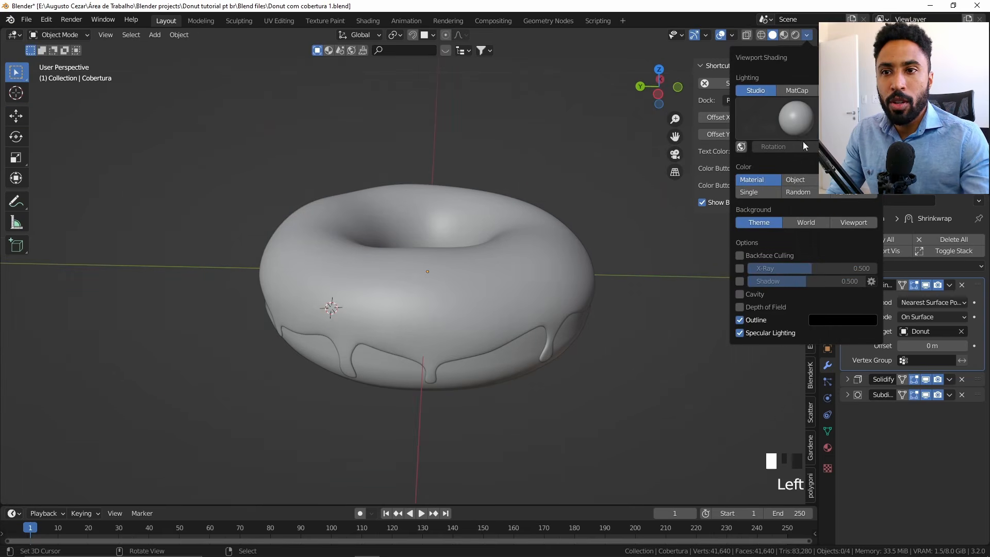
click(798, 193)
mouse_move(495, 310)
middle_down()
mouse_move(456, 330)
mouse_move(412, 281)
mouse_move(401, 358)
mouse_move(560, 335)
mouse_move(521, 338)
mouse_move(519, 270)
mouse_move(679, 327)
mouse_move(592, 373)
mouse_move(471, 347)
mouse_move(573, 342)
mouse_move(545, 324)
middle_up()
scroll(521, 338, down, 2)
click(610, 273)
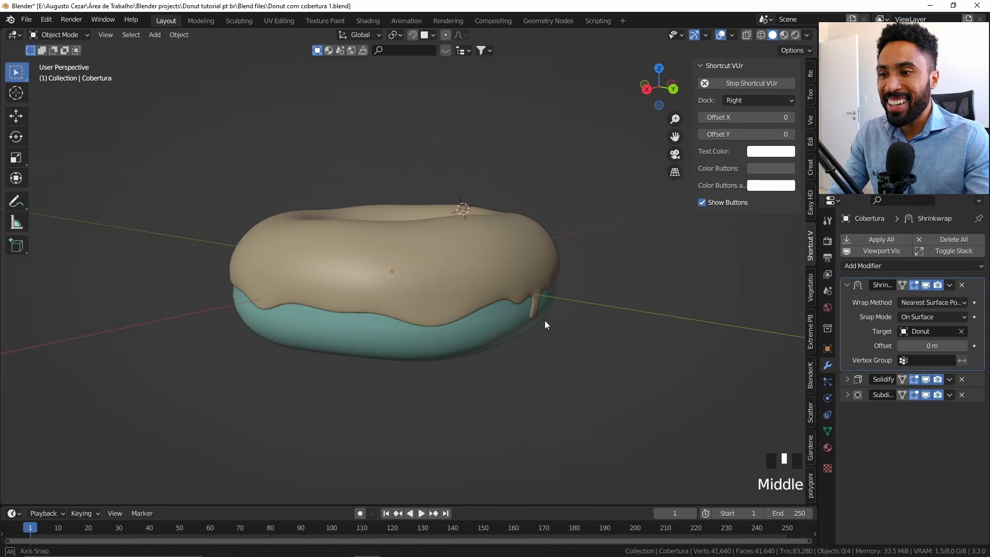